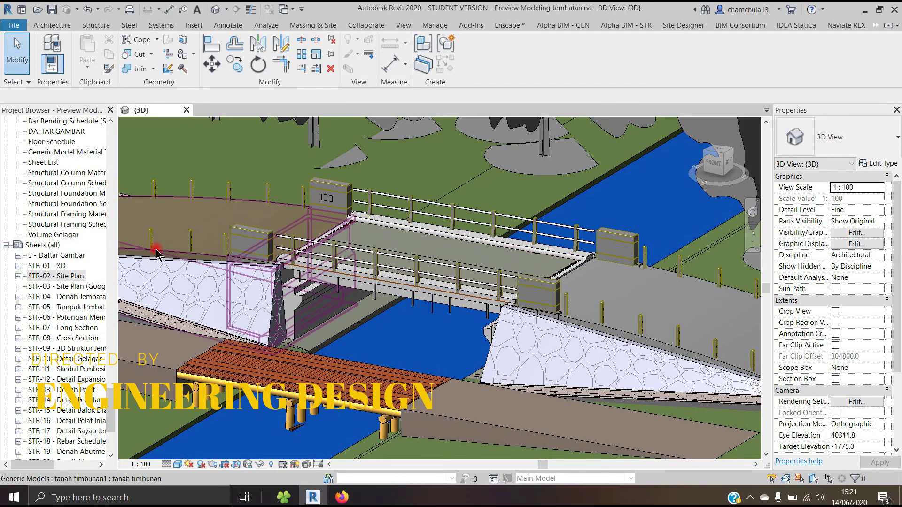
Open the 3 - Daftar Gambar sheet and zoom in to read the drawing list tables
{"action": "double_click", "coordinate": [59, 256]}
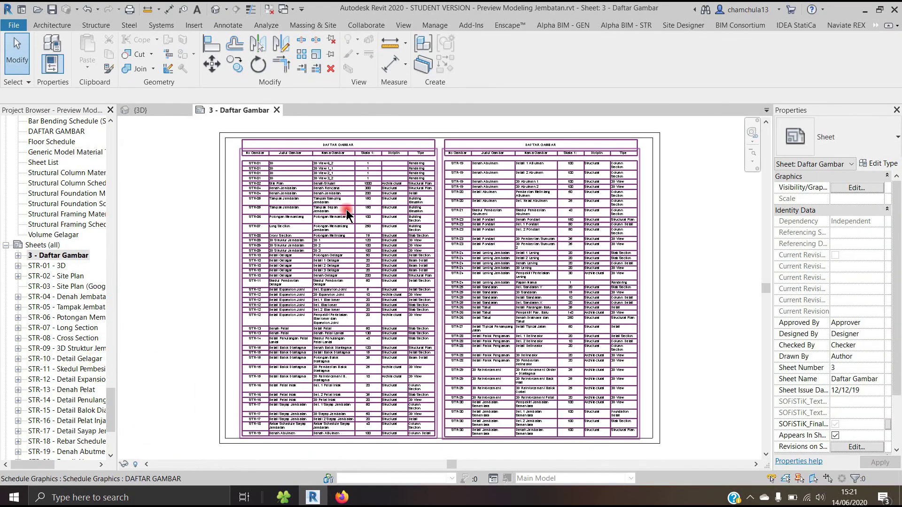
{"action": "scroll", "coordinate": [277, 157], "scroll_direction": "up", "scroll_amount": 5}
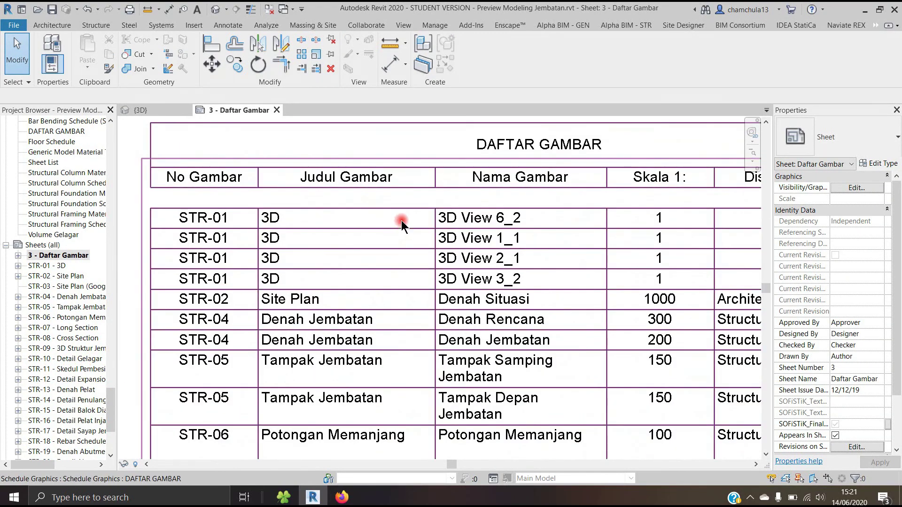
{"action": "scroll", "coordinate": [403, 208], "scroll_direction": "down", "scroll_amount": 1}
{"action": "scroll", "coordinate": [489, 199], "scroll_direction": "down", "scroll_amount": 1}
{"action": "scroll", "coordinate": [486, 193], "scroll_direction": "down", "scroll_amount": 1}
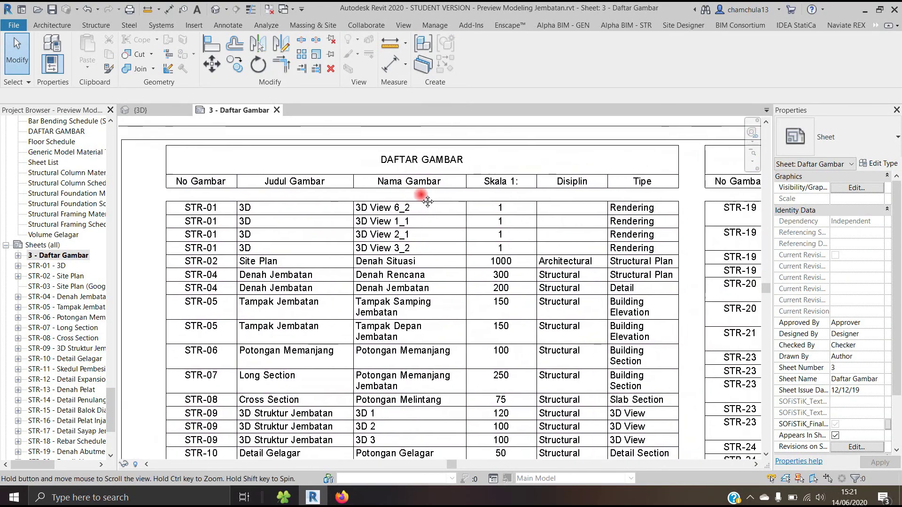
{"action": "scroll", "coordinate": [484, 188], "scroll_direction": "down", "scroll_amount": 1}
{"action": "scroll", "coordinate": [371, 210], "scroll_direction": "down", "scroll_amount": 2}
{"action": "scroll", "coordinate": [371, 209], "scroll_direction": "down", "scroll_amount": 2}
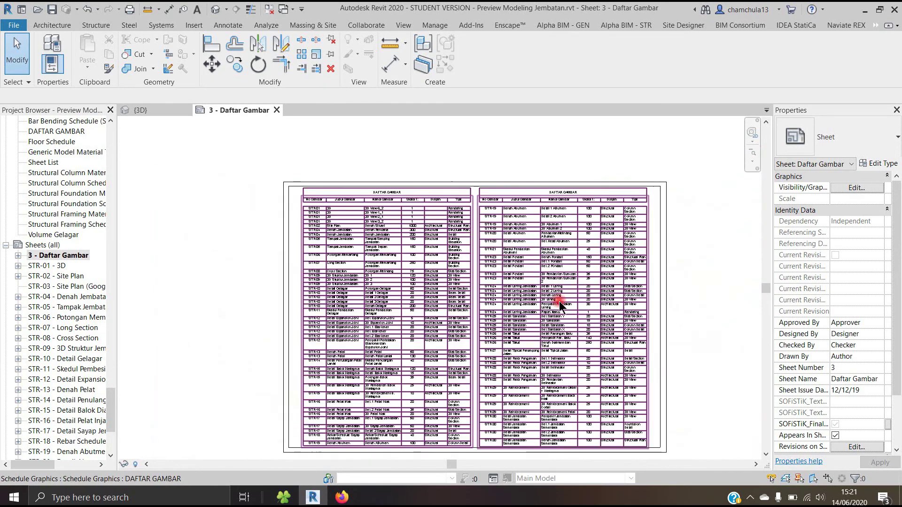
{"action": "middle_click_drag", "start_coordinate": [556, 298], "coordinate": [529, 254]}
Re-centre both STR-01 to STR-30 schedule tables, then open the STR-01 - 3D sheet
{"action": "scroll", "coordinate": [515, 403], "scroll_direction": "up", "scroll_amount": 2}
{"action": "scroll", "coordinate": [464, 404], "scroll_direction": "up", "scroll_amount": 1}
{"action": "scroll", "coordinate": [546, 357], "scroll_direction": "up", "scroll_amount": 2}
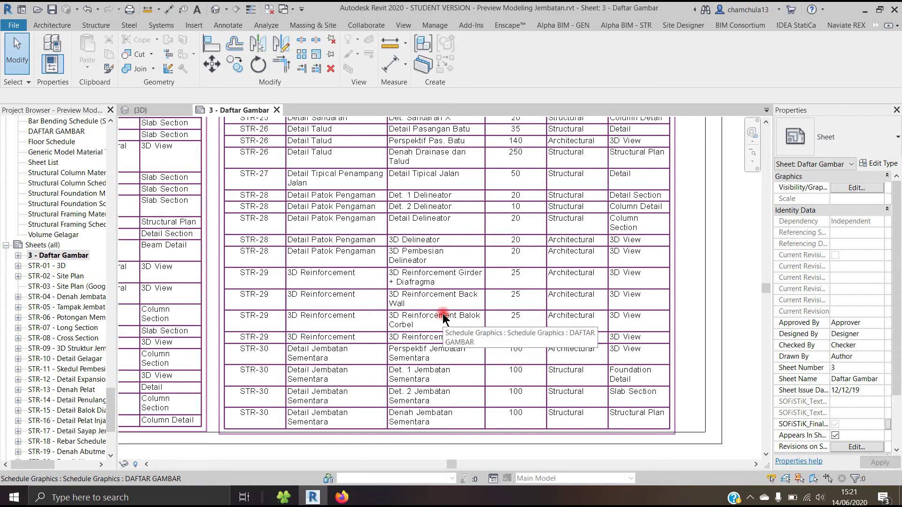
{"action": "scroll", "coordinate": [497, 328], "scroll_direction": "down", "scroll_amount": 2}
{"action": "scroll", "coordinate": [496, 328], "scroll_direction": "down", "scroll_amount": 2}
{"action": "scroll", "coordinate": [496, 328], "scroll_direction": "down", "scroll_amount": 1}
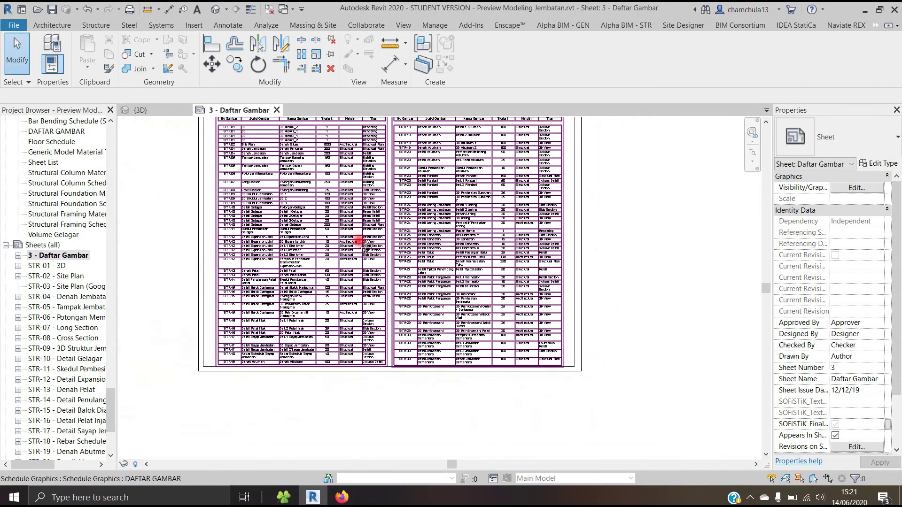
{"action": "middle_click_drag", "start_coordinate": [361, 241], "coordinate": [386, 308]}
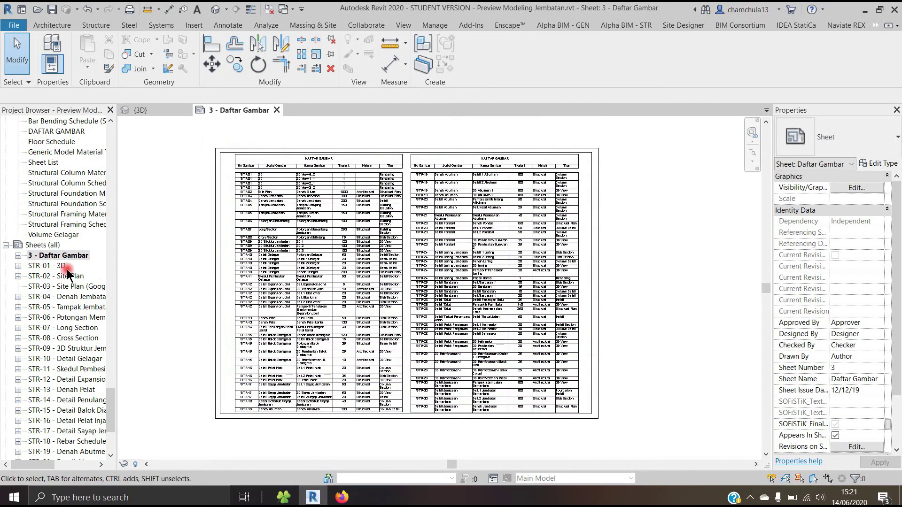
{"action": "double_click", "coordinate": [41, 267]}
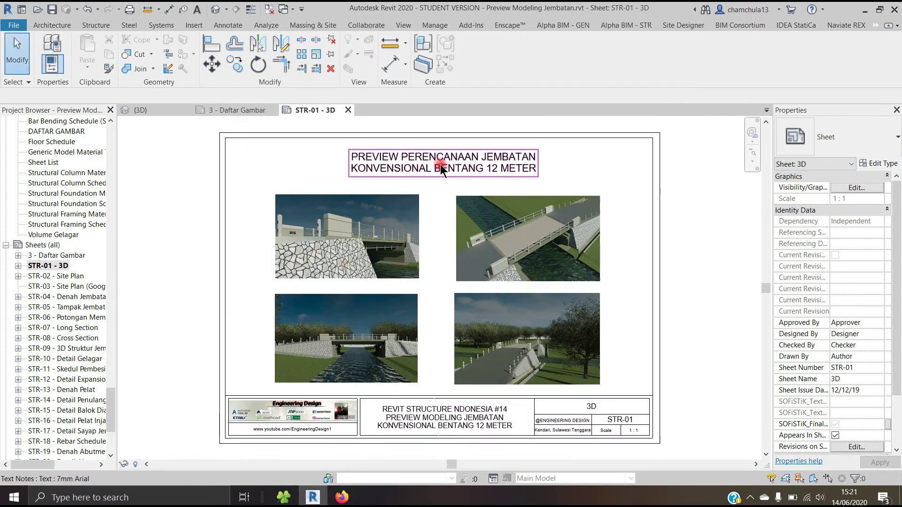
Zoom into and pan across the four STR-01 bridge renderings
{"action": "scroll", "coordinate": [286, 310], "scroll_direction": "up", "scroll_amount": 2}
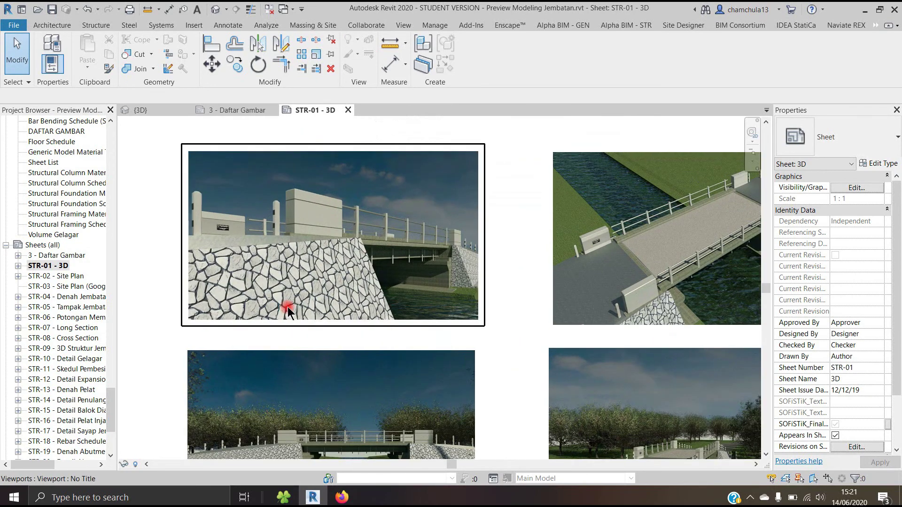
{"action": "mouse_move", "coordinate": [342, 295]}
{"action": "middle_mouse_down"}
{"action": "mouse_move", "coordinate": [415, 221]}
{"action": "mouse_move", "coordinate": [402, 179]}
{"action": "middle_mouse_up"}
{"action": "scroll", "coordinate": [554, 329], "scroll_direction": "up", "scroll_amount": 3}
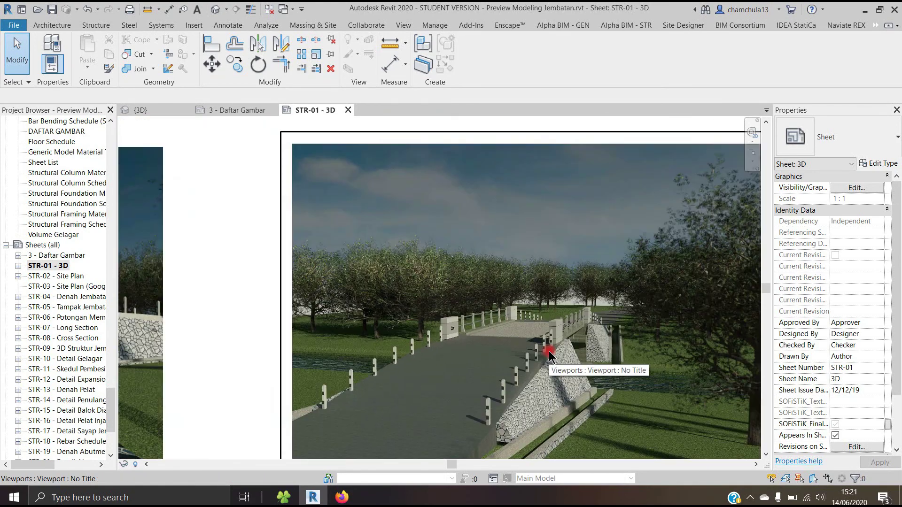
{"action": "scroll", "coordinate": [550, 356], "scroll_direction": "up", "scroll_amount": 2}
{"action": "scroll", "coordinate": [550, 356], "scroll_direction": "up", "scroll_amount": 2}
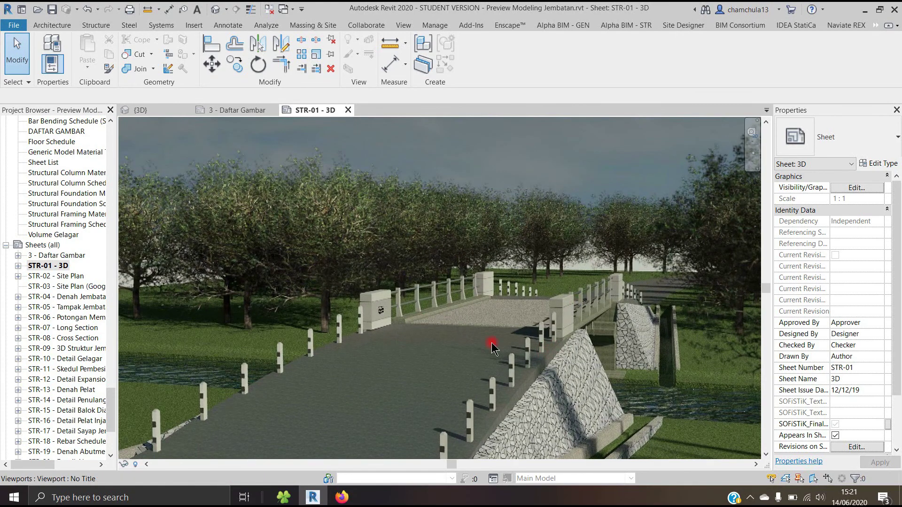
Zoom back out from the renderings and open the STR-02 - Site Plan sheet
{"action": "scroll", "coordinate": [556, 337], "scroll_direction": "down", "scroll_amount": 3}
{"action": "scroll", "coordinate": [556, 337], "scroll_direction": "down", "scroll_amount": 1}
{"action": "scroll", "coordinate": [555, 337], "scroll_direction": "down", "scroll_amount": 2}
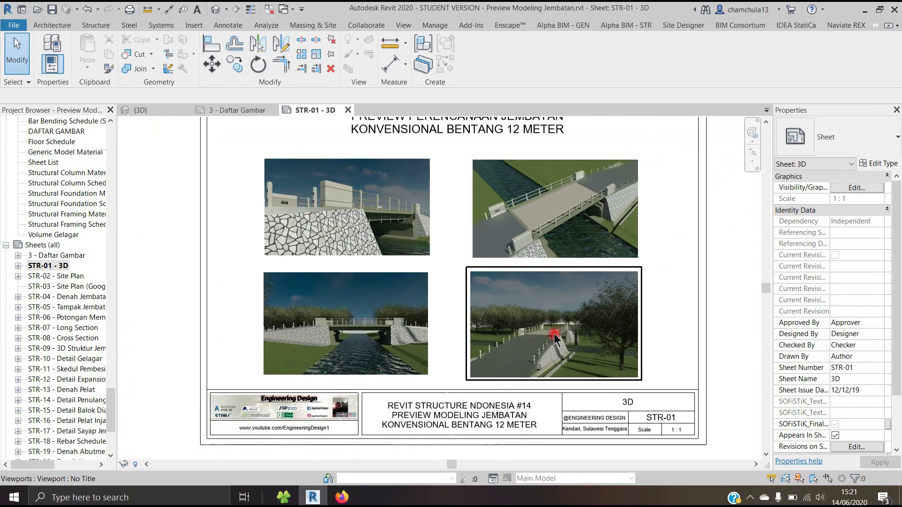
{"action": "scroll", "coordinate": [555, 338], "scroll_direction": "down", "scroll_amount": 1}
{"action": "scroll", "coordinate": [557, 332], "scroll_direction": "down", "scroll_amount": 1}
{"action": "scroll", "coordinate": [562, 317], "scroll_direction": "down", "scroll_amount": 1}
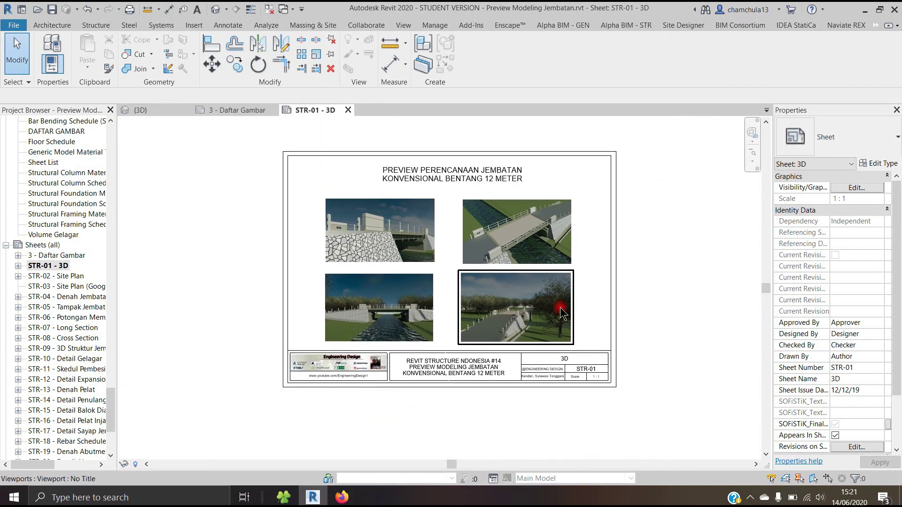
{"action": "double_click", "coordinate": [72, 278]}
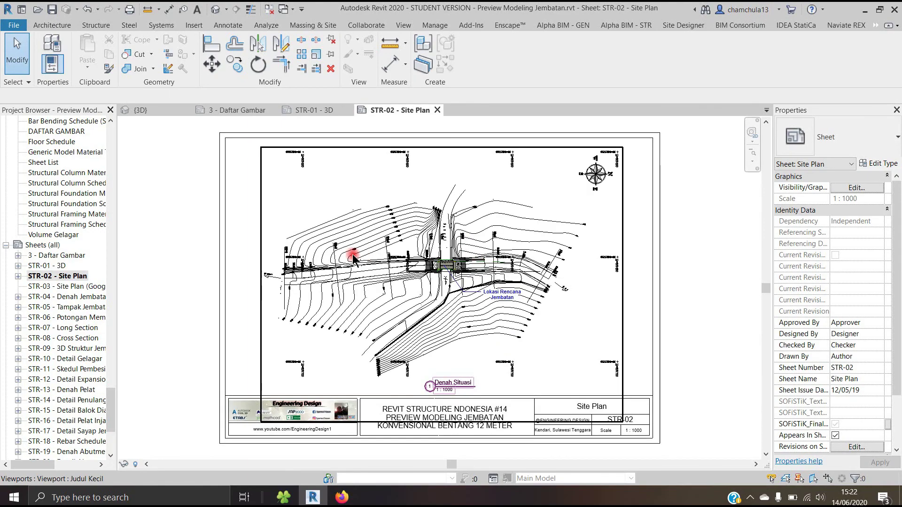
Zoom in and out over the STR-02 site plan contours
{"action": "scroll", "coordinate": [354, 258], "scroll_direction": "up", "scroll_amount": 3}
{"action": "scroll", "coordinate": [372, 255], "scroll_direction": "up", "scroll_amount": 3}
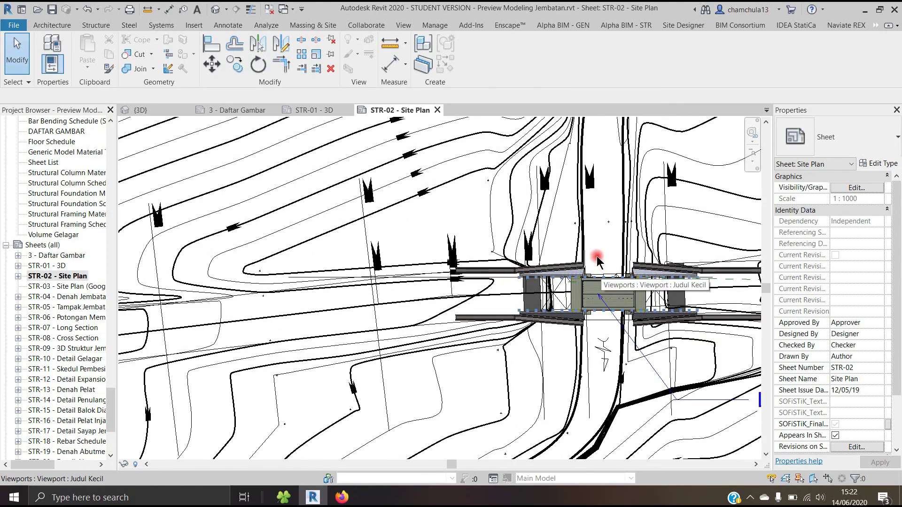
{"action": "scroll", "coordinate": [411, 244], "scroll_direction": "up", "scroll_amount": 2}
{"action": "scroll", "coordinate": [487, 263], "scroll_direction": "up", "scroll_amount": 2}
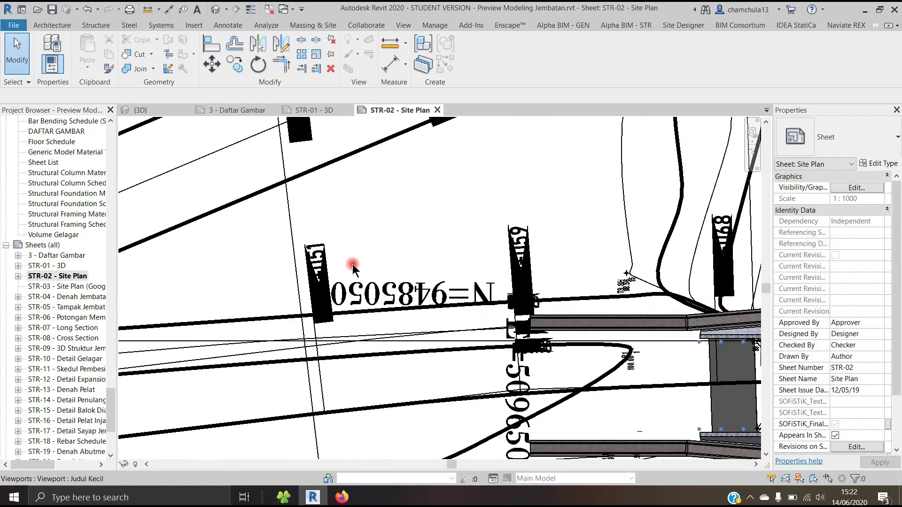
{"action": "scroll", "coordinate": [353, 265], "scroll_direction": "down", "scroll_amount": 2}
{"action": "scroll", "coordinate": [353, 266], "scroll_direction": "down", "scroll_amount": 2}
{"action": "scroll", "coordinate": [354, 269], "scroll_direction": "down", "scroll_amount": 1}
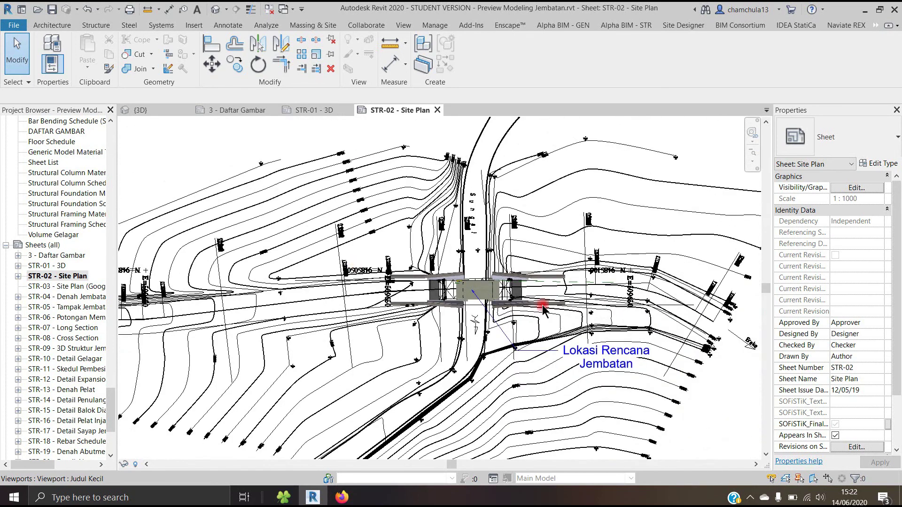
{"action": "scroll", "coordinate": [622, 240], "scroll_direction": "down", "scroll_amount": 1}
{"action": "scroll", "coordinate": [591, 238], "scroll_direction": "down", "scroll_amount": 1}
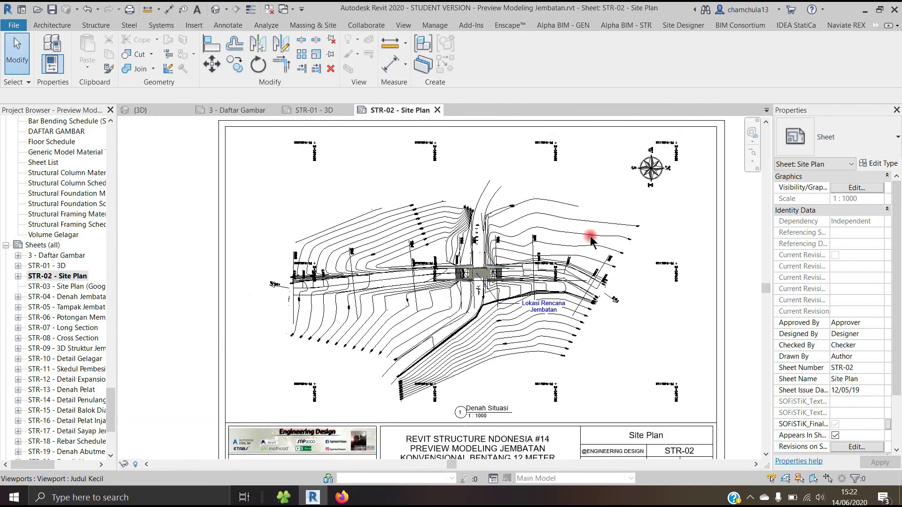
{"action": "scroll", "coordinate": [545, 290], "scroll_direction": "down", "scroll_amount": 1}
Open the STR-03 Google Maps site plan, then the STR-04 - Denah Jembatan sheet
{"action": "left_click", "coordinate": [237, 277]}
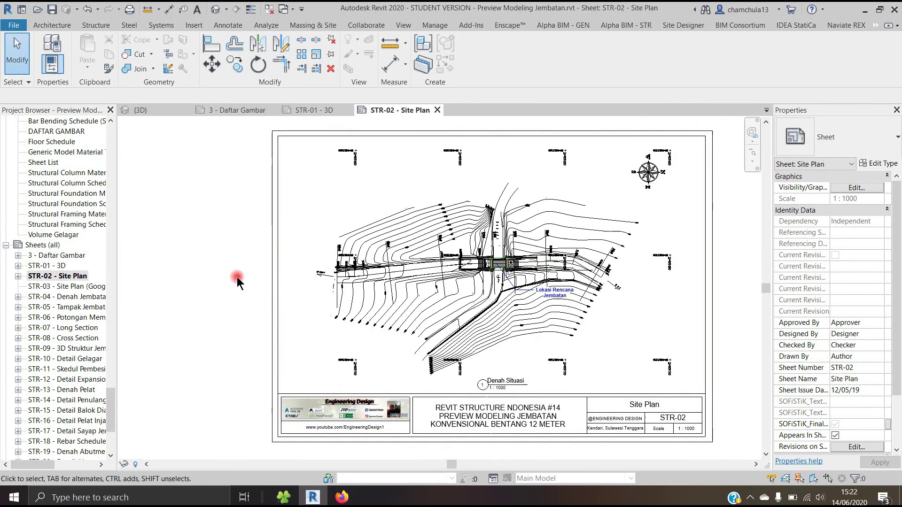
{"action": "double_click", "coordinate": [65, 288]}
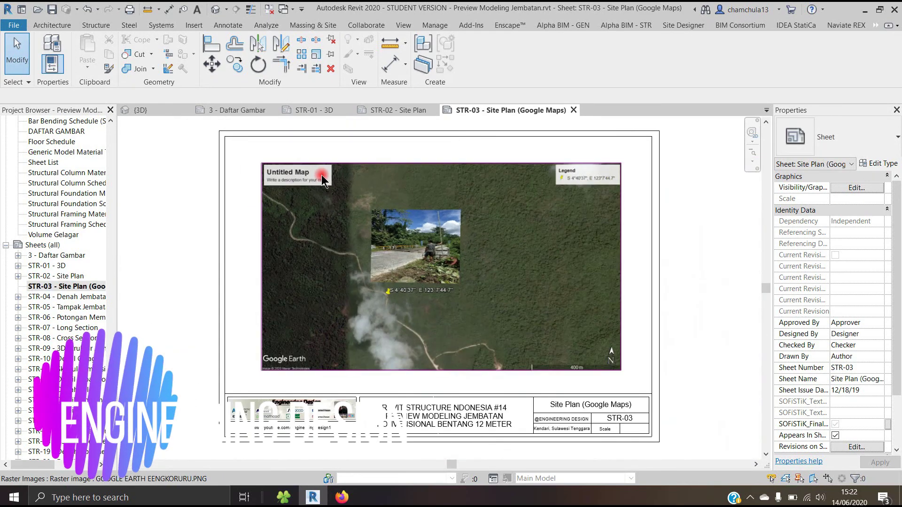
{"action": "scroll", "coordinate": [467, 252], "scroll_direction": "down", "scroll_amount": 1}
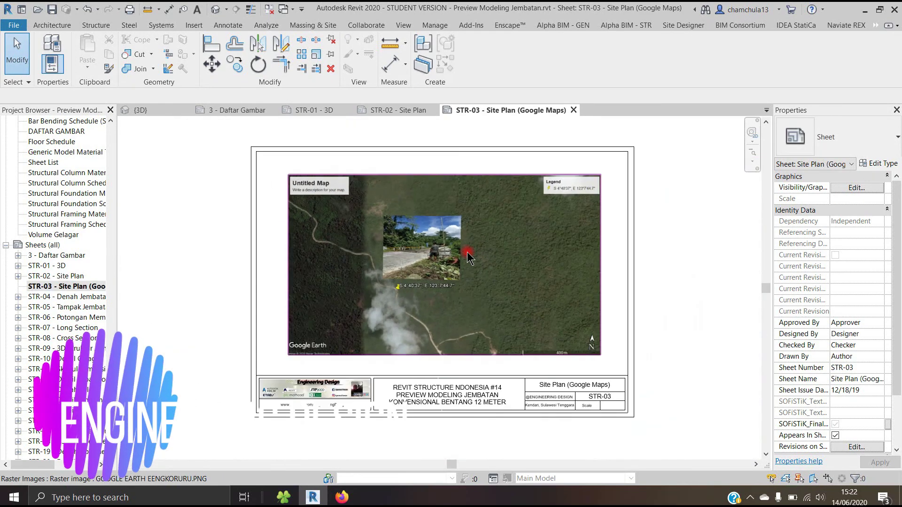
{"action": "double_click", "coordinate": [75, 297]}
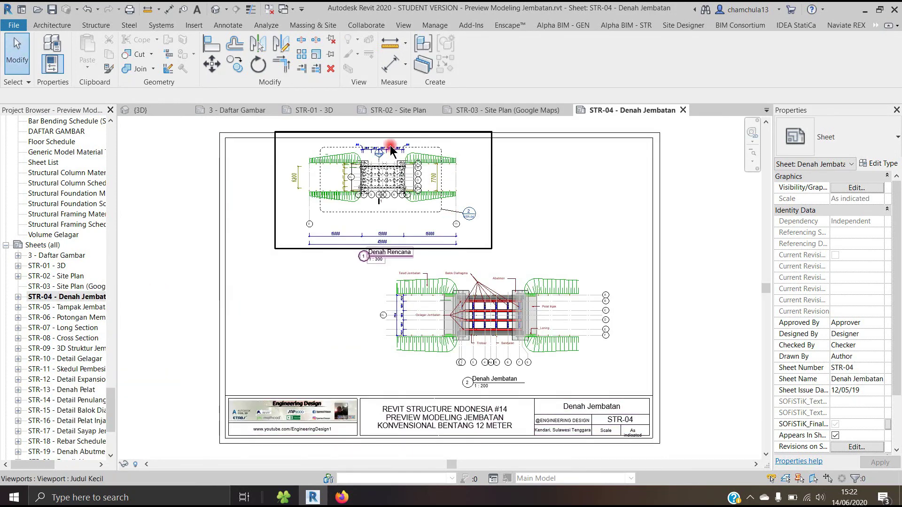
Zoom and pan over the Denah Rencana and Denah Jembatan plans, then open STR-05 - Tampak Jembatan
{"action": "scroll", "coordinate": [370, 144], "scroll_direction": "up", "scroll_amount": 2}
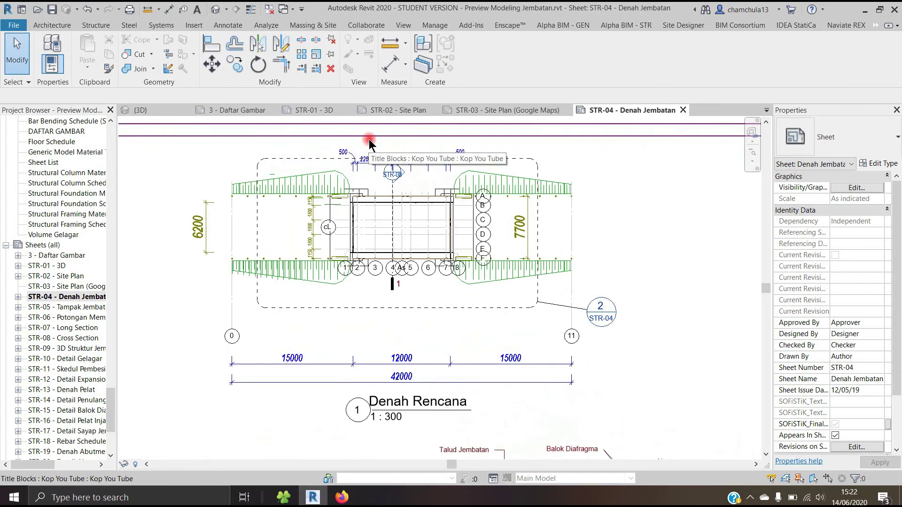
{"action": "scroll", "coordinate": [368, 141], "scroll_direction": "down", "scroll_amount": 1}
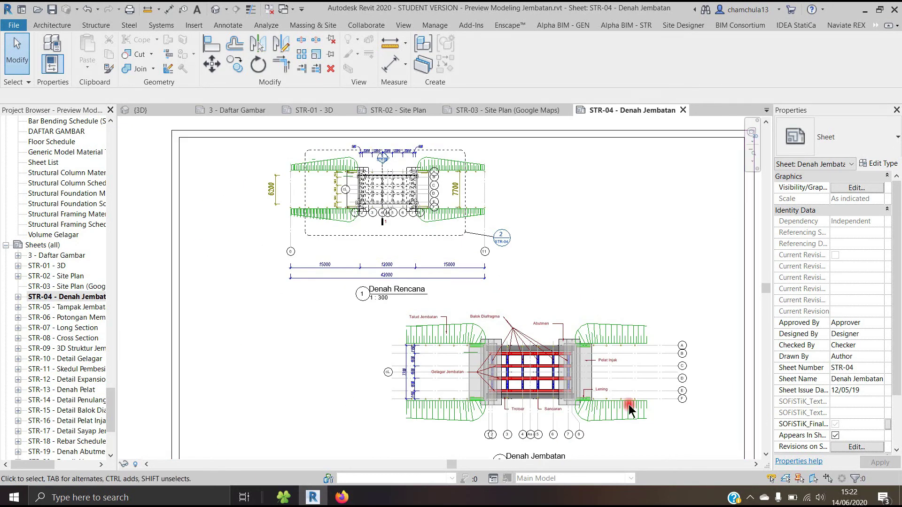
{"action": "scroll", "coordinate": [575, 425], "scroll_direction": "up", "scroll_amount": 2}
{"action": "scroll", "coordinate": [373, 312], "scroll_direction": "up", "scroll_amount": 2}
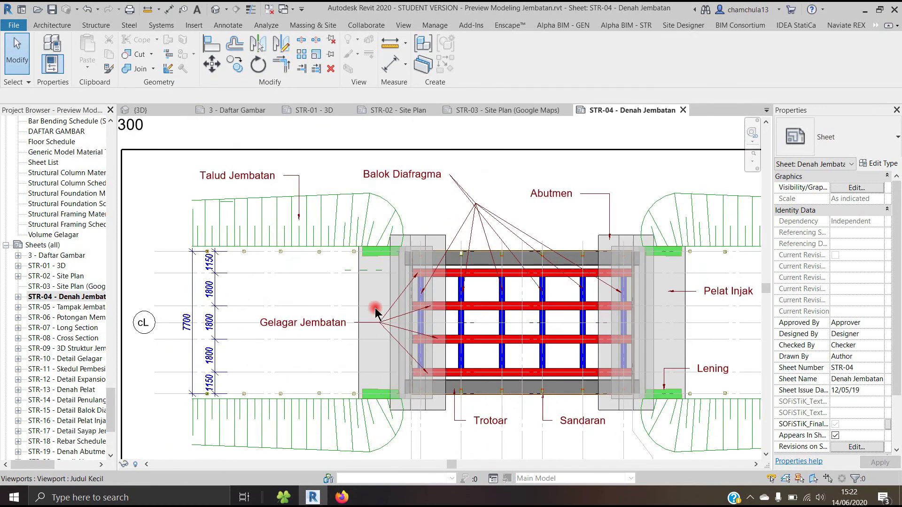
{"action": "scroll", "coordinate": [422, 296], "scroll_direction": "down", "scroll_amount": 1}
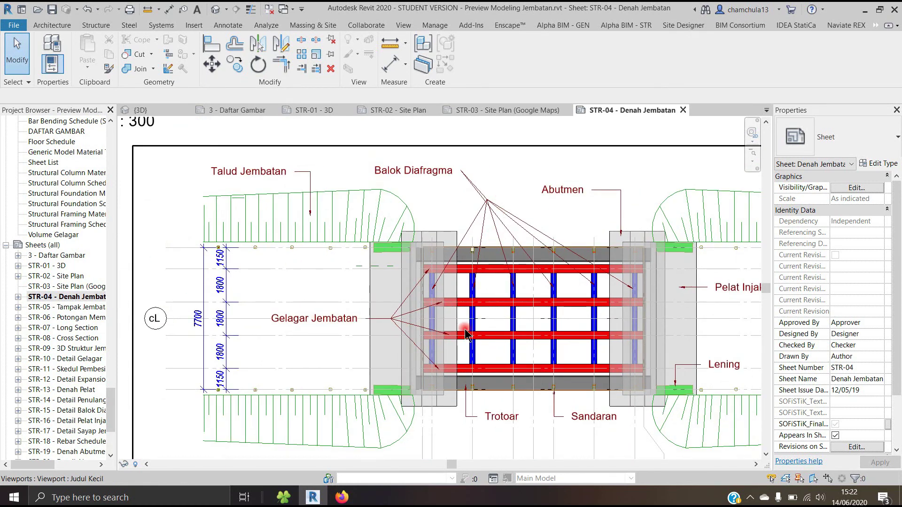
{"action": "middle_click_drag", "start_coordinate": [465, 334], "coordinate": [383, 324]}
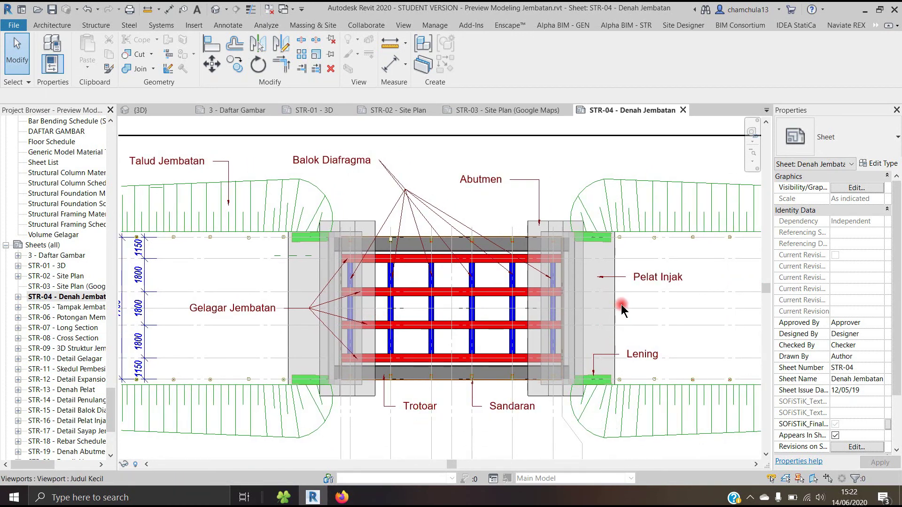
{"action": "scroll", "coordinate": [622, 304], "scroll_direction": "down", "scroll_amount": 2}
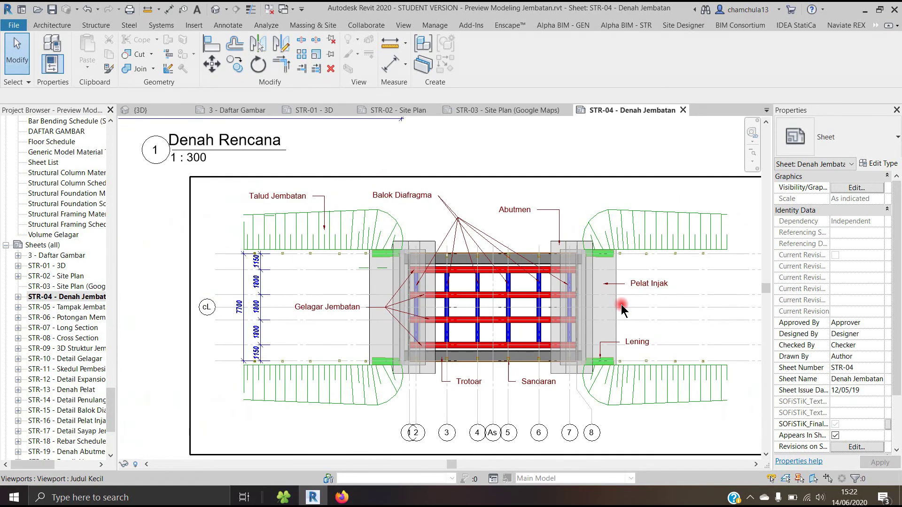
{"action": "double_click", "coordinate": [73, 306]}
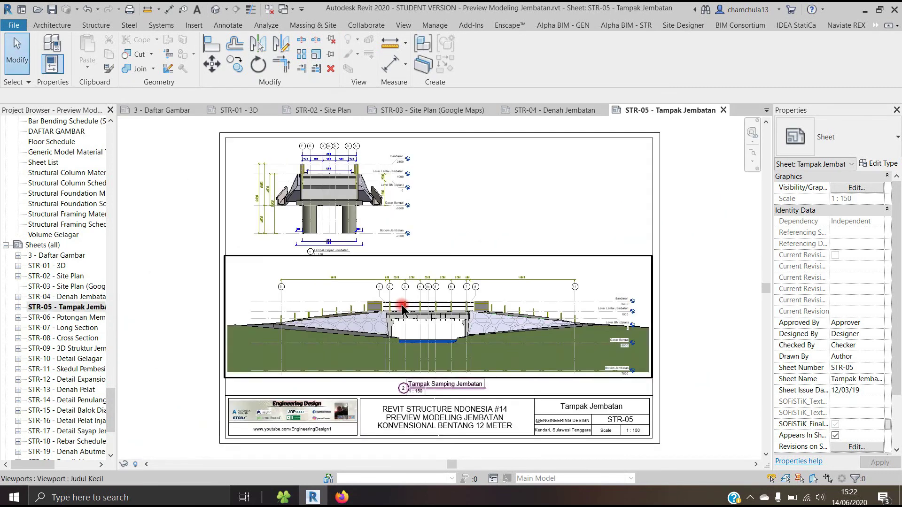
Zoom around the STR-05 front and side bridge elevations
{"action": "scroll", "coordinate": [314, 169], "scroll_direction": "up", "scroll_amount": 1}
{"action": "scroll", "coordinate": [314, 169], "scroll_direction": "up", "scroll_amount": 2}
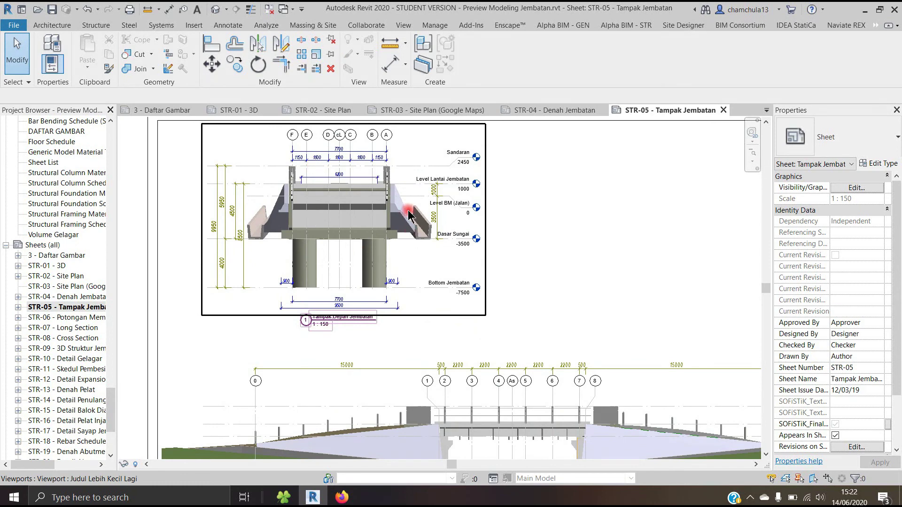
{"action": "scroll", "coordinate": [541, 366], "scroll_direction": "down", "scroll_amount": 2}
{"action": "scroll", "coordinate": [540, 367], "scroll_direction": "down", "scroll_amount": 1}
{"action": "scroll", "coordinate": [562, 397], "scroll_direction": "up", "scroll_amount": 3}
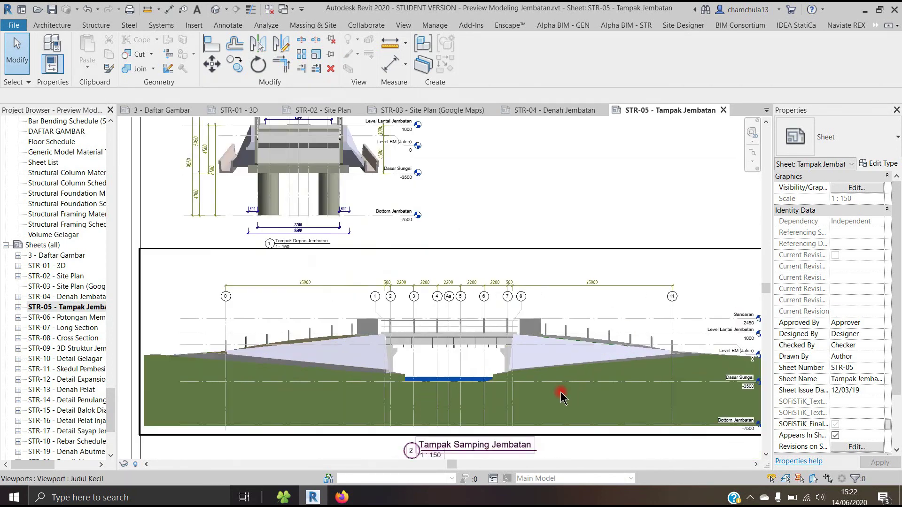
{"action": "scroll", "coordinate": [559, 366], "scroll_direction": "down", "scroll_amount": 1}
{"action": "scroll", "coordinate": [562, 357], "scroll_direction": "down", "scroll_amount": 1}
{"action": "scroll", "coordinate": [562, 357], "scroll_direction": "down", "scroll_amount": 1}
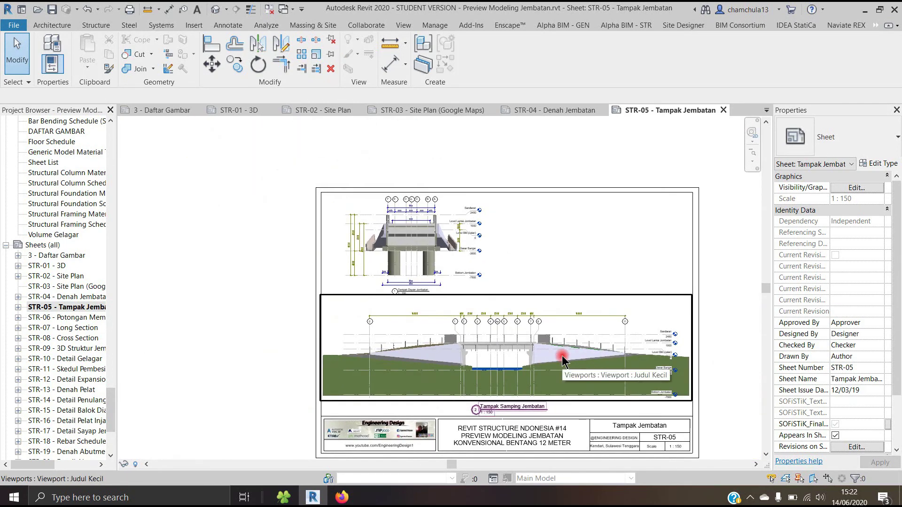
Open STR-06 - Potongan Memanjang, inspect the longitudinal section, then open STR-07 - Long Section
{"action": "double_click", "coordinate": [83, 319]}
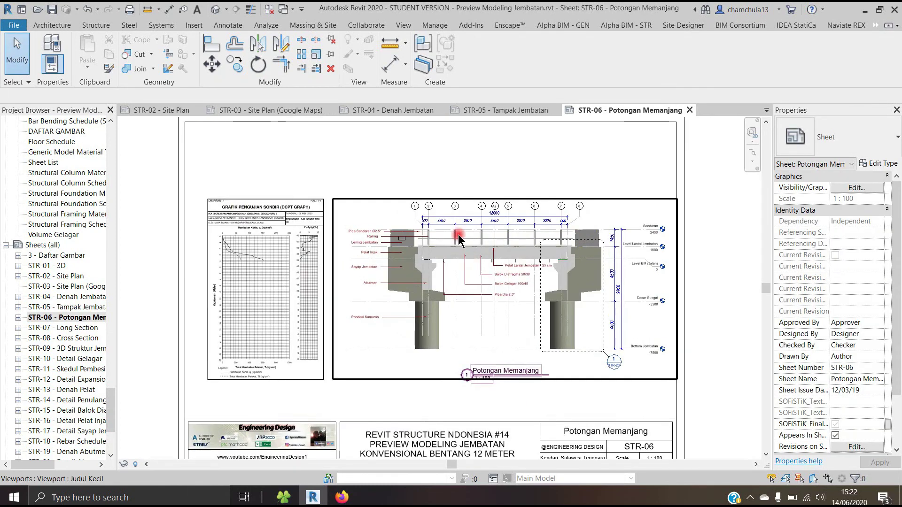
{"action": "scroll", "coordinate": [329, 235], "scroll_direction": "up", "scroll_amount": 1}
{"action": "scroll", "coordinate": [275, 243], "scroll_direction": "up", "scroll_amount": 2}
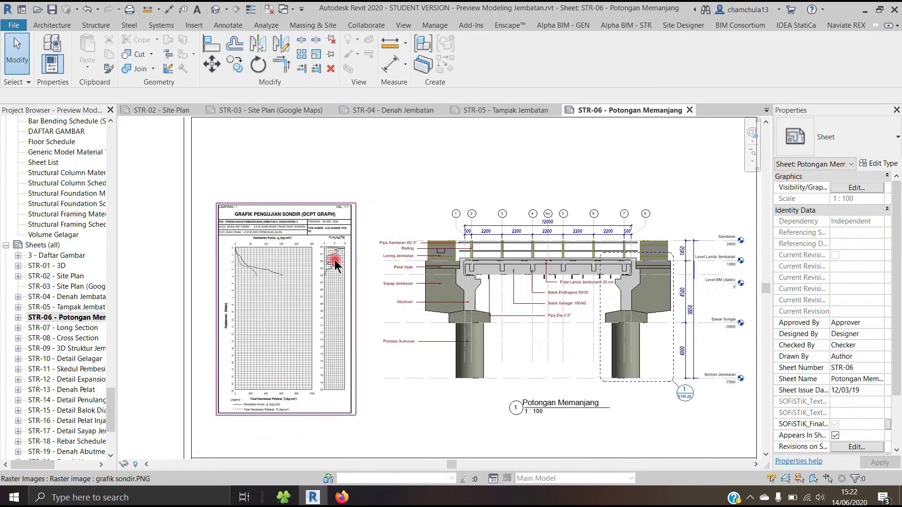
{"action": "scroll", "coordinate": [574, 250], "scroll_direction": "down", "scroll_amount": 1}
{"action": "scroll", "coordinate": [574, 250], "scroll_direction": "down", "scroll_amount": 1}
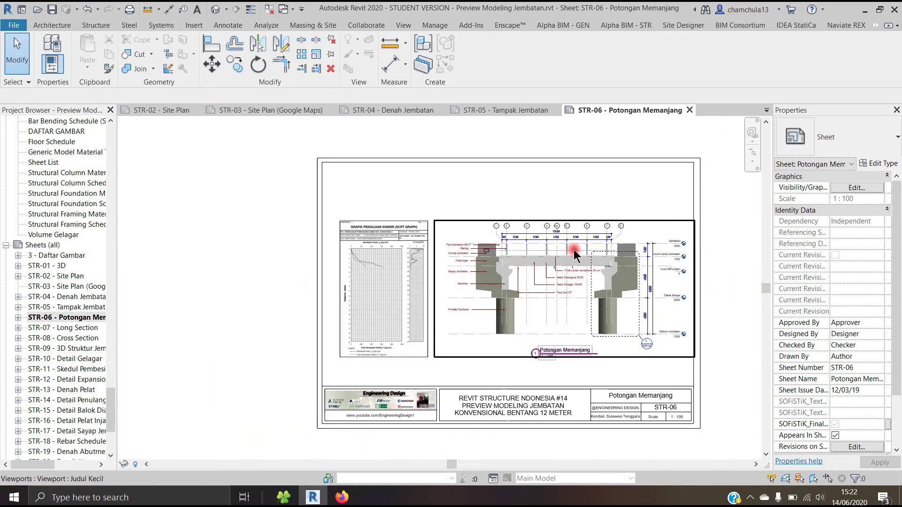
{"action": "middle_click_drag", "start_coordinate": [470, 282], "coordinate": [410, 285]}
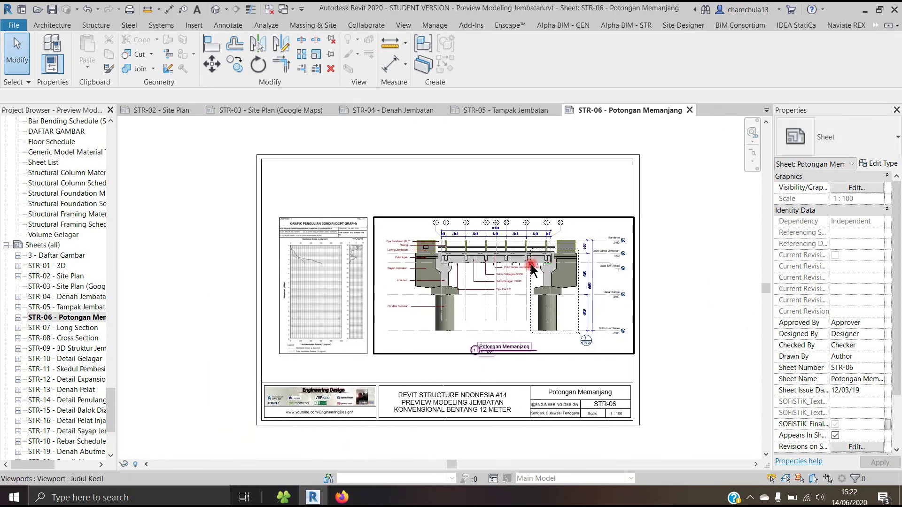
{"action": "double_click", "coordinate": [69, 327]}
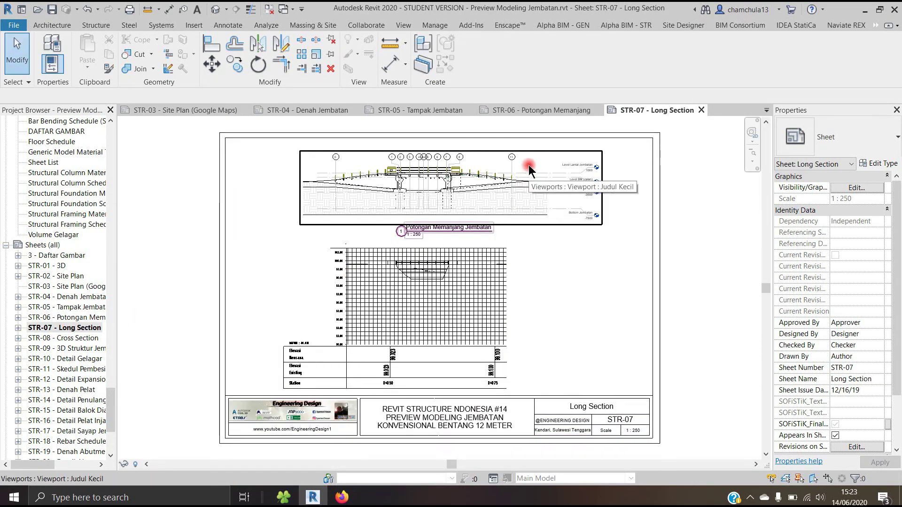
Inspect the STR-07 Long Section chart, selecting then deselecting the LONG SECTION.dwg import
{"action": "scroll", "coordinate": [410, 288], "scroll_direction": "up", "scroll_amount": 1}
{"action": "scroll", "coordinate": [421, 261], "scroll_direction": "up", "scroll_amount": 1}
{"action": "scroll", "coordinate": [423, 246], "scroll_direction": "up", "scroll_amount": 2}
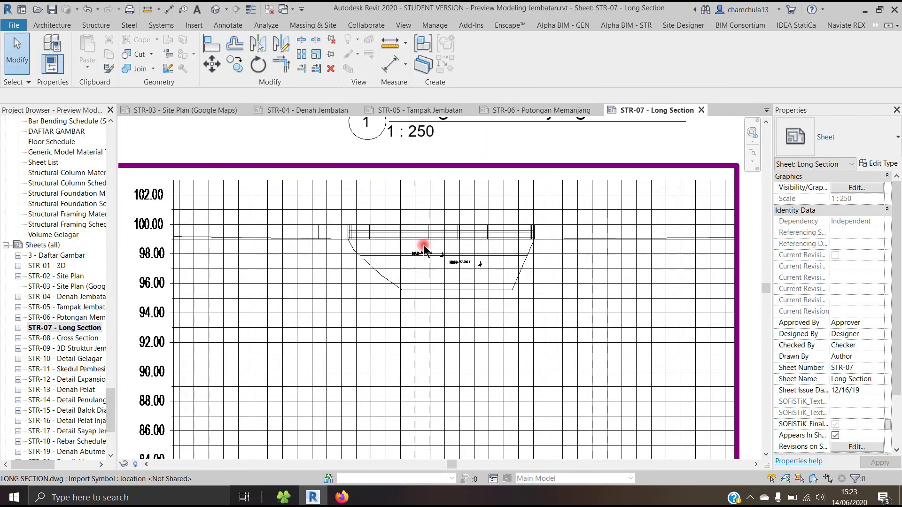
{"action": "scroll", "coordinate": [425, 255], "scroll_direction": "up", "scroll_amount": 2}
{"action": "scroll", "coordinate": [424, 259], "scroll_direction": "up", "scroll_amount": 2}
{"action": "scroll", "coordinate": [456, 259], "scroll_direction": "down", "scroll_amount": 2}
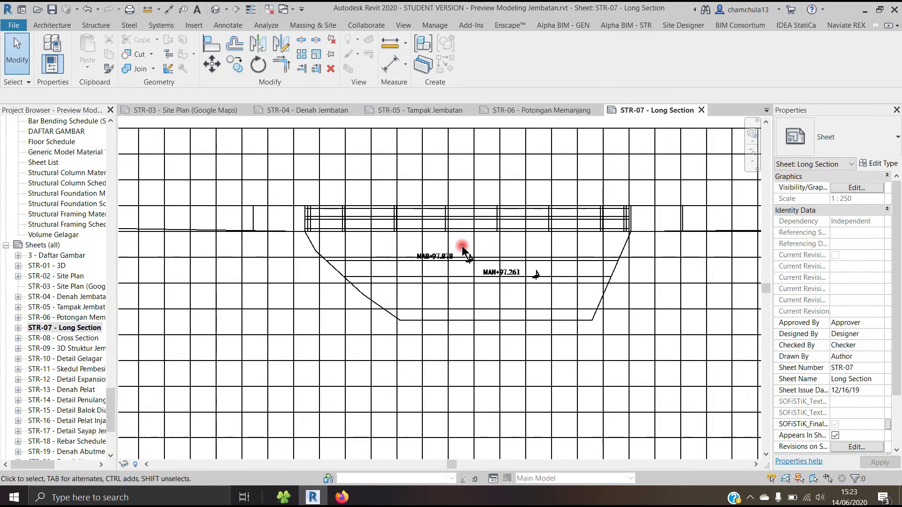
{"action": "scroll", "coordinate": [461, 248], "scroll_direction": "down", "scroll_amount": 2}
{"action": "scroll", "coordinate": [462, 246], "scroll_direction": "down", "scroll_amount": 2}
{"action": "scroll", "coordinate": [461, 247], "scroll_direction": "down", "scroll_amount": 2}
{"action": "scroll", "coordinate": [462, 248], "scroll_direction": "down", "scroll_amount": 2}
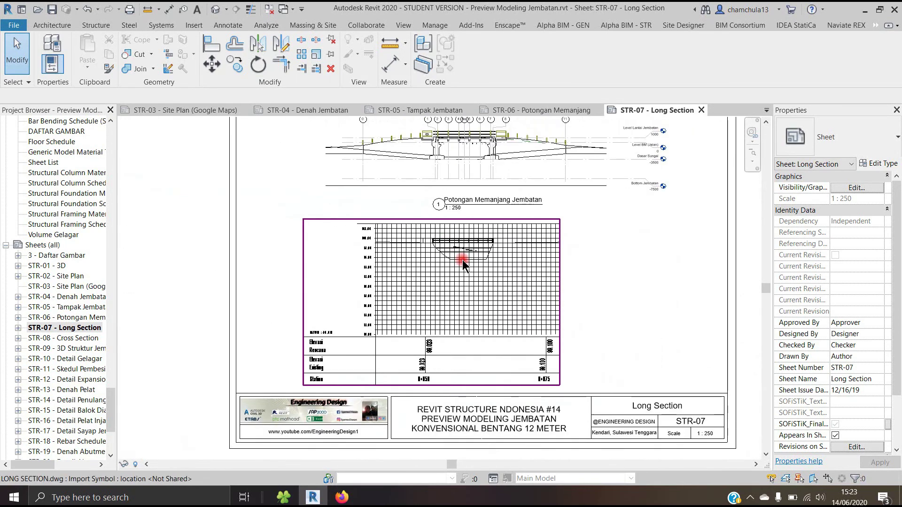
{"action": "left_click", "coordinate": [462, 260]}
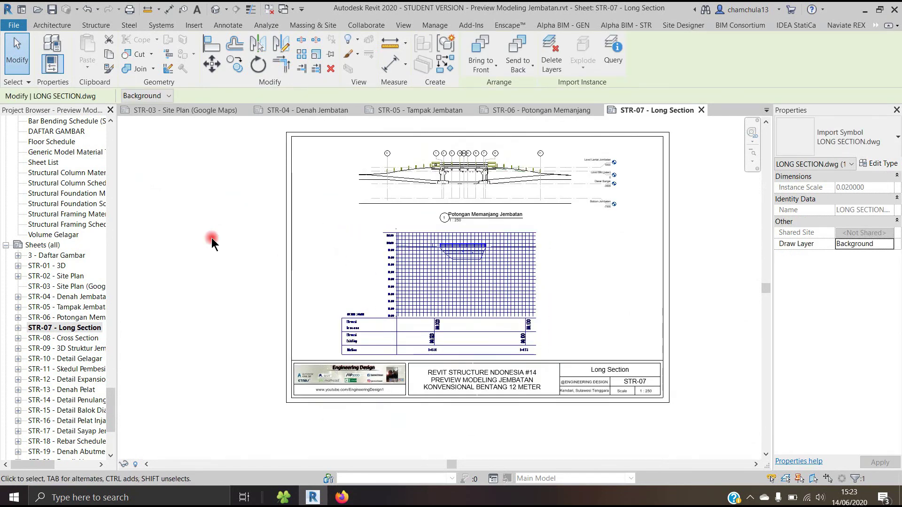
{"action": "left_click", "coordinate": [359, 238]}
{"action": "middle_click_drag", "start_coordinate": [358, 237], "coordinate": [344, 253]}
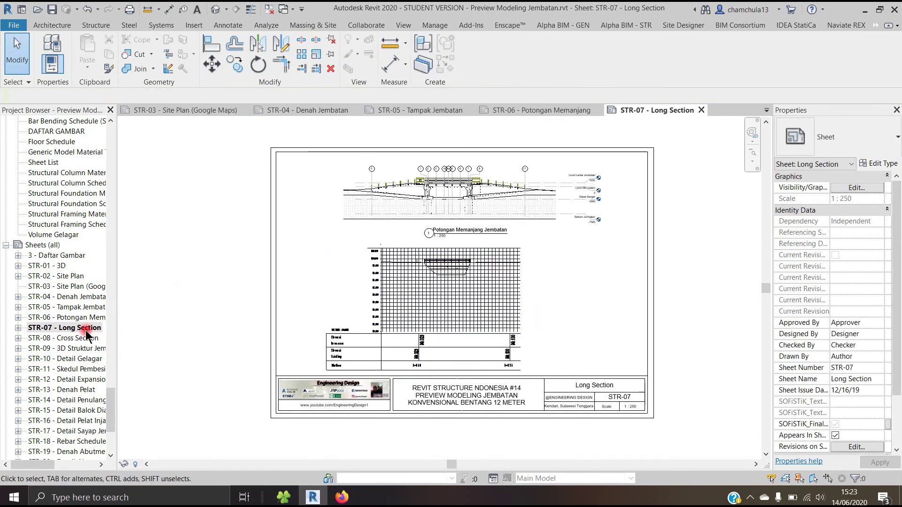
Open STR-08 - Cross Section and zoom over the Potongan Melintang abutment section
{"action": "double_click", "coordinate": [66, 339]}
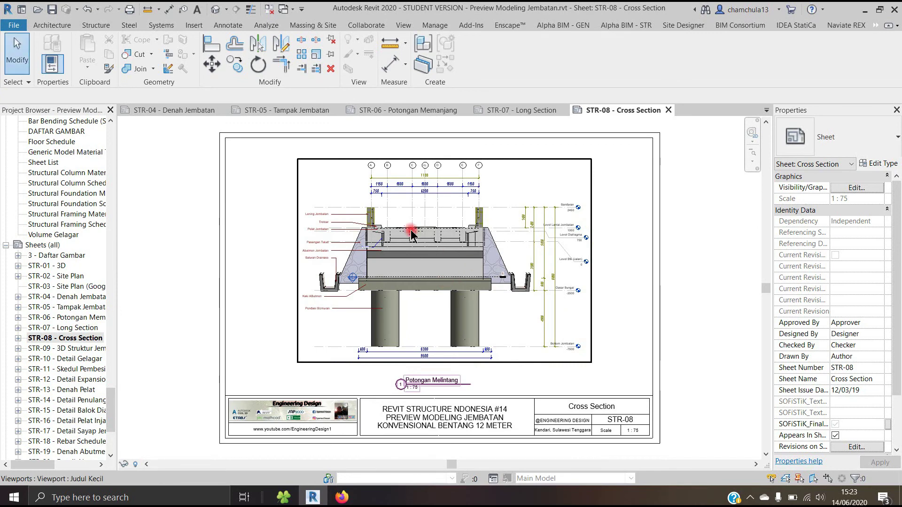
{"action": "scroll", "coordinate": [412, 234], "scroll_direction": "up", "scroll_amount": 2}
{"action": "scroll", "coordinate": [405, 211], "scroll_direction": "up", "scroll_amount": 2}
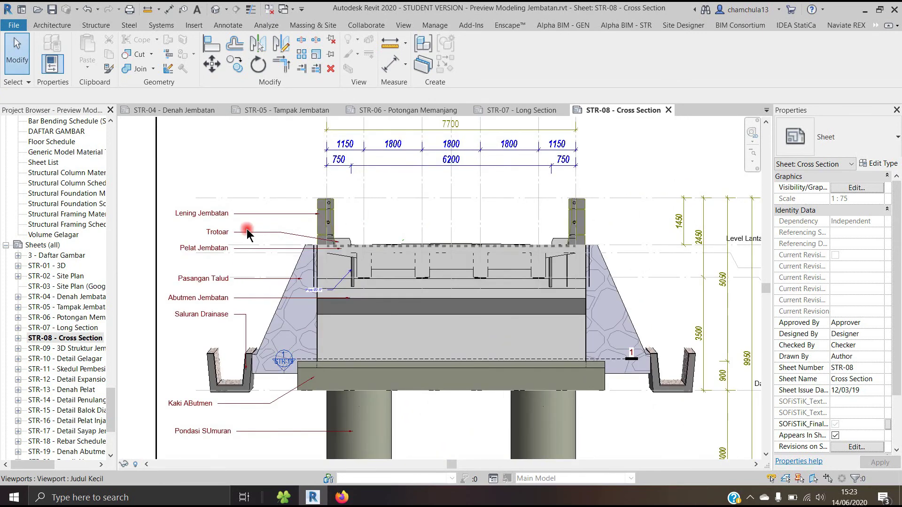
{"action": "scroll", "coordinate": [266, 231], "scroll_direction": "down", "scroll_amount": 1}
{"action": "scroll", "coordinate": [359, 207], "scroll_direction": "down", "scroll_amount": 2}
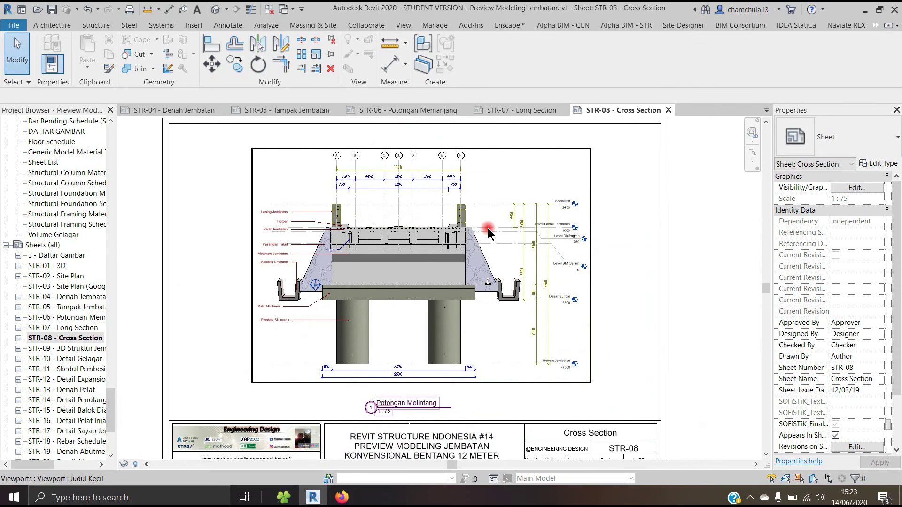
{"action": "scroll", "coordinate": [489, 231], "scroll_direction": "down", "scroll_amount": 1}
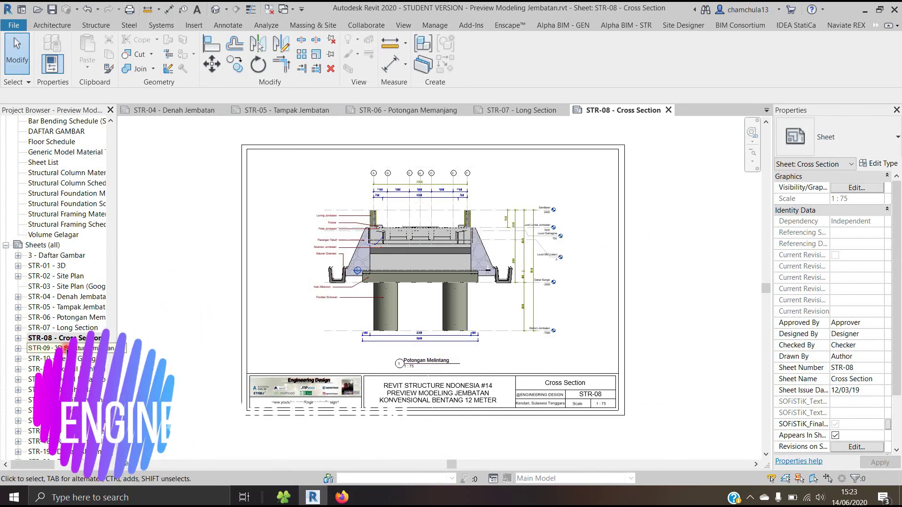
Open STR-09 - 3D Struktur Jembatan and zoom into its 3D bridge viewports
{"action": "double_click", "coordinate": [52, 348]}
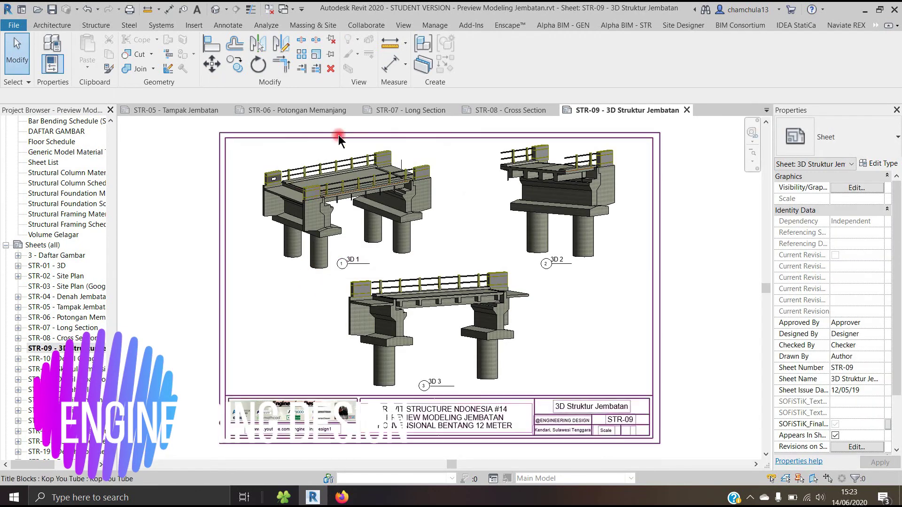
{"action": "scroll", "coordinate": [298, 147], "scroll_direction": "up", "scroll_amount": 3}
{"action": "scroll", "coordinate": [259, 183], "scroll_direction": "up", "scroll_amount": 3}
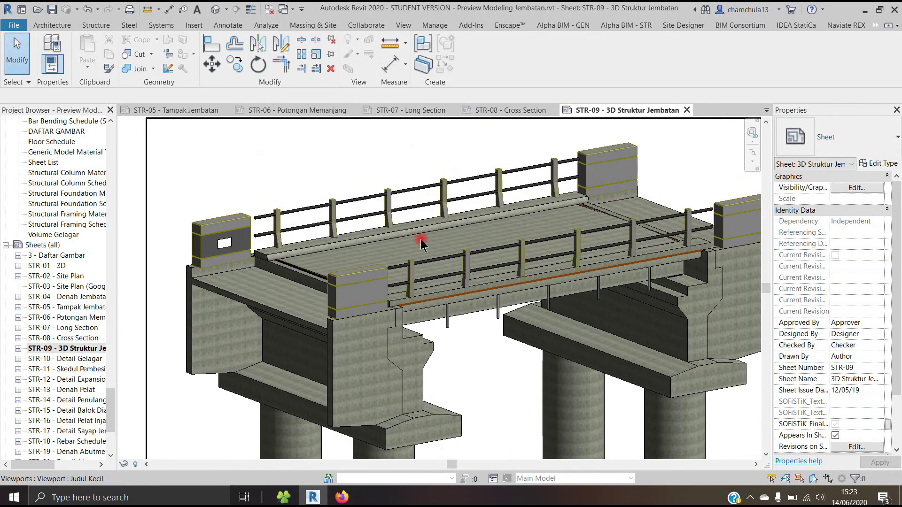
{"action": "scroll", "coordinate": [310, 229], "scroll_direction": "down", "scroll_amount": 3}
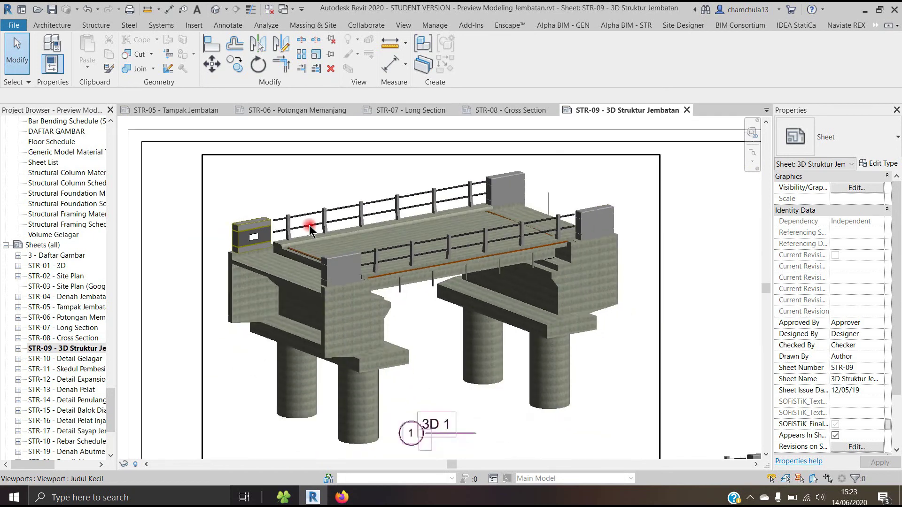
{"action": "scroll", "coordinate": [328, 232], "scroll_direction": "down", "scroll_amount": 2}
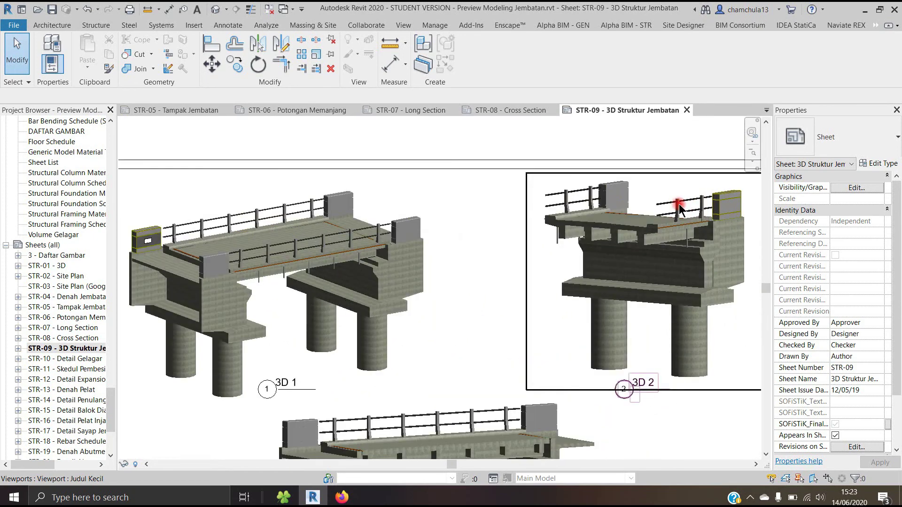
{"action": "scroll", "coordinate": [677, 210], "scroll_direction": "up", "scroll_amount": 3}
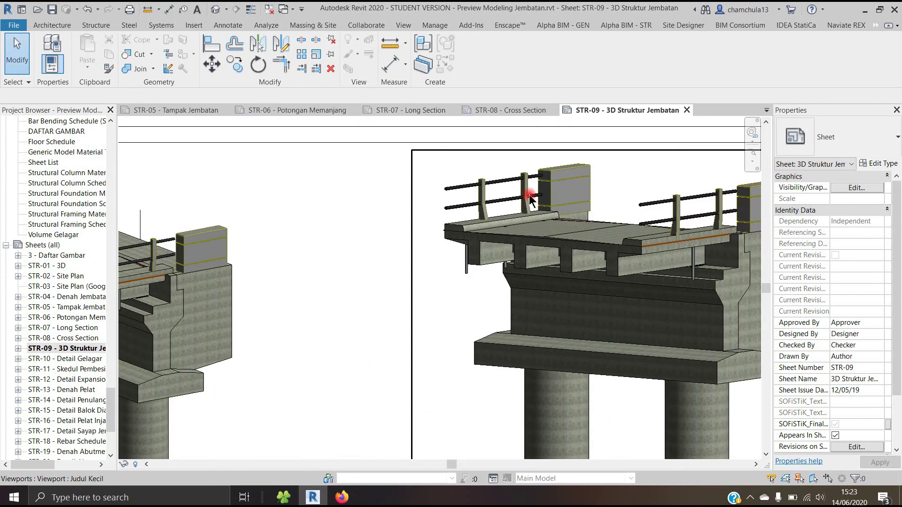
{"action": "scroll", "coordinate": [413, 196], "scroll_direction": "down", "scroll_amount": 3}
Pan to inspect the 3D 3 view, re-centre the sheet, and select STR-10 - Detail Gelagar
{"action": "middle_click_drag", "start_coordinate": [461, 345], "coordinate": [523, 182]}
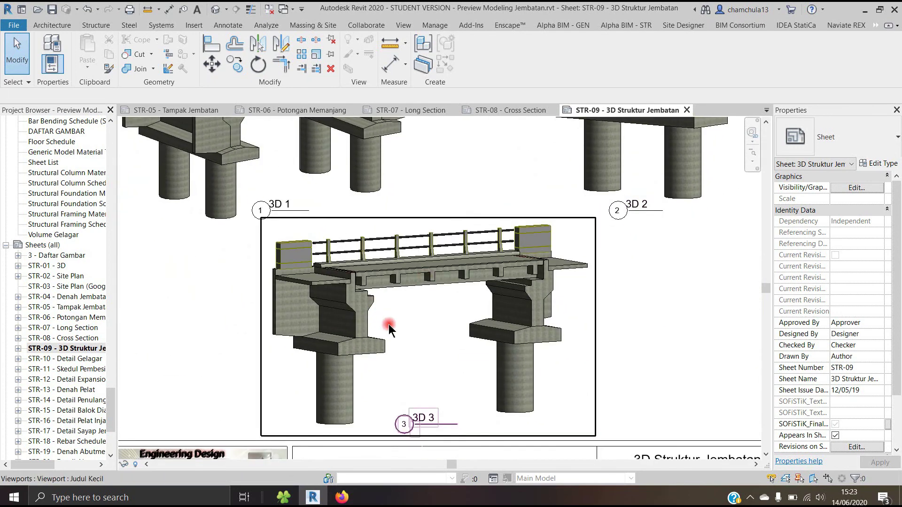
{"action": "scroll", "coordinate": [413, 314], "scroll_direction": "up", "scroll_amount": 2}
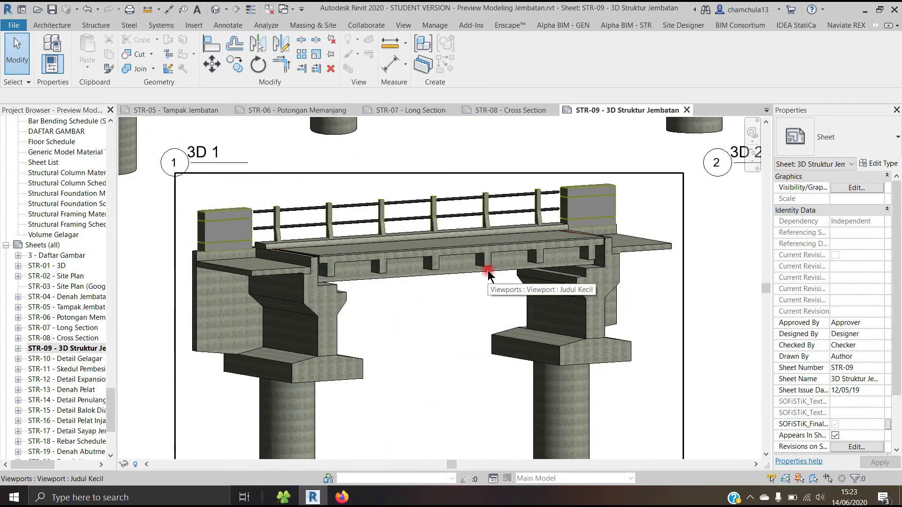
{"action": "scroll", "coordinate": [489, 272], "scroll_direction": "down", "scroll_amount": 2}
{"action": "scroll", "coordinate": [488, 267], "scroll_direction": "down", "scroll_amount": 2}
{"action": "scroll", "coordinate": [489, 260], "scroll_direction": "down", "scroll_amount": 1}
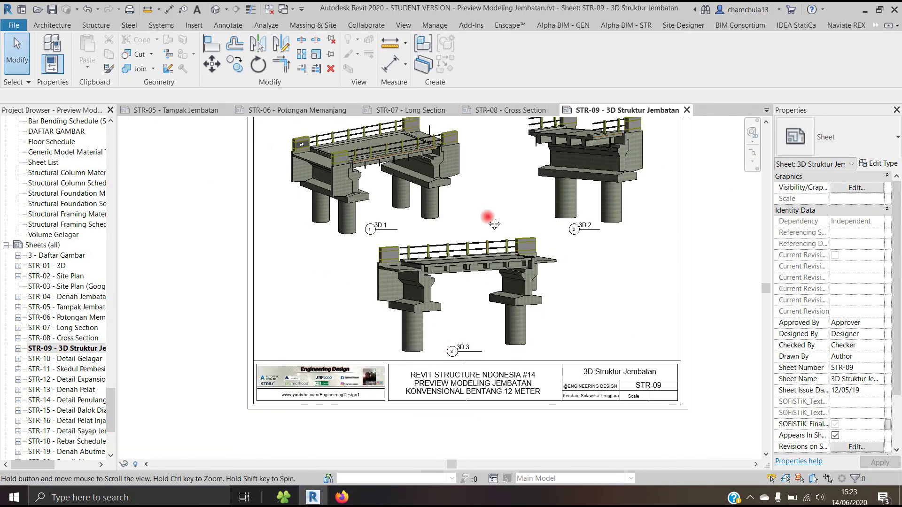
{"action": "middle_click_drag", "start_coordinate": [494, 224], "coordinate": [465, 270]}
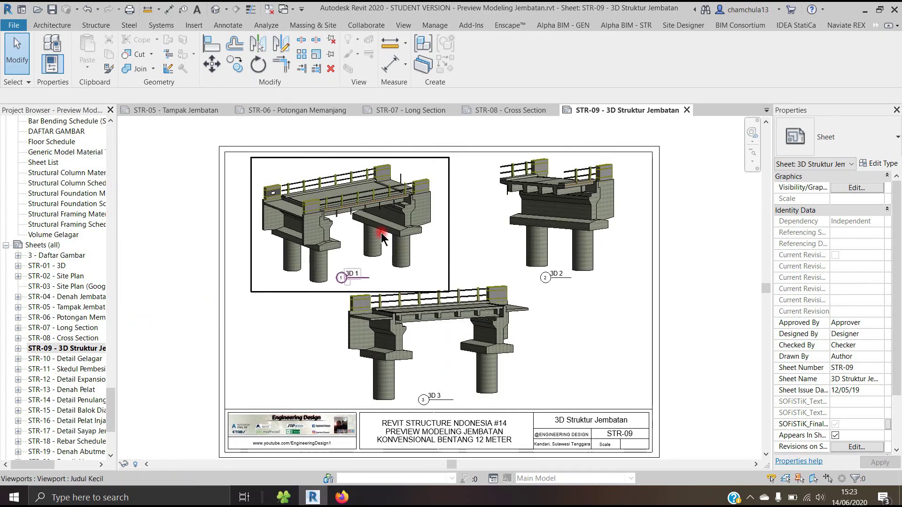
{"action": "left_click", "coordinate": [72, 359]}
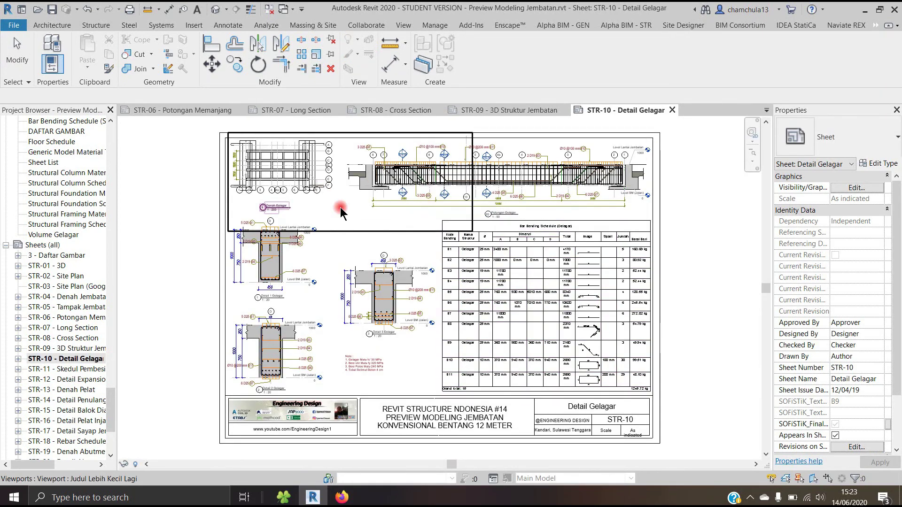
{"action": "scroll", "coordinate": [248, 136], "scroll_direction": "up", "scroll_amount": 3}
{"action": "scroll", "coordinate": [244, 150], "scroll_direction": "up", "scroll_amount": 2}
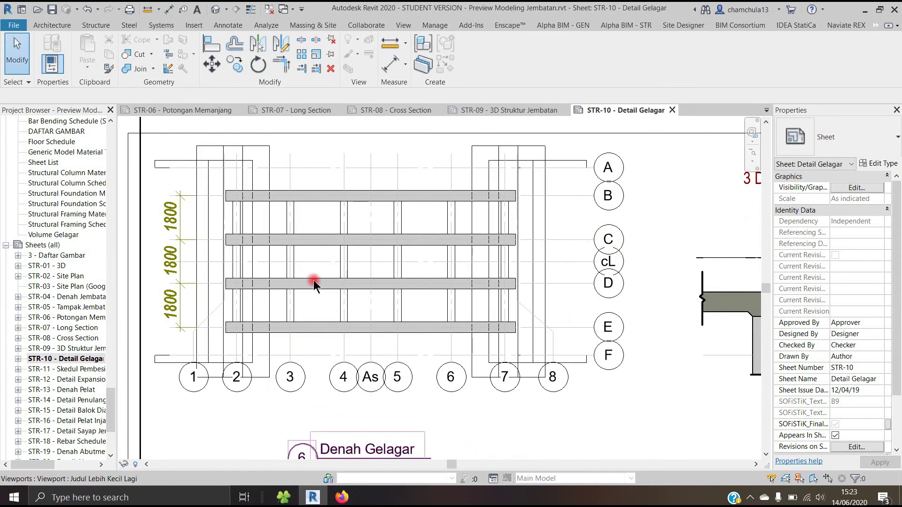
{"action": "scroll", "coordinate": [280, 224], "scroll_direction": "down", "scroll_amount": 3}
{"action": "scroll", "coordinate": [282, 226], "scroll_direction": "down", "scroll_amount": 2}
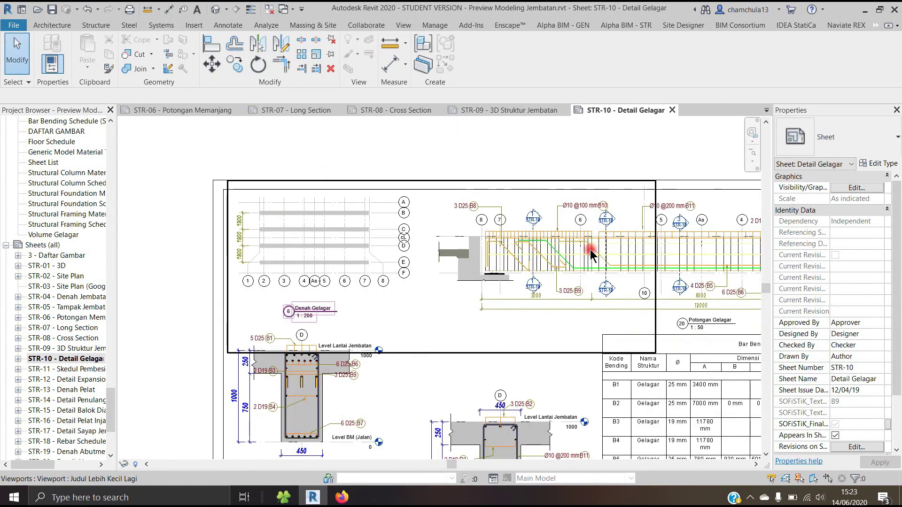
{"action": "middle_click_drag", "start_coordinate": [611, 258], "coordinate": [459, 256]}
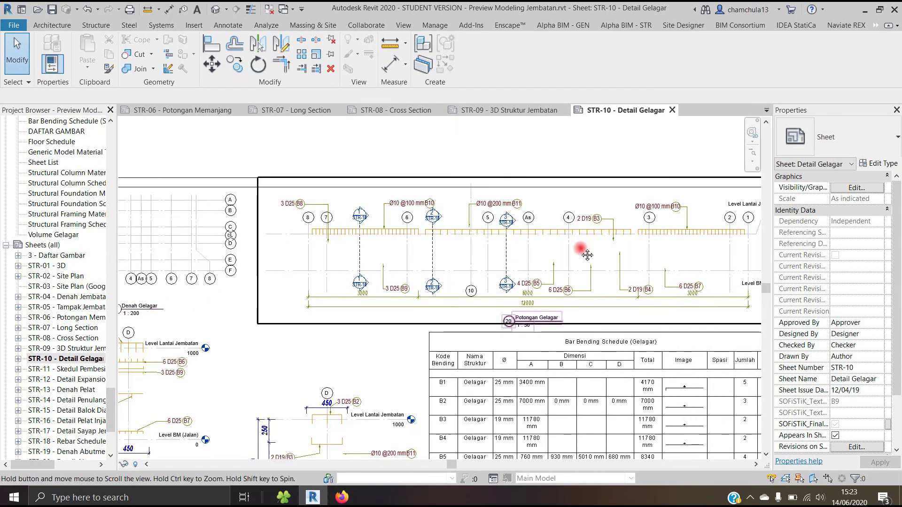
{"action": "middle_click_drag", "start_coordinate": [586, 249], "coordinate": [554, 258]}
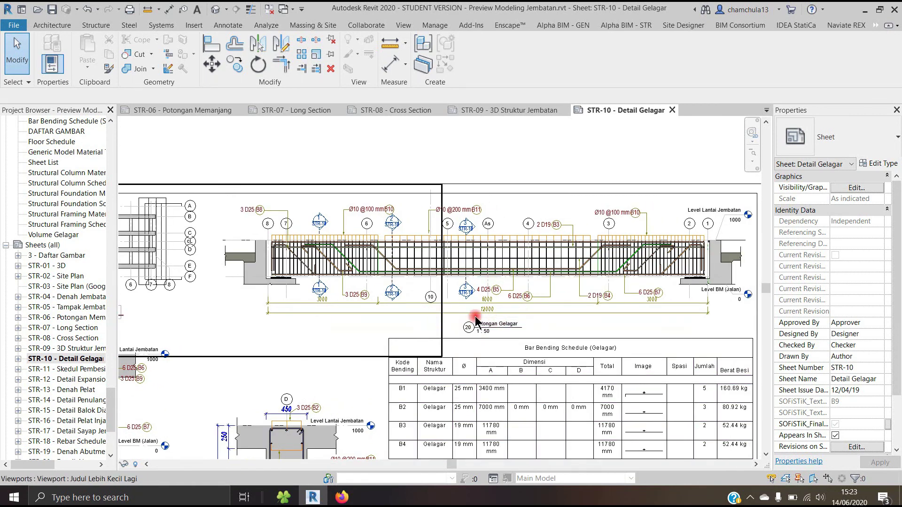
{"action": "mouse_move", "coordinate": [441, 328]}
{"action": "middle_mouse_down"}
{"action": "mouse_move", "coordinate": [519, 205]}
{"action": "mouse_move", "coordinate": [581, 141]}
{"action": "middle_mouse_up"}
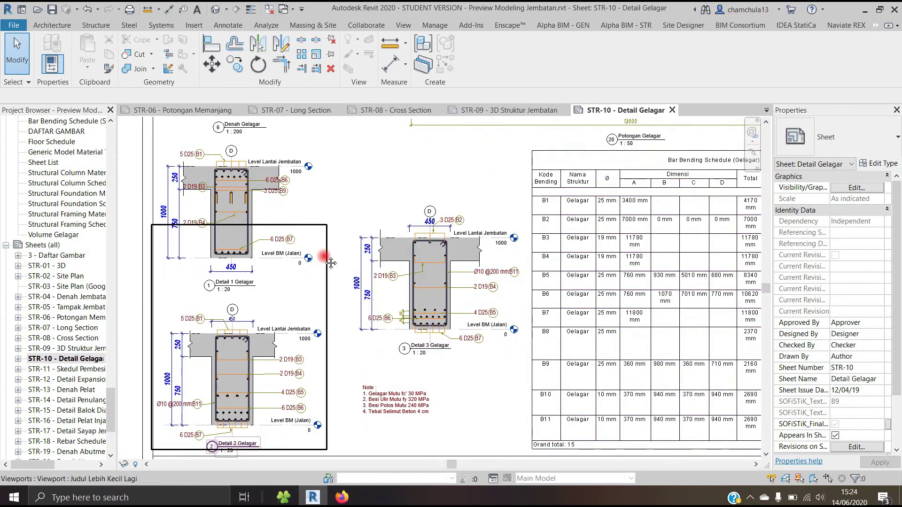
{"action": "middle_click_drag", "start_coordinate": [332, 263], "coordinate": [347, 253]}
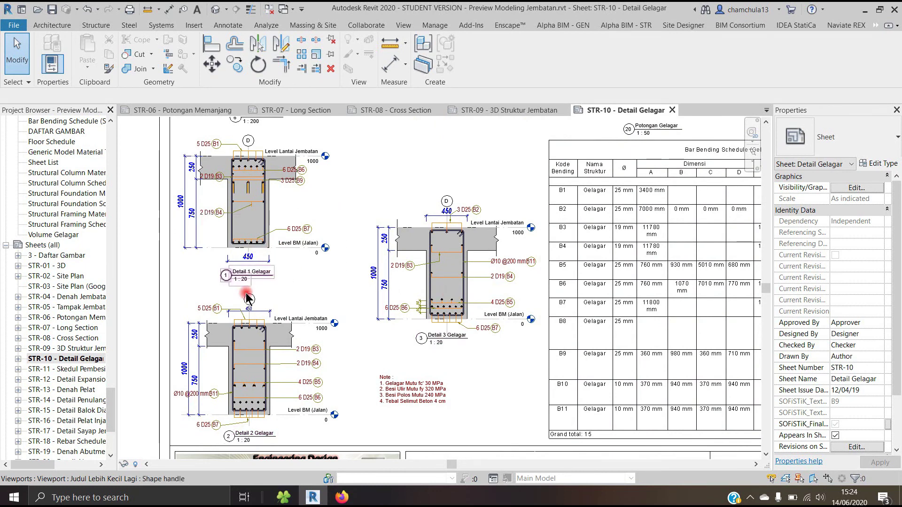
{"action": "scroll", "coordinate": [270, 343], "scroll_direction": "down", "scroll_amount": 2}
{"action": "scroll", "coordinate": [329, 345], "scroll_direction": "down", "scroll_amount": 1}
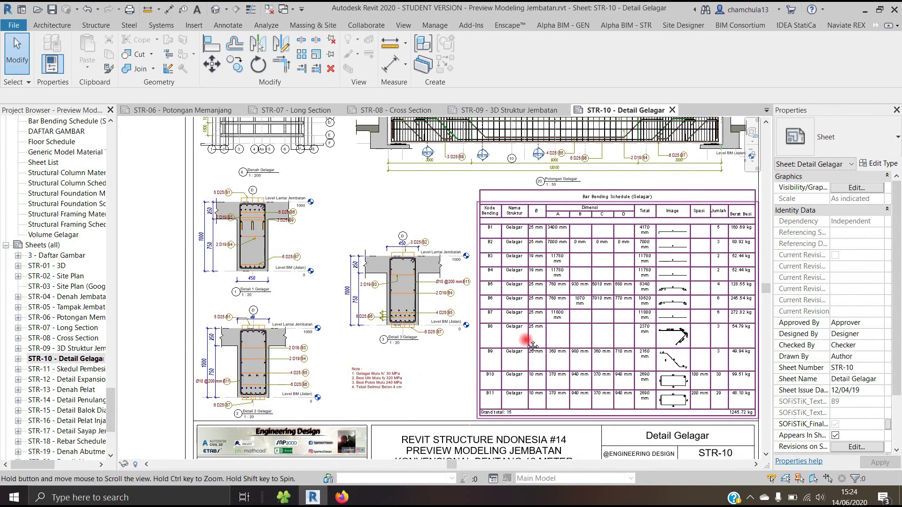
{"action": "middle_click_drag", "start_coordinate": [520, 332], "coordinate": [362, 347]}
{"action": "scroll", "coordinate": [525, 255], "scroll_direction": "up", "scroll_amount": 2}
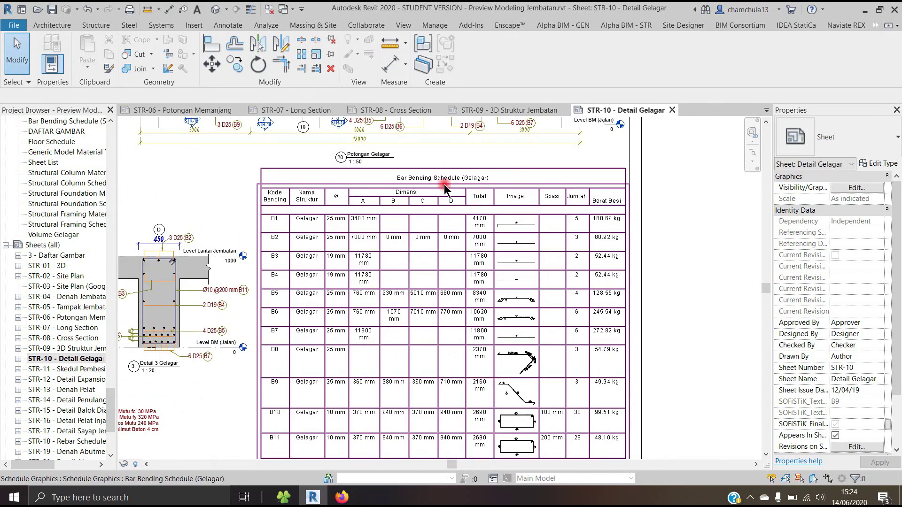
{"action": "scroll", "coordinate": [507, 256], "scroll_direction": "down", "scroll_amount": 1}
{"action": "scroll", "coordinate": [506, 258], "scroll_direction": "down", "scroll_amount": 1}
{"action": "scroll", "coordinate": [507, 259], "scroll_direction": "down", "scroll_amount": 1}
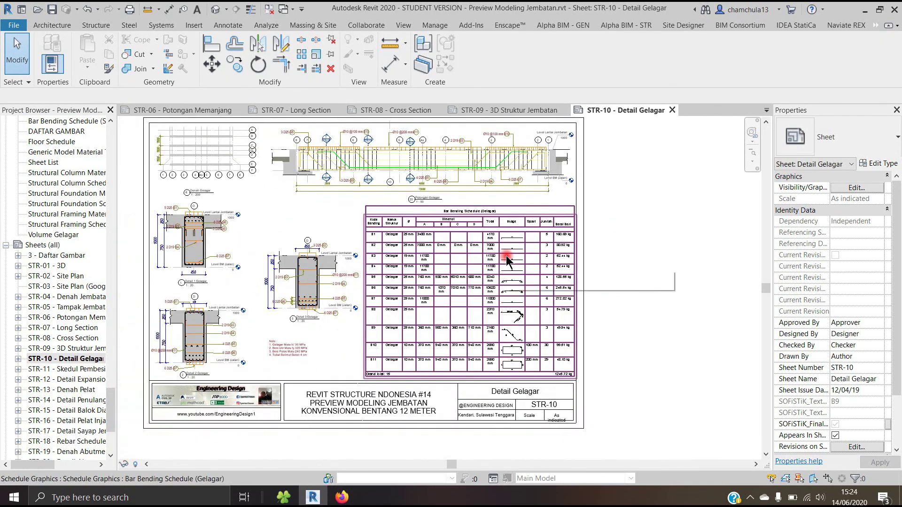
{"action": "scroll", "coordinate": [508, 260], "scroll_direction": "down", "scroll_amount": 1}
{"action": "scroll", "coordinate": [506, 256], "scroll_direction": "down", "scroll_amount": 1}
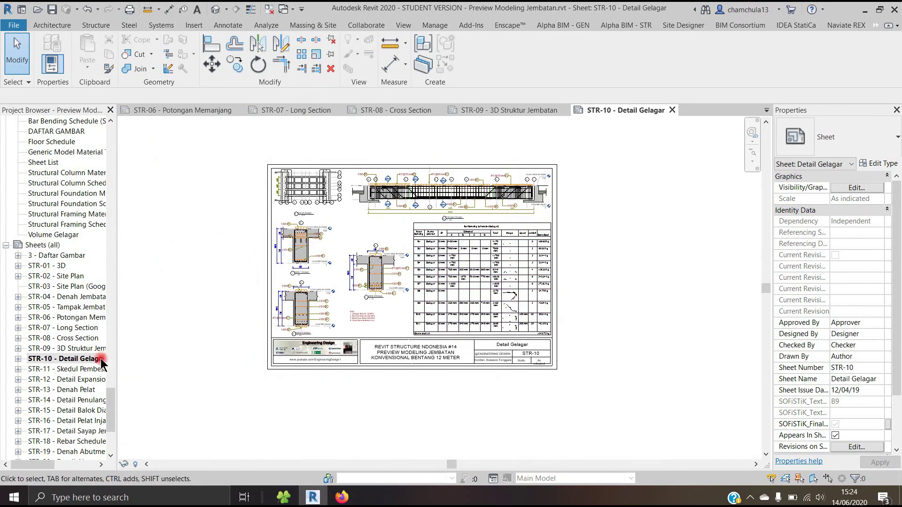
Open STR-11 - Skedul Pembesian Gelagar and zoom through its girder rebar schedule
{"action": "double_click", "coordinate": [73, 369]}
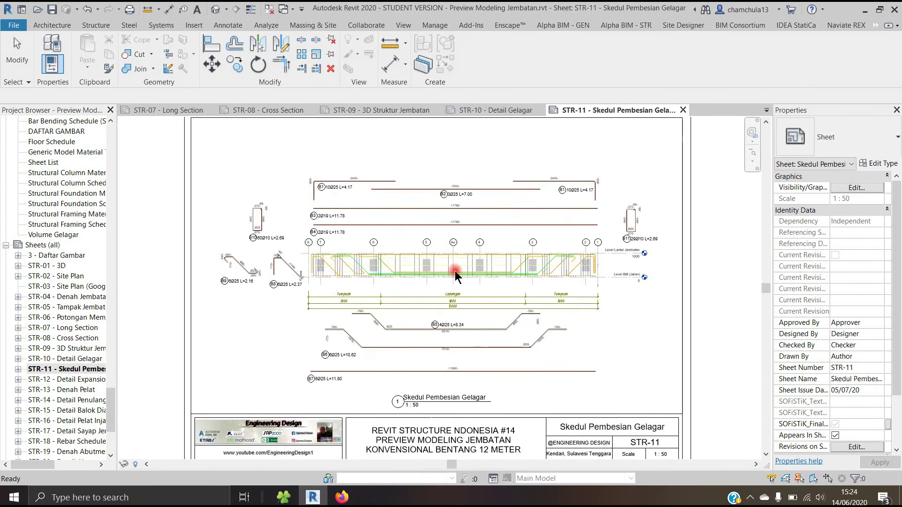
{"action": "scroll", "coordinate": [455, 271], "scroll_direction": "up", "scroll_amount": 1}
{"action": "scroll", "coordinate": [425, 267], "scroll_direction": "up", "scroll_amount": 1}
{"action": "scroll", "coordinate": [425, 265], "scroll_direction": "down", "scroll_amount": 1}
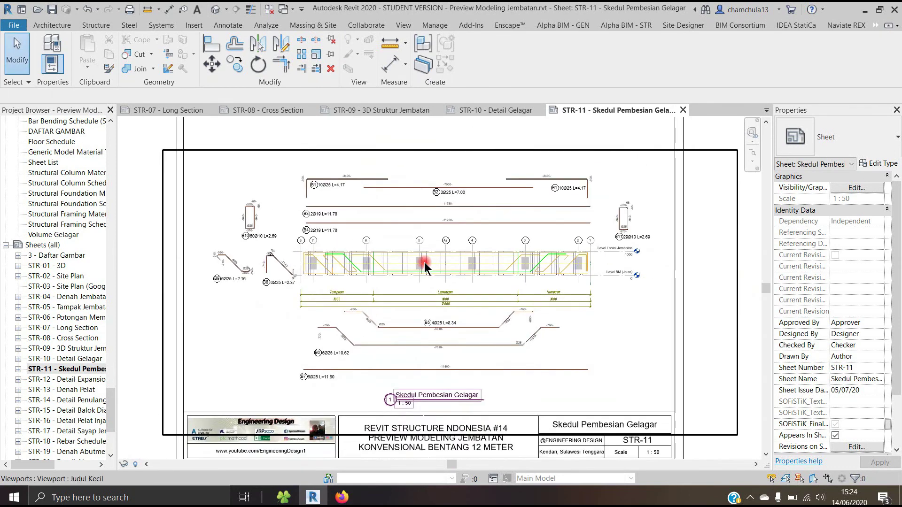
{"action": "scroll", "coordinate": [428, 261], "scroll_direction": "down", "scroll_amount": 1}
{"action": "scroll", "coordinate": [351, 189], "scroll_direction": "up", "scroll_amount": 3}
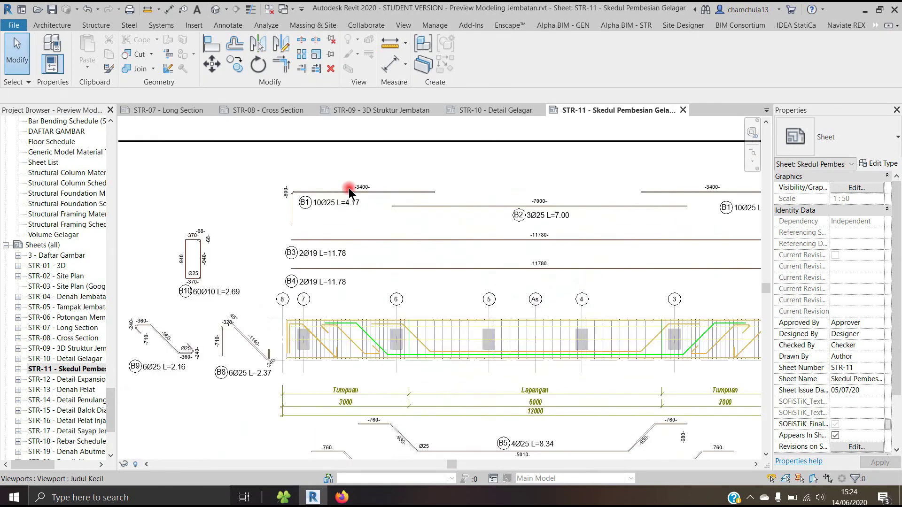
{"action": "scroll", "coordinate": [283, 233], "scroll_direction": "up", "scroll_amount": 2}
{"action": "scroll", "coordinate": [291, 211], "scroll_direction": "down", "scroll_amount": 1}
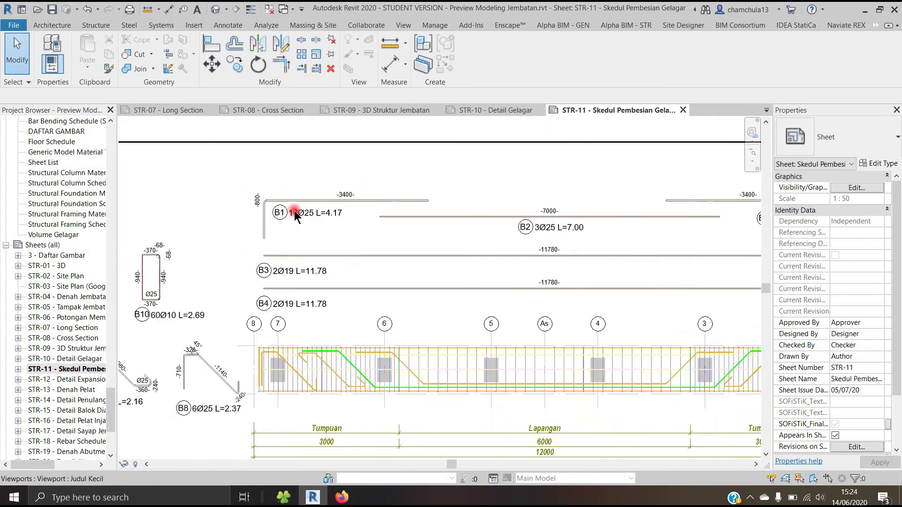
{"action": "scroll", "coordinate": [294, 211], "scroll_direction": "down", "scroll_amount": 1}
{"action": "scroll", "coordinate": [296, 215], "scroll_direction": "down", "scroll_amount": 1}
{"action": "scroll", "coordinate": [662, 254], "scroll_direction": "up", "scroll_amount": 2}
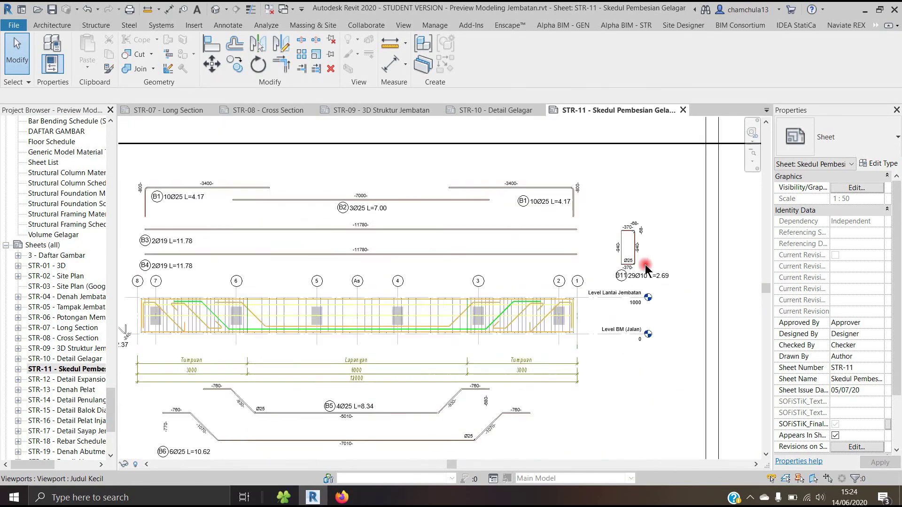
{"action": "scroll", "coordinate": [639, 282], "scroll_direction": "up", "scroll_amount": 2}
{"action": "scroll", "coordinate": [621, 303], "scroll_direction": "up", "scroll_amount": 2}
{"action": "scroll", "coordinate": [618, 304], "scroll_direction": "down", "scroll_amount": 2}
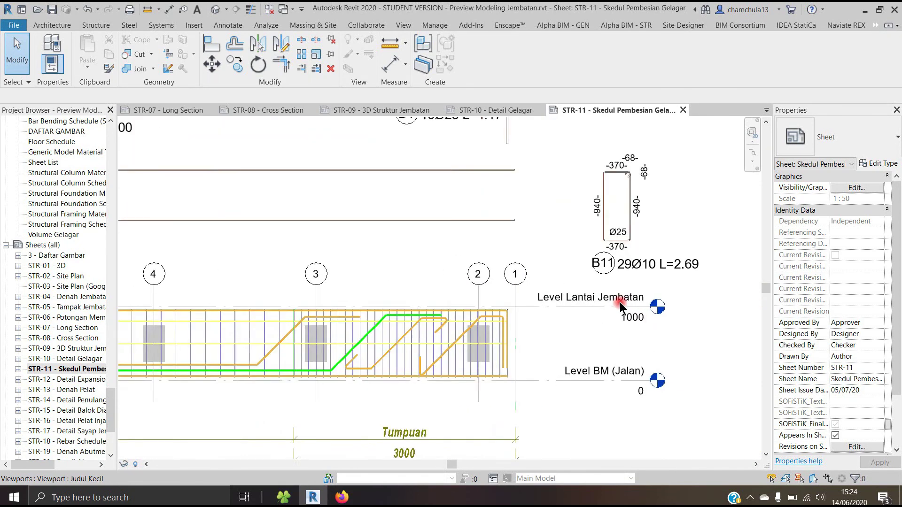
{"action": "scroll", "coordinate": [619, 304], "scroll_direction": "down", "scroll_amount": 2}
{"action": "scroll", "coordinate": [619, 304], "scroll_direction": "down", "scroll_amount": 2}
{"action": "scroll", "coordinate": [620, 305], "scroll_direction": "down", "scroll_amount": 1}
{"action": "scroll", "coordinate": [620, 305], "scroll_direction": "down", "scroll_amount": 2}
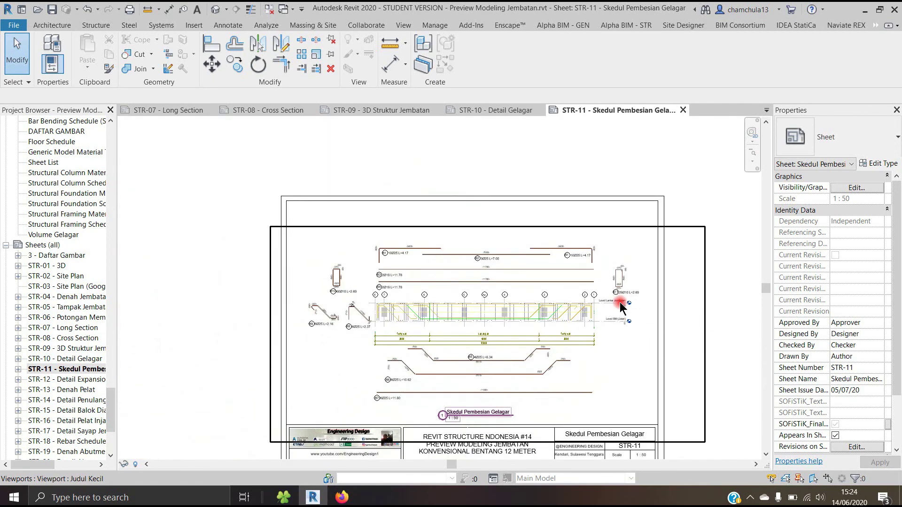
{"action": "scroll", "coordinate": [623, 303], "scroll_direction": "down", "scroll_amount": 1}
{"action": "scroll", "coordinate": [572, 287], "scroll_direction": "down", "scroll_amount": 1}
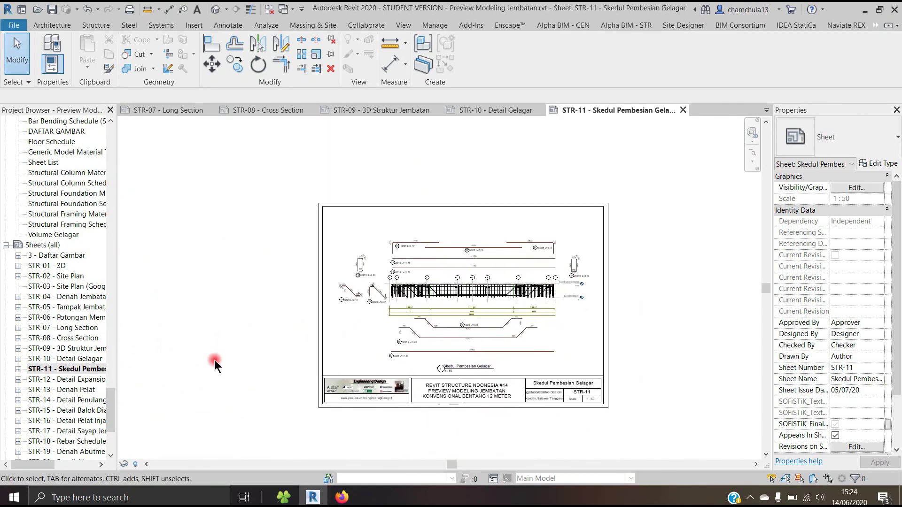
Open STR-12 - Detail Expansion Joint, zoom over the elastomer details, and re-centre the sheet
{"action": "double_click", "coordinate": [75, 380]}
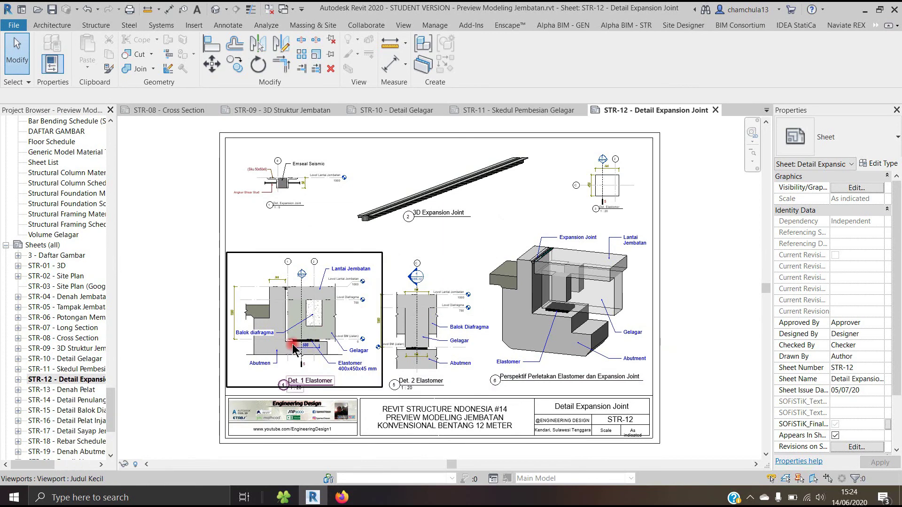
{"action": "scroll", "coordinate": [293, 349], "scroll_direction": "up", "scroll_amount": 2}
{"action": "scroll", "coordinate": [289, 349], "scroll_direction": "up", "scroll_amount": 1}
{"action": "scroll", "coordinate": [285, 350], "scroll_direction": "up", "scroll_amount": 1}
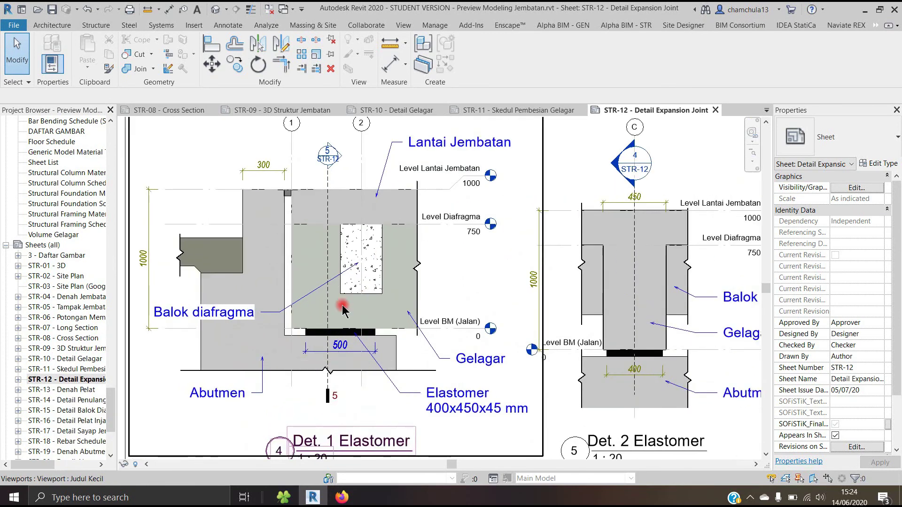
{"action": "scroll", "coordinate": [467, 284], "scroll_direction": "down", "scroll_amount": 1}
{"action": "scroll", "coordinate": [468, 284], "scroll_direction": "down", "scroll_amount": 2}
{"action": "scroll", "coordinate": [468, 284], "scroll_direction": "down", "scroll_amount": 2}
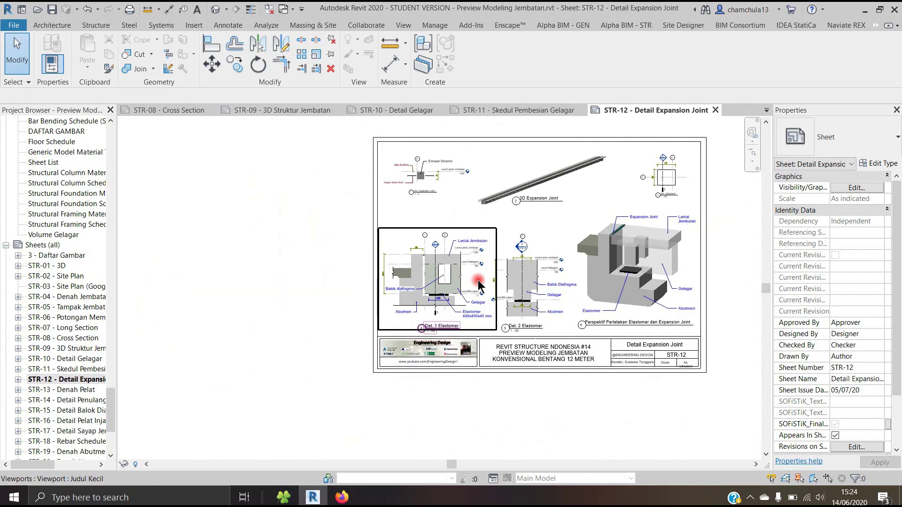
{"action": "middle_click_drag", "start_coordinate": [582, 285], "coordinate": [520, 282]}
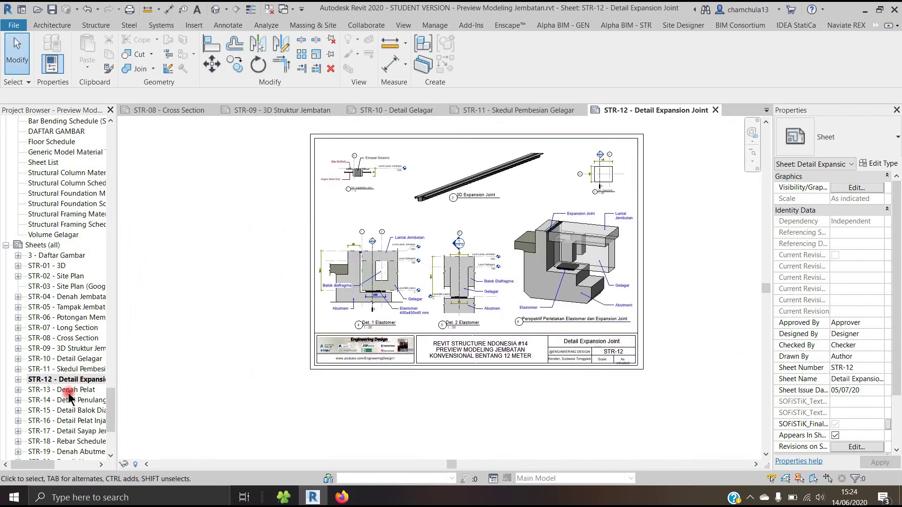
{"action": "double_click", "coordinate": [59, 390]}
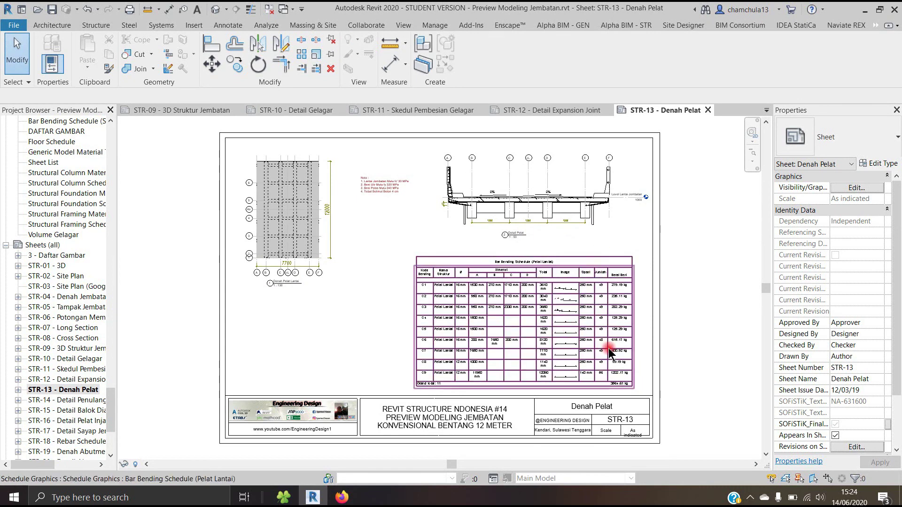
{"action": "scroll", "coordinate": [596, 386], "scroll_direction": "up", "scroll_amount": 2}
{"action": "scroll", "coordinate": [497, 384], "scroll_direction": "up", "scroll_amount": 2}
{"action": "scroll", "coordinate": [497, 381], "scroll_direction": "up", "scroll_amount": 1}
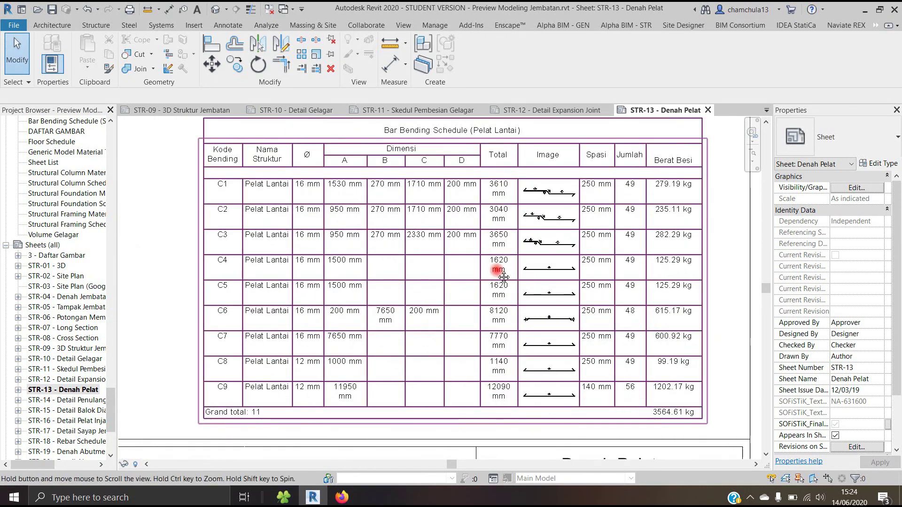
{"action": "scroll", "coordinate": [528, 304], "scroll_direction": "up", "scroll_amount": 1}
{"action": "scroll", "coordinate": [604, 347], "scroll_direction": "down", "scroll_amount": 2}
{"action": "scroll", "coordinate": [603, 341], "scroll_direction": "down", "scroll_amount": 1}
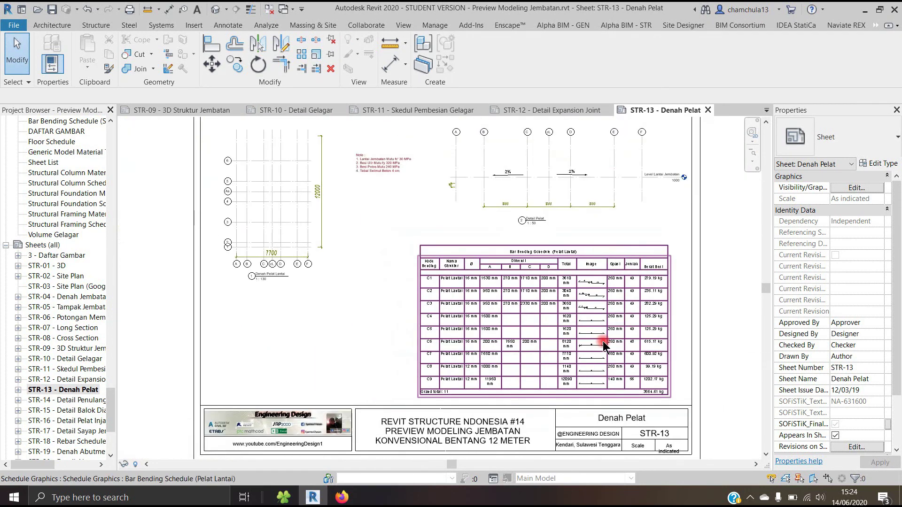
{"action": "scroll", "coordinate": [603, 341], "scroll_direction": "down", "scroll_amount": 1}
{"action": "scroll", "coordinate": [344, 206], "scroll_direction": "up", "scroll_amount": 3}
{"action": "scroll", "coordinate": [394, 242], "scroll_direction": "down", "scroll_amount": 1}
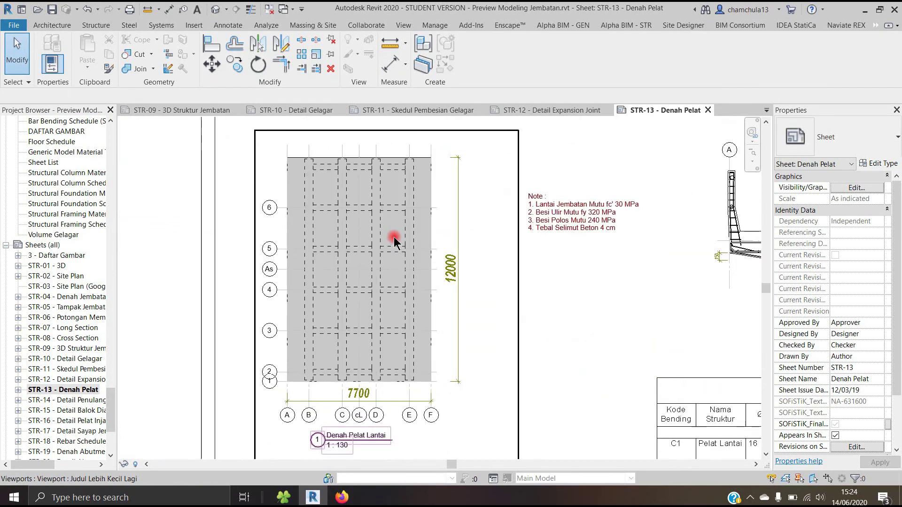
{"action": "scroll", "coordinate": [421, 256], "scroll_direction": "down", "scroll_amount": 1}
{"action": "scroll", "coordinate": [428, 246], "scroll_direction": "down", "scroll_amount": 1}
{"action": "scroll", "coordinate": [427, 247], "scroll_direction": "down", "scroll_amount": 1}
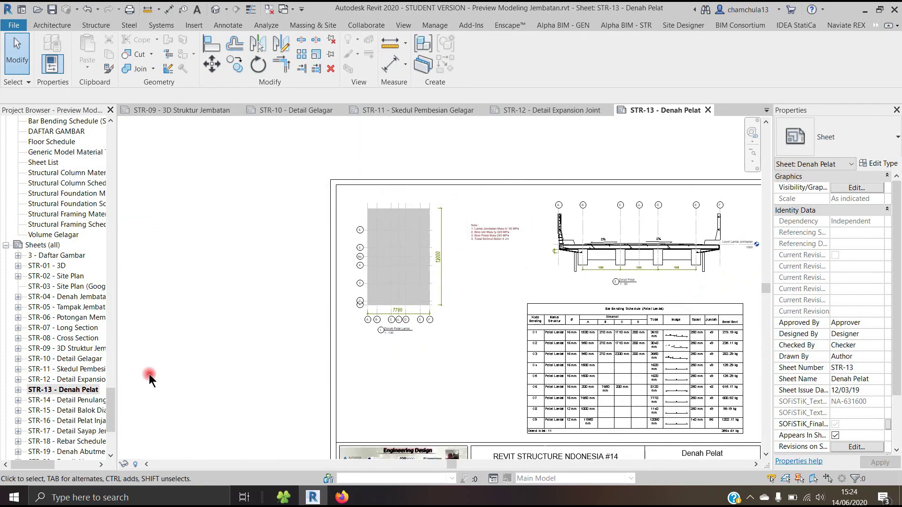
{"action": "scroll", "coordinate": [449, 273], "scroll_direction": "down", "scroll_amount": 1}
{"action": "scroll", "coordinate": [535, 278], "scroll_direction": "down", "scroll_amount": 1}
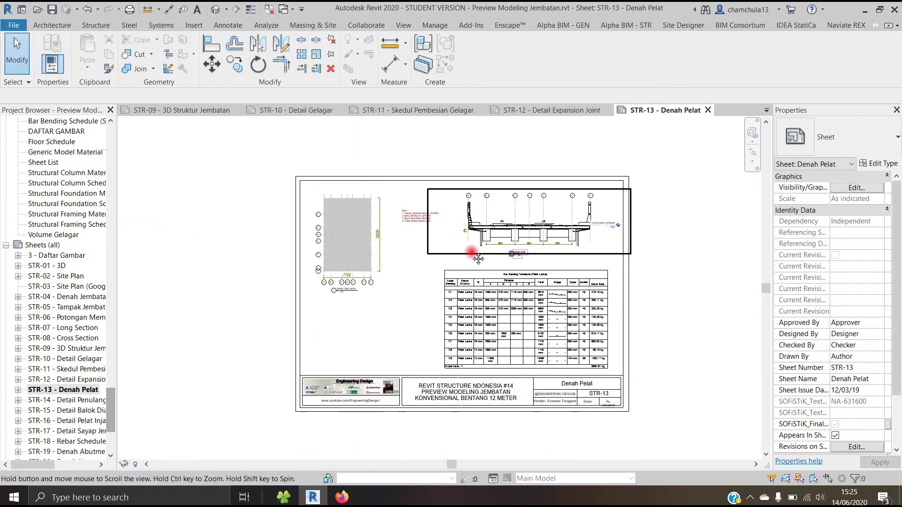
{"action": "scroll", "coordinate": [467, 256], "scroll_direction": "down", "scroll_amount": 1}
{"action": "double_click", "coordinate": [70, 404]}
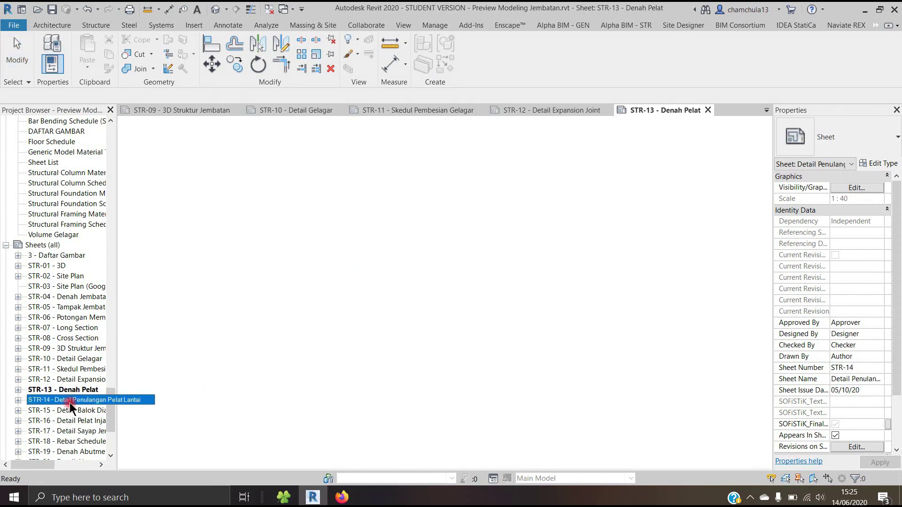
{"action": "scroll", "coordinate": [340, 189], "scroll_direction": "up", "scroll_amount": 2}
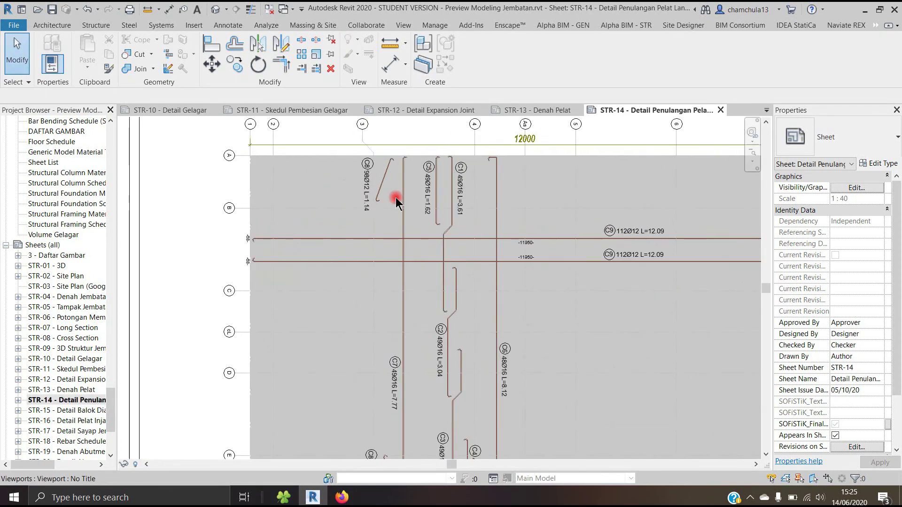
{"action": "scroll", "coordinate": [413, 186], "scroll_direction": "down", "scroll_amount": 2}
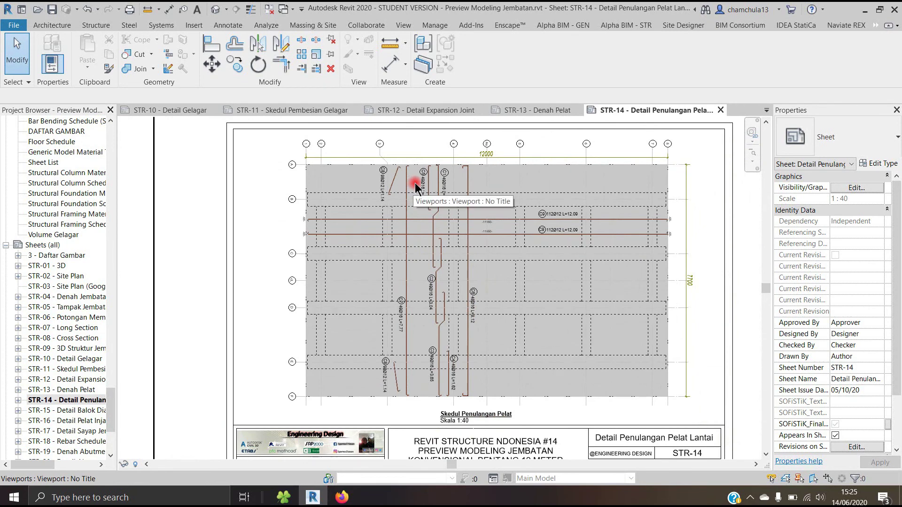
{"action": "scroll", "coordinate": [498, 423], "scroll_direction": "up", "scroll_amount": 3}
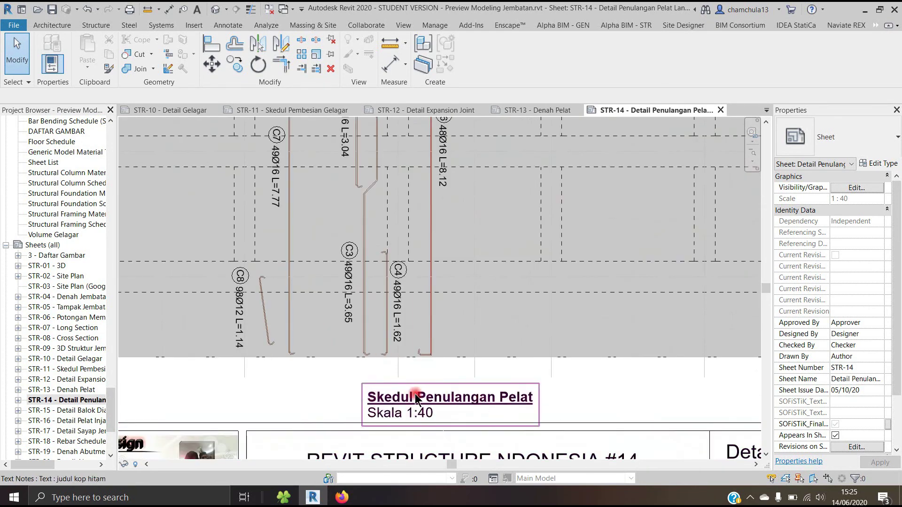
{"action": "scroll", "coordinate": [416, 392], "scroll_direction": "down", "scroll_amount": 2}
{"action": "scroll", "coordinate": [430, 186], "scroll_direction": "up", "scroll_amount": 2}
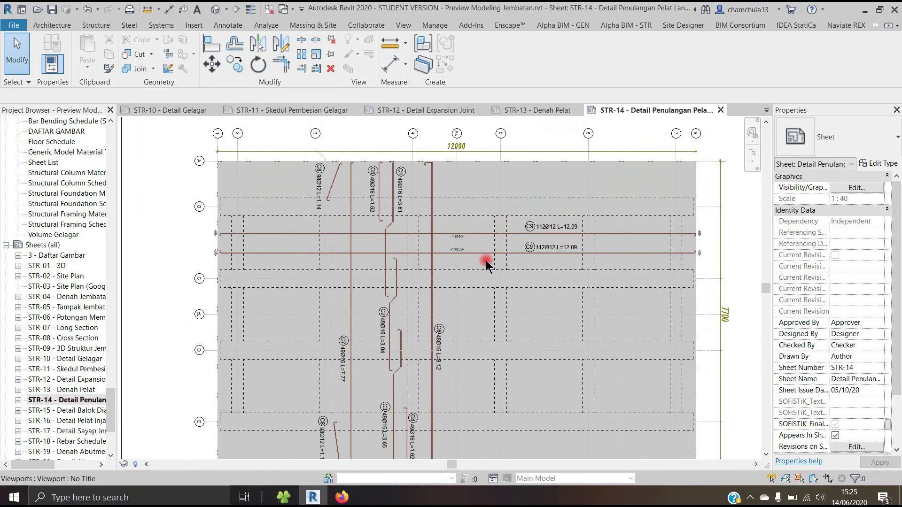
{"action": "scroll", "coordinate": [558, 231], "scroll_direction": "up", "scroll_amount": 3}
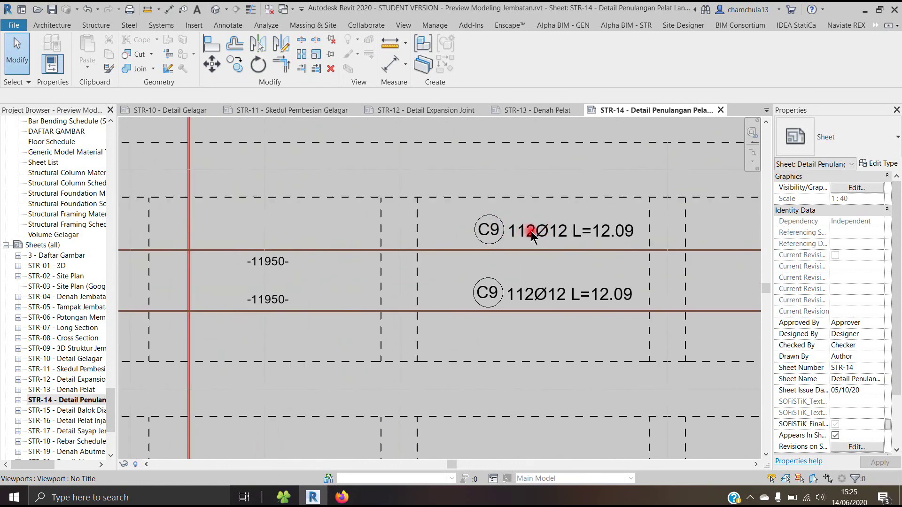
{"action": "scroll", "coordinate": [548, 237], "scroll_direction": "down", "scroll_amount": 1}
{"action": "scroll", "coordinate": [548, 236], "scroll_direction": "down", "scroll_amount": 1}
{"action": "scroll", "coordinate": [548, 237], "scroll_direction": "down", "scroll_amount": 1}
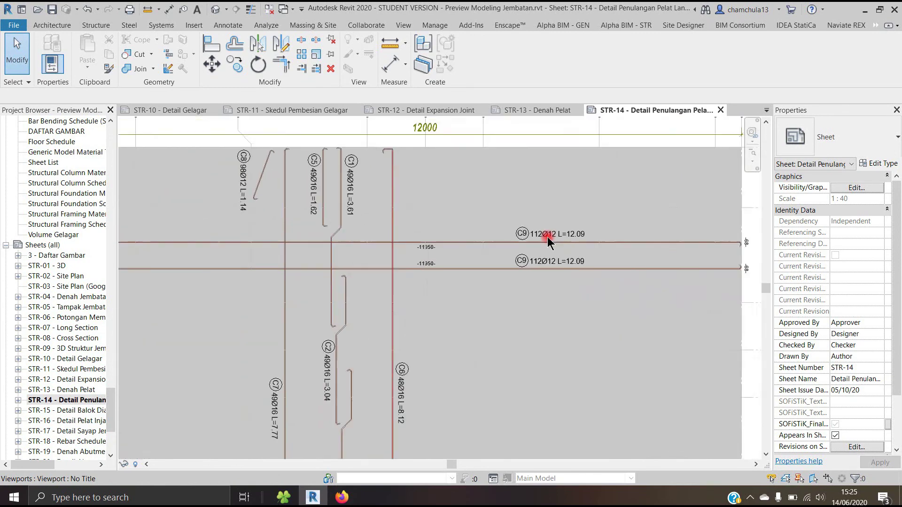
{"action": "scroll", "coordinate": [548, 237], "scroll_direction": "down", "scroll_amount": 1}
{"action": "scroll", "coordinate": [419, 192], "scroll_direction": "up", "scroll_amount": 1}
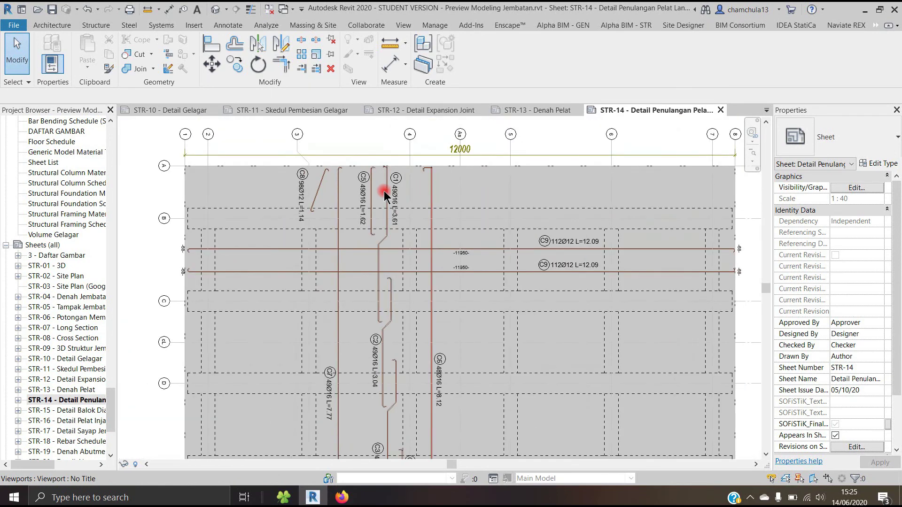
{"action": "scroll", "coordinate": [420, 190], "scroll_direction": "up", "scroll_amount": 1}
{"action": "scroll", "coordinate": [420, 188], "scroll_direction": "up", "scroll_amount": 1}
{"action": "scroll", "coordinate": [419, 185], "scroll_direction": "up", "scroll_amount": 1}
{"action": "scroll", "coordinate": [420, 185], "scroll_direction": "down", "scroll_amount": 2}
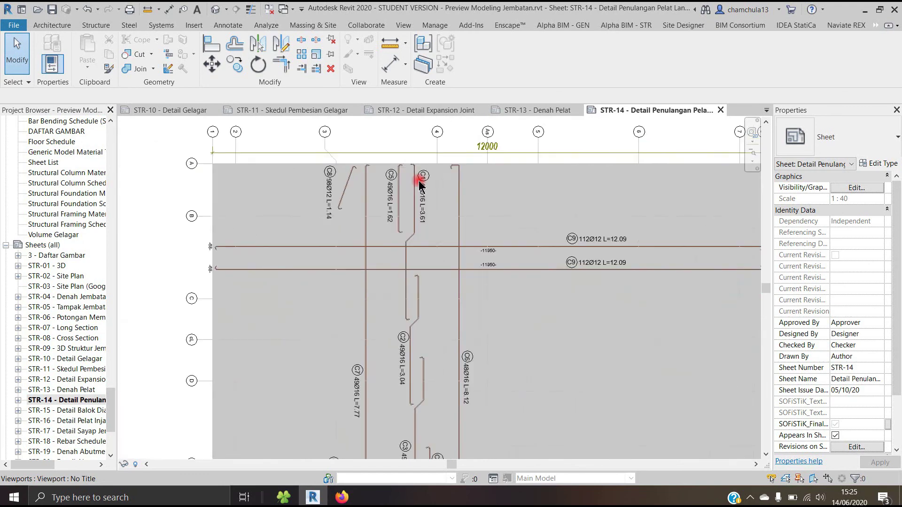
{"action": "scroll", "coordinate": [420, 185], "scroll_direction": "down", "scroll_amount": 2}
{"action": "scroll", "coordinate": [378, 392], "scroll_direction": "up", "scroll_amount": 2}
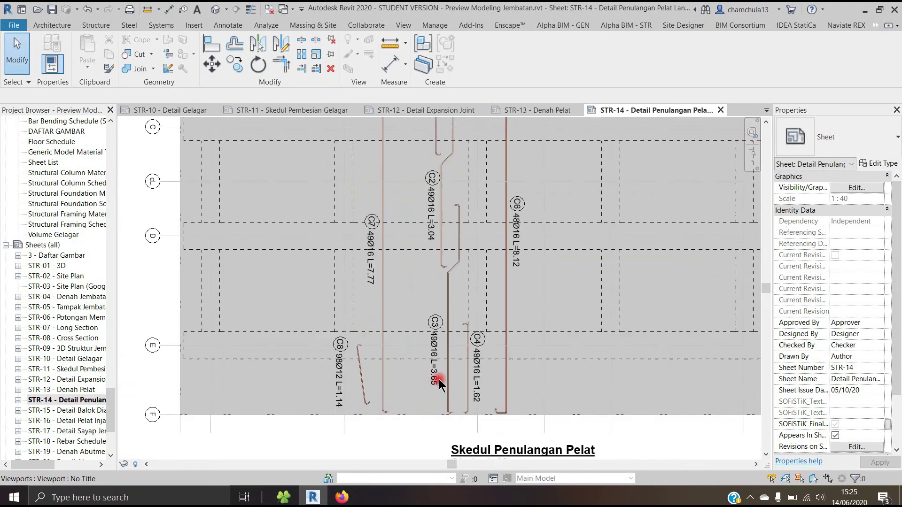
{"action": "scroll", "coordinate": [439, 376], "scroll_direction": "up", "scroll_amount": 3}
{"action": "scroll", "coordinate": [441, 376], "scroll_direction": "up", "scroll_amount": 2}
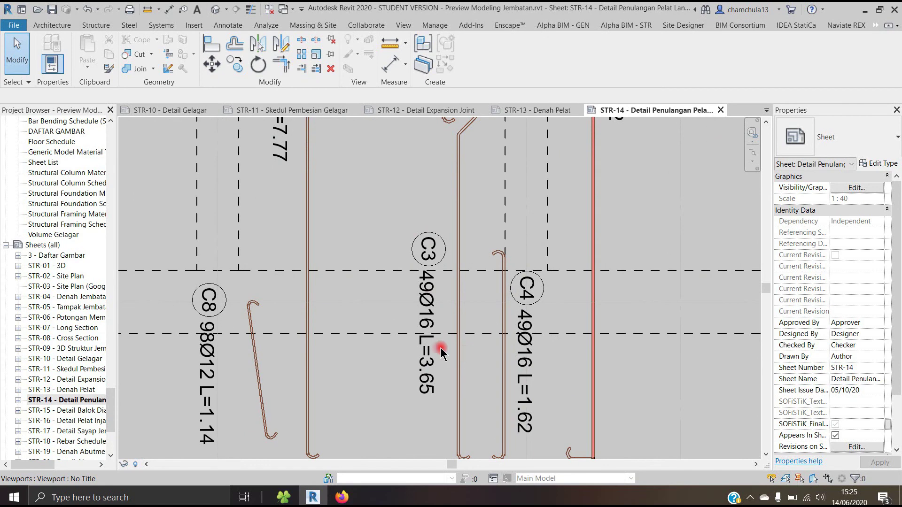
{"action": "scroll", "coordinate": [420, 345], "scroll_direction": "down", "scroll_amount": 3}
{"action": "scroll", "coordinate": [421, 348], "scroll_direction": "down", "scroll_amount": 2}
{"action": "scroll", "coordinate": [420, 348], "scroll_direction": "down", "scroll_amount": 2}
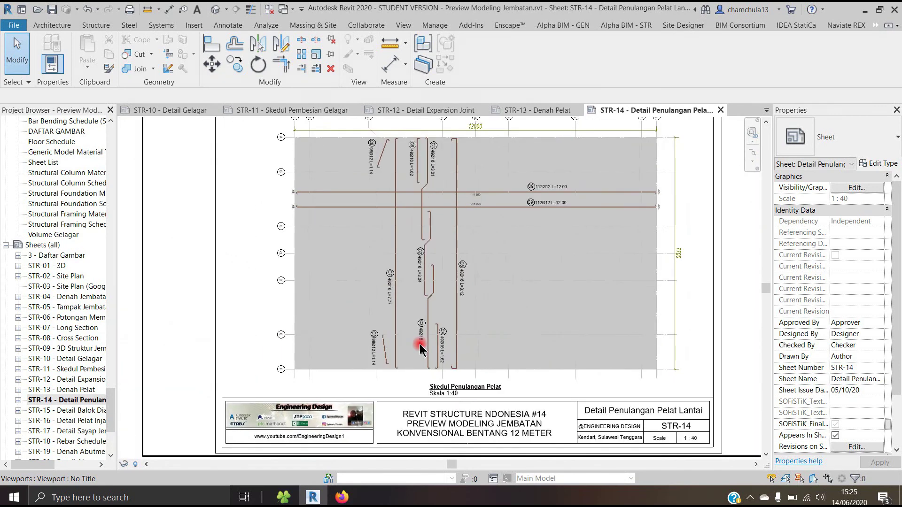
{"action": "scroll", "coordinate": [420, 346], "scroll_direction": "down", "scroll_amount": 2}
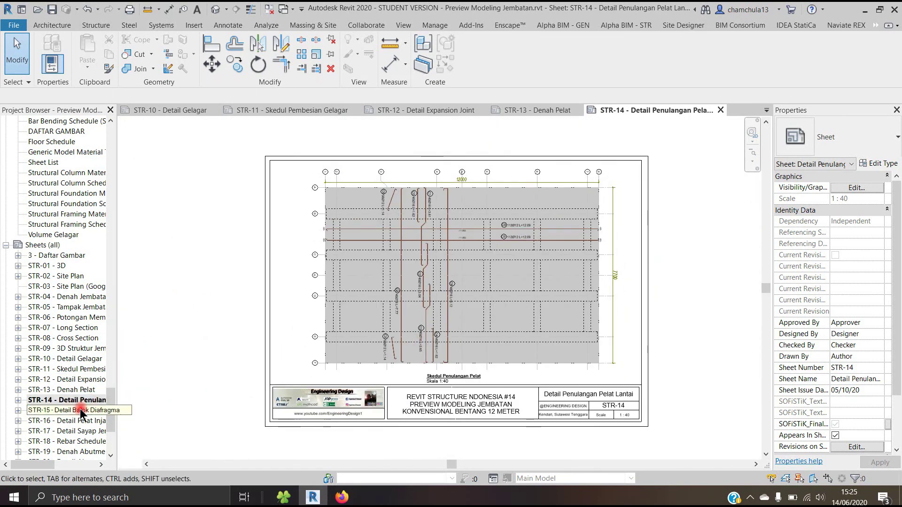
Open sheet STR-15 Detail Balok Diafragma and zoom over its diaphragm plan
{"action": "key", "text": "Return"}
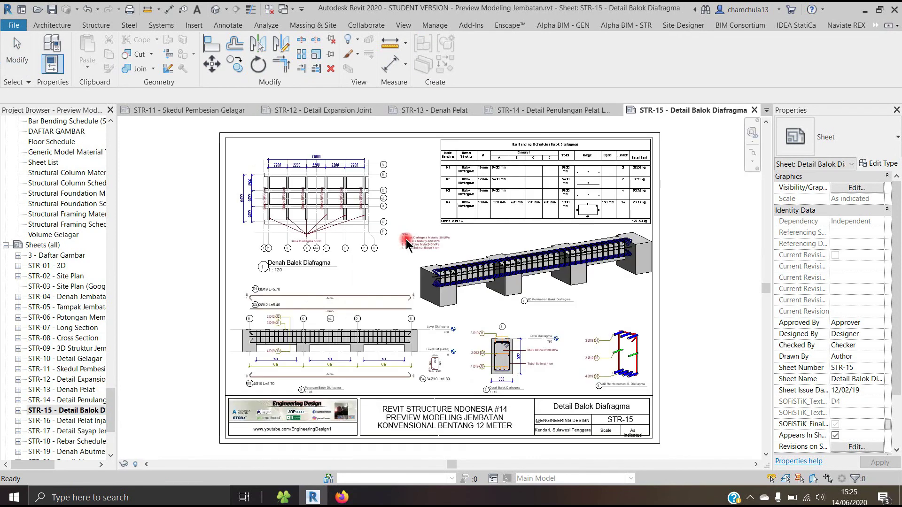
{"action": "scroll", "coordinate": [284, 181], "scroll_direction": "up", "scroll_amount": 3}
{"action": "scroll", "coordinate": [283, 177], "scroll_direction": "up", "scroll_amount": 3}
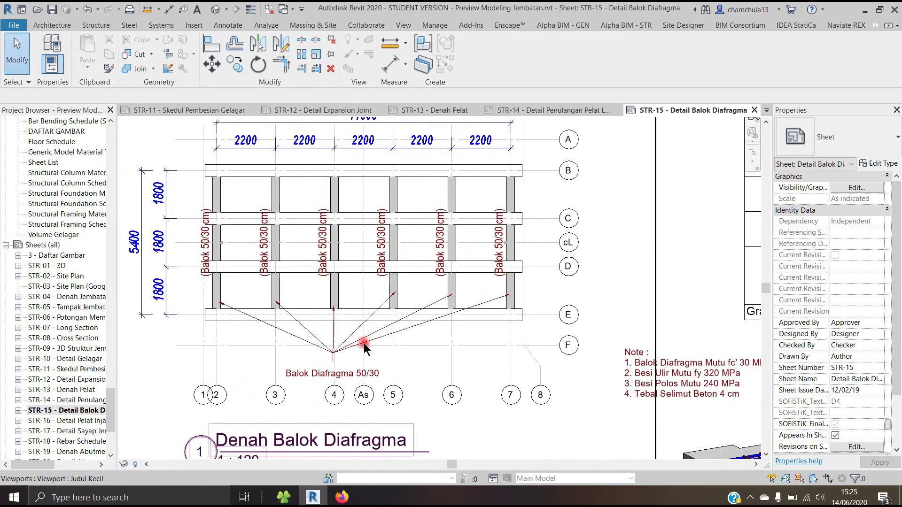
{"action": "scroll", "coordinate": [274, 246], "scroll_direction": "down", "scroll_amount": 2}
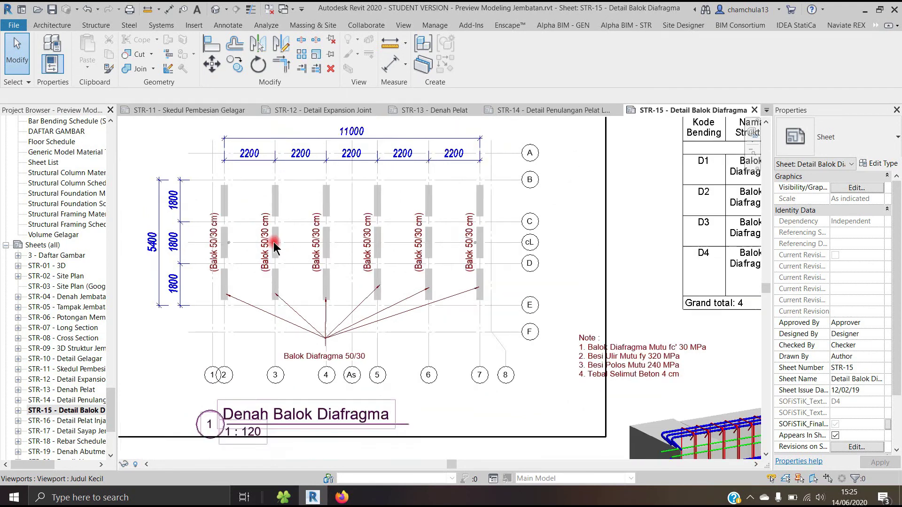
{"action": "scroll", "coordinate": [279, 244], "scroll_direction": "down", "scroll_amount": 2}
{"action": "scroll", "coordinate": [282, 244], "scroll_direction": "down", "scroll_amount": 1}
Centre and zoom into the Bar Bending Schedule on STR-15
{"action": "middle_click_drag", "start_coordinate": [582, 263], "coordinate": [510, 272]}
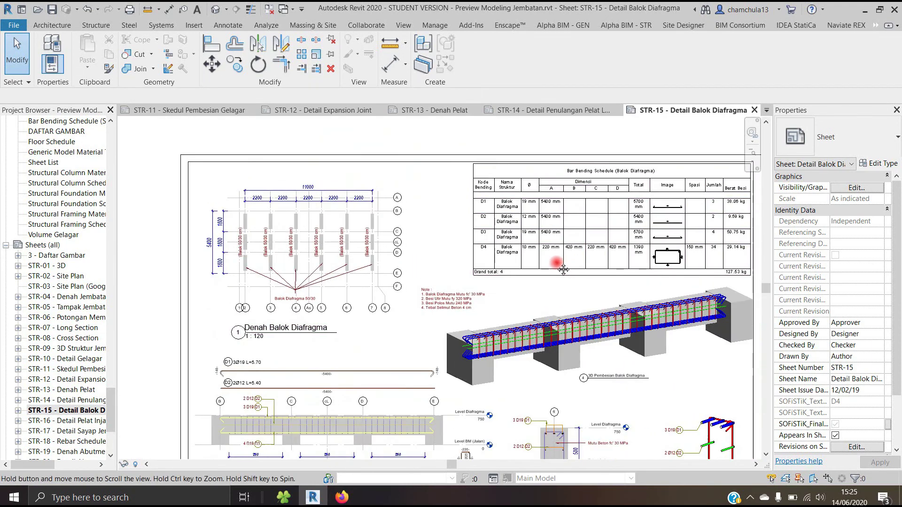
{"action": "scroll", "coordinate": [606, 238], "scroll_direction": "up", "scroll_amount": 2}
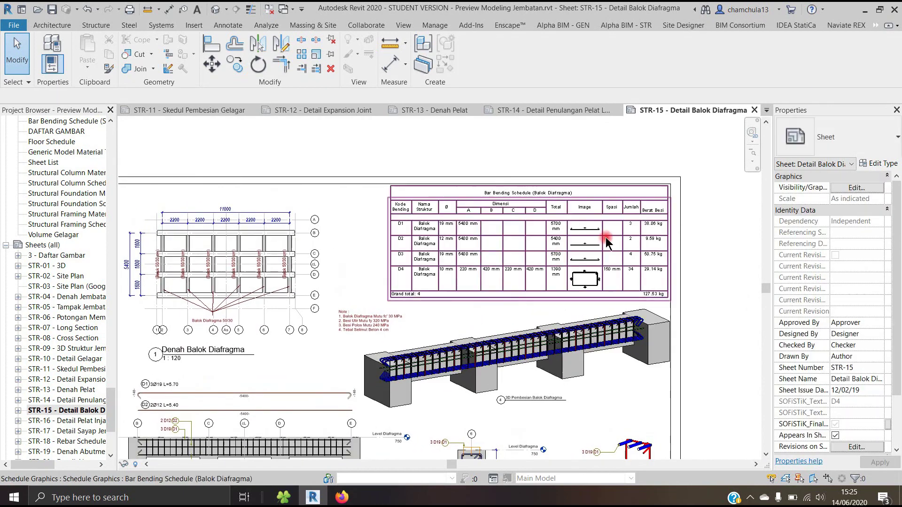
{"action": "scroll", "coordinate": [616, 232], "scroll_direction": "up", "scroll_amount": 1}
{"action": "scroll", "coordinate": [615, 233], "scroll_direction": "up", "scroll_amount": 1}
{"action": "scroll", "coordinate": [616, 232], "scroll_direction": "up", "scroll_amount": 1}
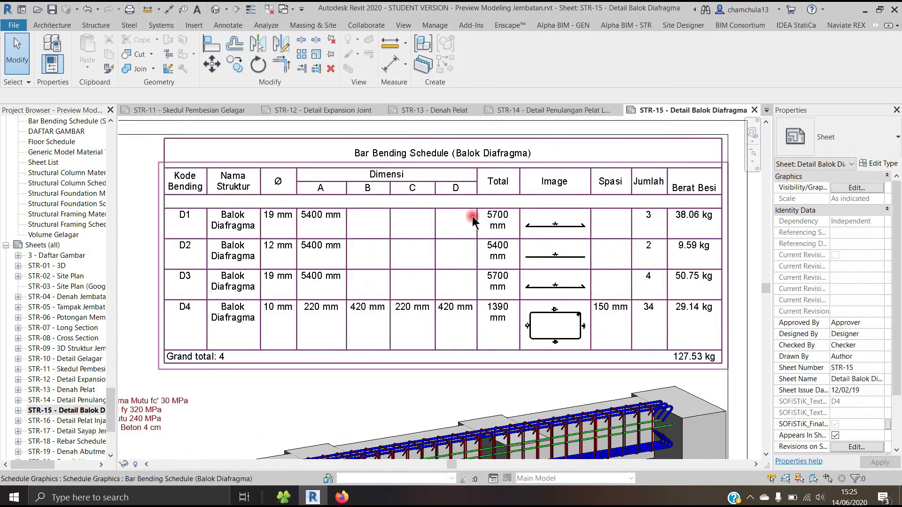
{"action": "scroll", "coordinate": [399, 172], "scroll_direction": "down", "scroll_amount": 1}
{"action": "scroll", "coordinate": [399, 172], "scroll_direction": "down", "scroll_amount": 1}
{"action": "scroll", "coordinate": [399, 171], "scroll_direction": "down", "scroll_amount": 1}
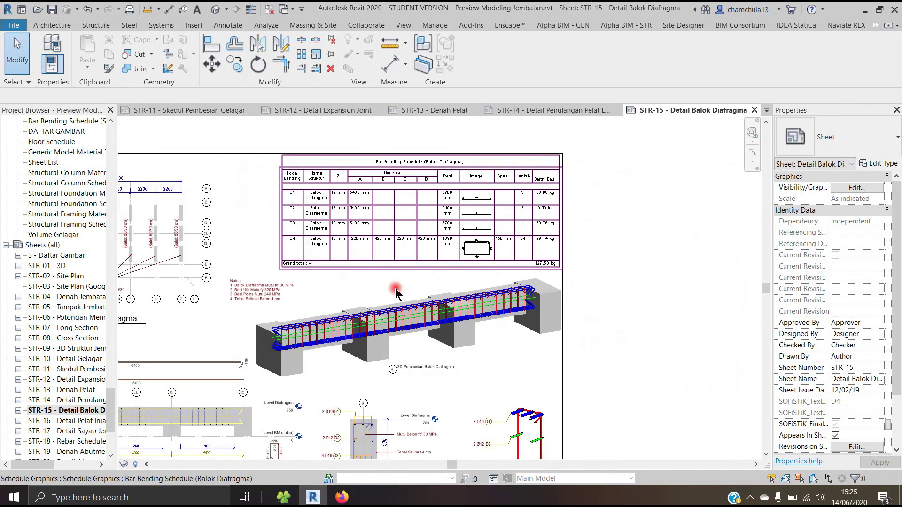
Centre the 3D rebar view and zoom in to inspect it
{"action": "middle_click_drag", "start_coordinate": [441, 319], "coordinate": [512, 217]}
{"action": "scroll", "coordinate": [511, 217], "scroll_direction": "up", "scroll_amount": 1}
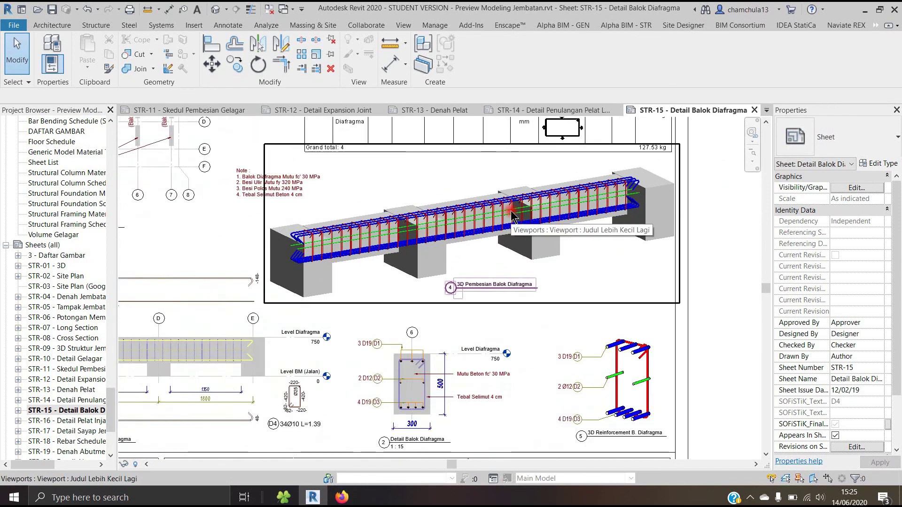
{"action": "scroll", "coordinate": [550, 262], "scroll_direction": "up", "scroll_amount": 1}
{"action": "scroll", "coordinate": [455, 170], "scroll_direction": "up", "scroll_amount": 1}
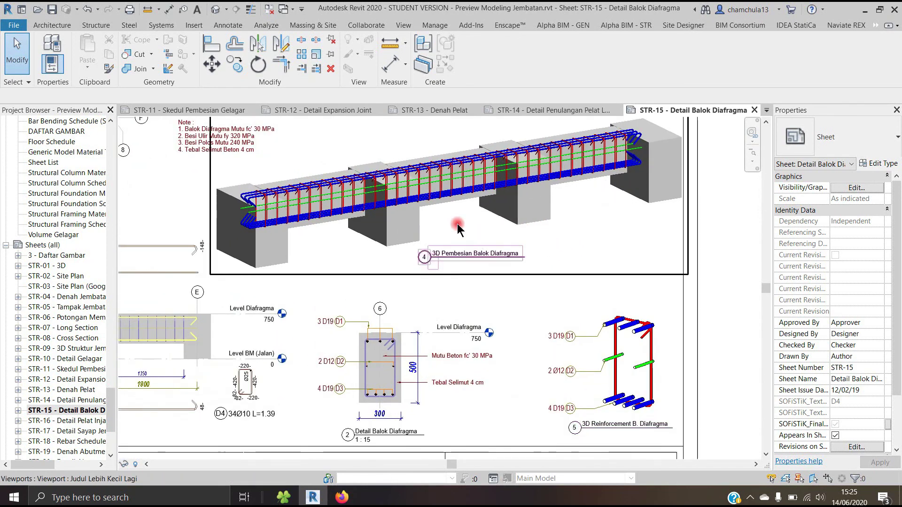
{"action": "scroll", "coordinate": [594, 244], "scroll_direction": "down", "scroll_amount": 1}
{"action": "scroll", "coordinate": [447, 256], "scroll_direction": "up", "scroll_amount": 1}
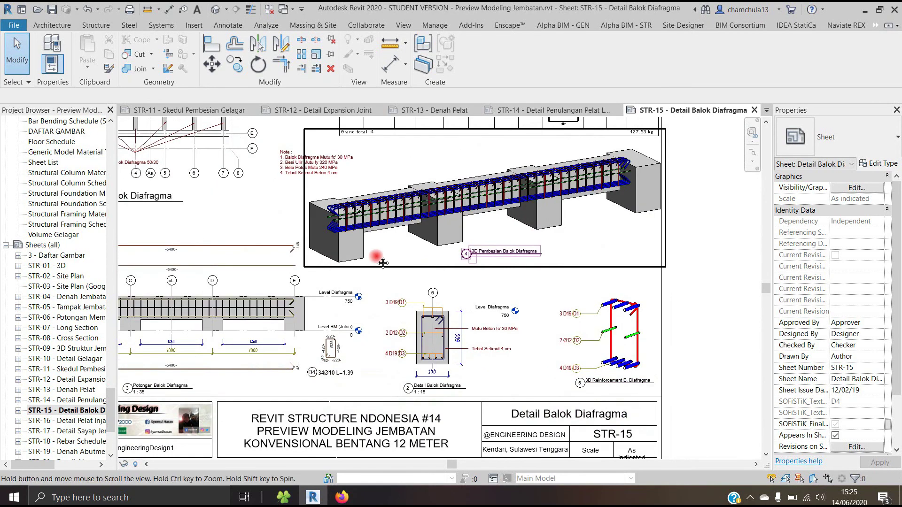
{"action": "scroll", "coordinate": [425, 204], "scroll_direction": "up", "scroll_amount": 1}
{"action": "scroll", "coordinate": [298, 228], "scroll_direction": "up", "scroll_amount": 1}
{"action": "scroll", "coordinate": [247, 287], "scroll_direction": "up", "scroll_amount": 1}
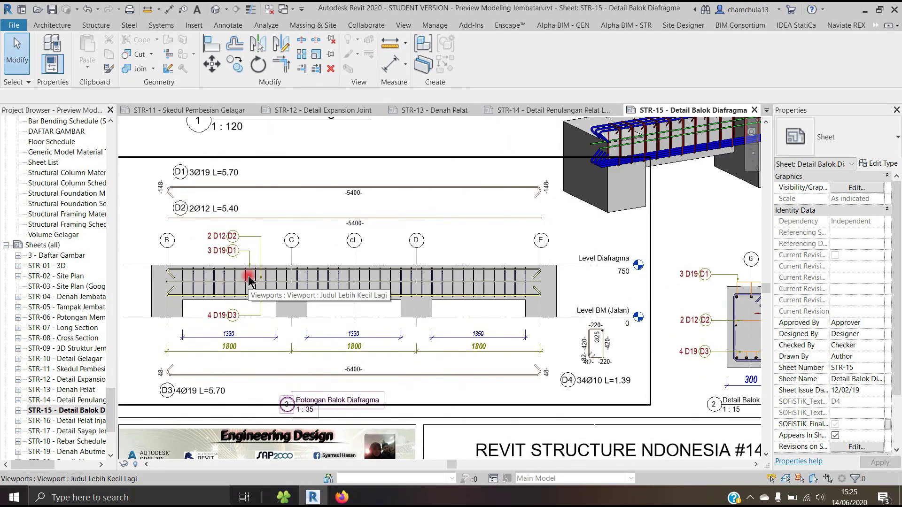
Zoom in and out across the diaphragm beam section details
{"action": "scroll", "coordinate": [249, 281], "scroll_direction": "down", "scroll_amount": 2}
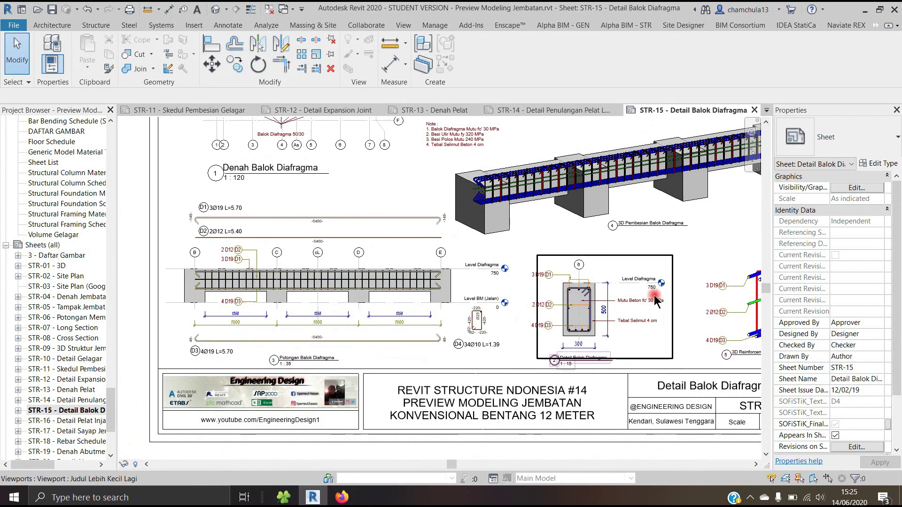
{"action": "scroll", "coordinate": [656, 299], "scroll_direction": "up", "scroll_amount": 2}
{"action": "scroll", "coordinate": [656, 300], "scroll_direction": "up", "scroll_amount": 1}
{"action": "scroll", "coordinate": [655, 299], "scroll_direction": "up", "scroll_amount": 1}
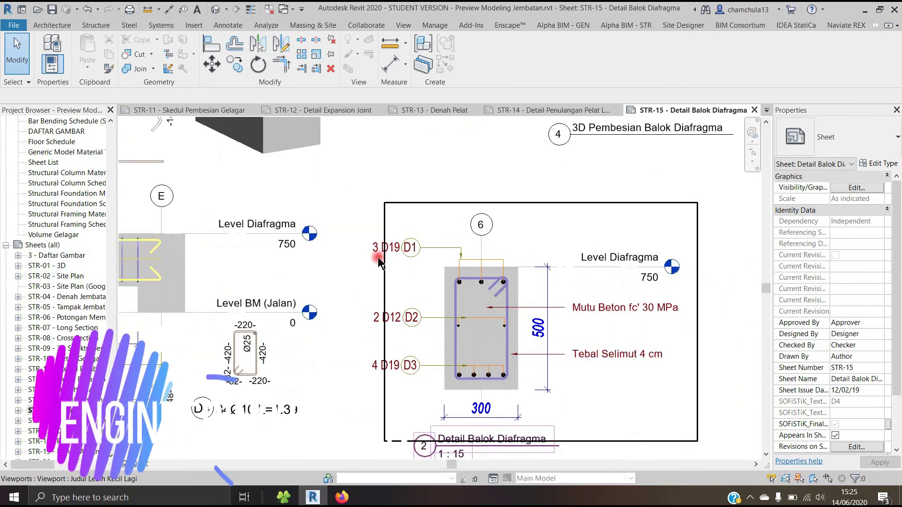
{"action": "scroll", "coordinate": [298, 276], "scroll_direction": "down", "scroll_amount": 1}
{"action": "scroll", "coordinate": [298, 276], "scroll_direction": "down", "scroll_amount": 2}
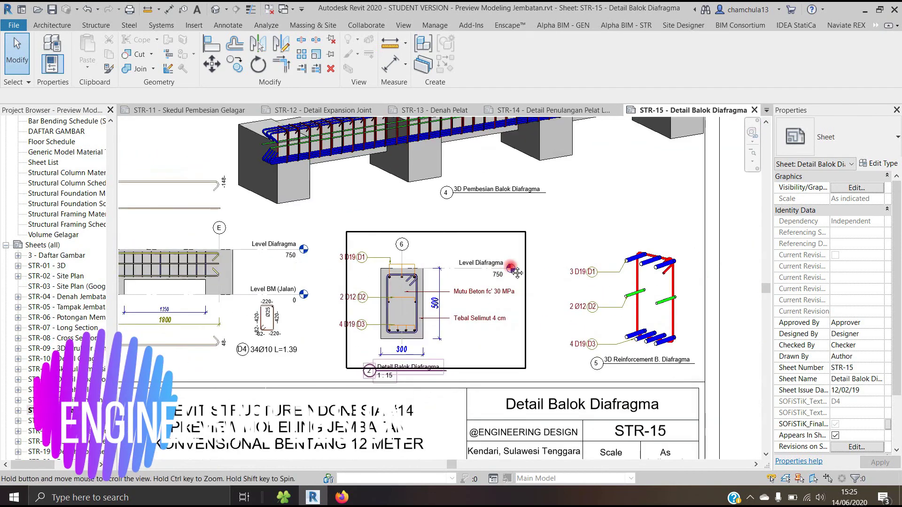
{"action": "scroll", "coordinate": [513, 262], "scroll_direction": "up", "scroll_amount": 1}
{"action": "scroll", "coordinate": [504, 276], "scroll_direction": "down", "scroll_amount": 1}
{"action": "scroll", "coordinate": [504, 276], "scroll_direction": "down", "scroll_amount": 2}
{"action": "scroll", "coordinate": [503, 268], "scroll_direction": "down", "scroll_amount": 1}
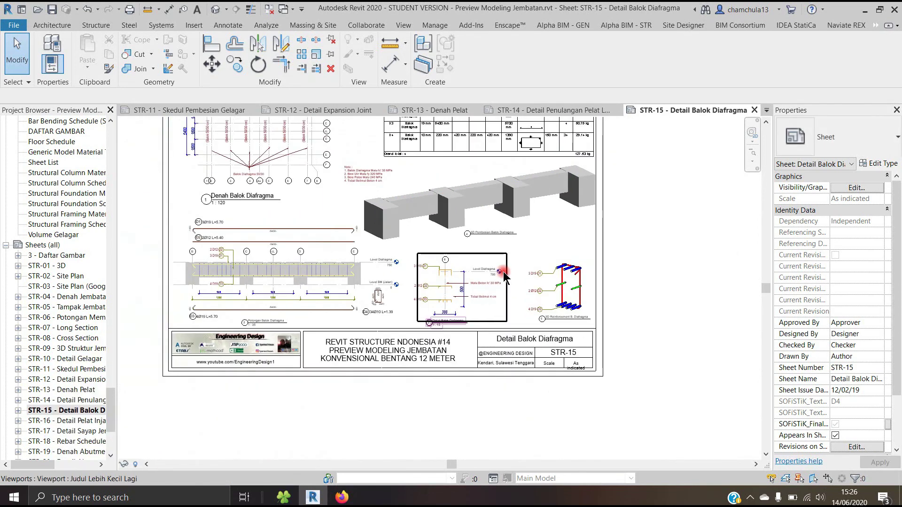
{"action": "scroll", "coordinate": [498, 259], "scroll_direction": "down", "scroll_amount": 1}
Recentre and zoom out to show the whole STR-15 sheet
{"action": "mouse_move", "coordinate": [489, 211]}
{"action": "middle_mouse_down"}
{"action": "mouse_move", "coordinate": [497, 254]}
{"action": "mouse_move", "coordinate": [488, 289]}
{"action": "middle_mouse_up"}
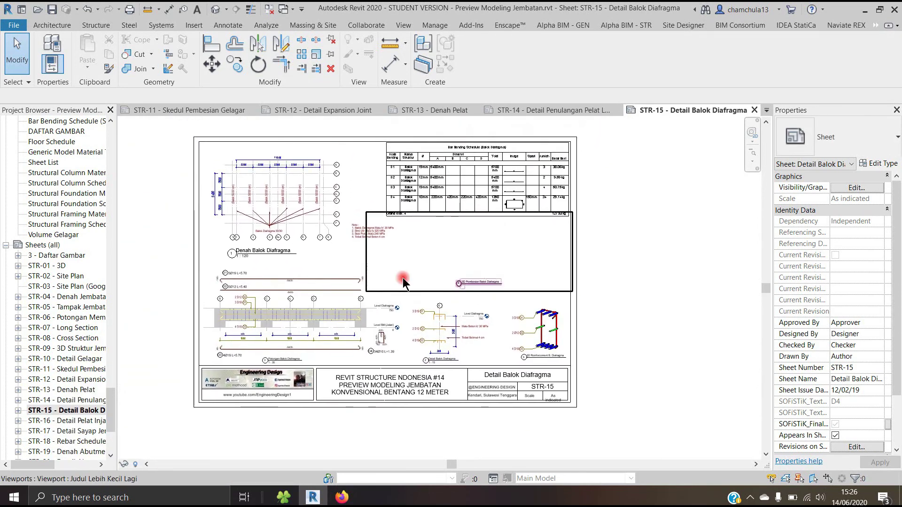
{"action": "scroll", "coordinate": [66, 348], "scroll_direction": "down", "scroll_amount": 2}
{"action": "scroll", "coordinate": [65, 348], "scroll_direction": "down", "scroll_amount": 3}
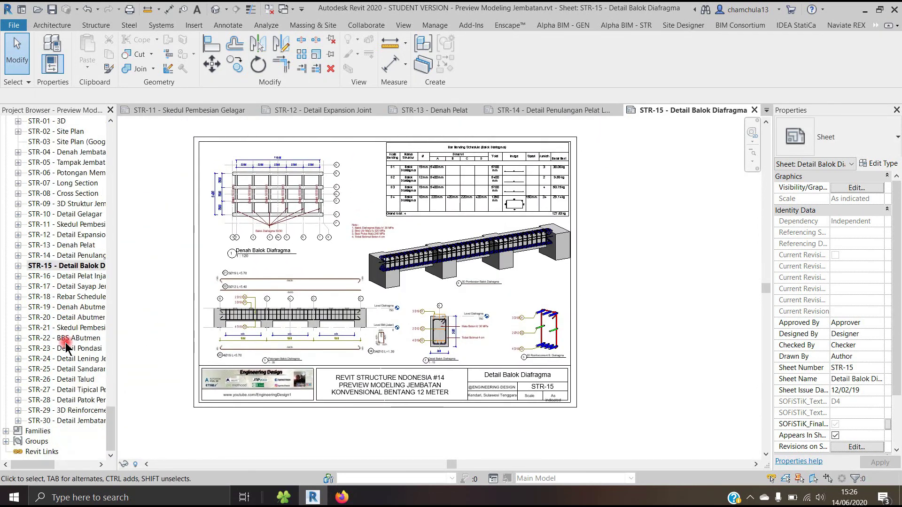
{"action": "double_click", "coordinate": [73, 278]}
{"action": "left_click", "coordinate": [407, 253]}
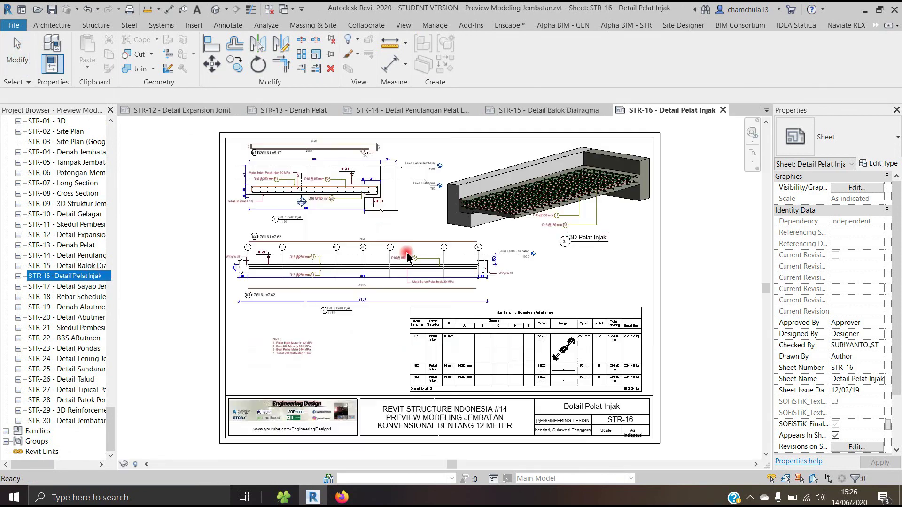
{"action": "left_click", "coordinate": [294, 163]}
{"action": "left_click", "coordinate": [519, 155]}
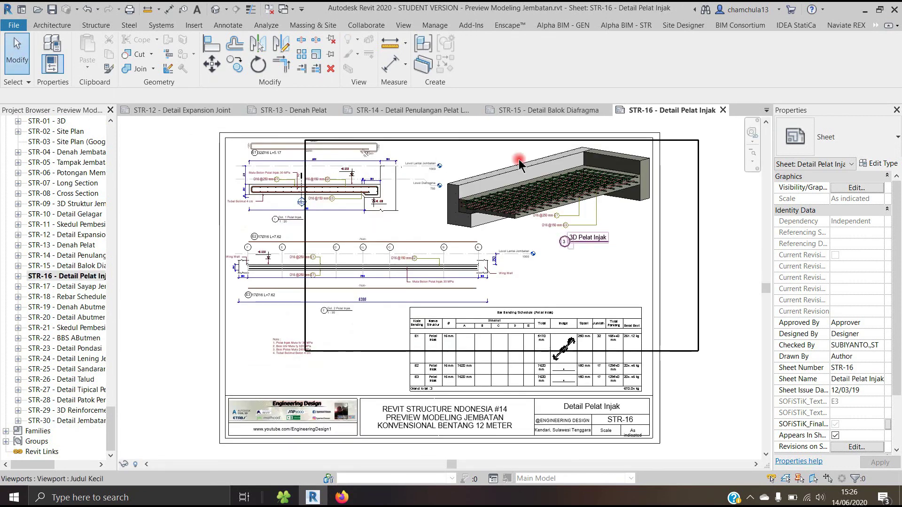
{"action": "scroll", "coordinate": [541, 157], "scroll_direction": "up", "scroll_amount": 2}
{"action": "scroll", "coordinate": [644, 172], "scroll_direction": "up", "scroll_amount": 3}
{"action": "scroll", "coordinate": [645, 172], "scroll_direction": "up", "scroll_amount": 2}
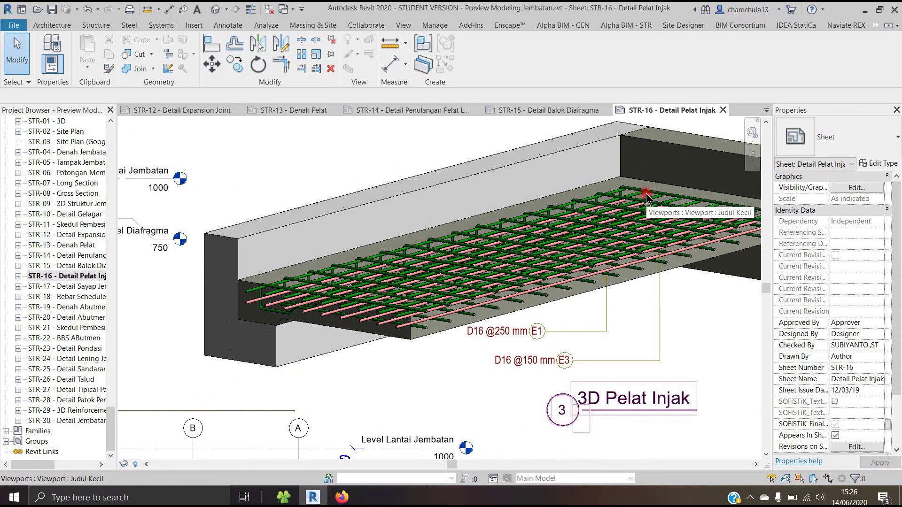
{"action": "scroll", "coordinate": [647, 198], "scroll_direction": "down", "scroll_amount": 3}
{"action": "scroll", "coordinate": [646, 198], "scroll_direction": "down", "scroll_amount": 1}
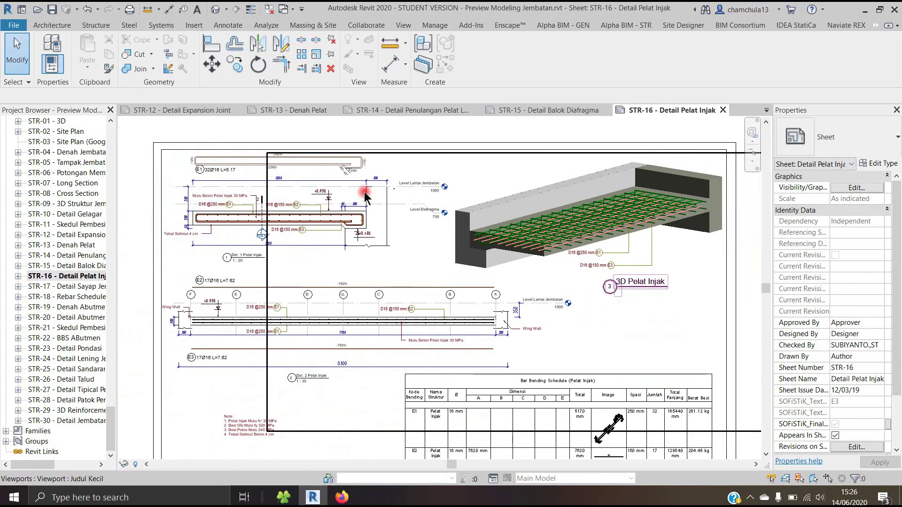
{"action": "scroll", "coordinate": [224, 198], "scroll_direction": "up", "scroll_amount": 2}
{"action": "scroll", "coordinate": [224, 197], "scroll_direction": "up", "scroll_amount": 2}
{"action": "scroll", "coordinate": [225, 197], "scroll_direction": "up", "scroll_amount": 2}
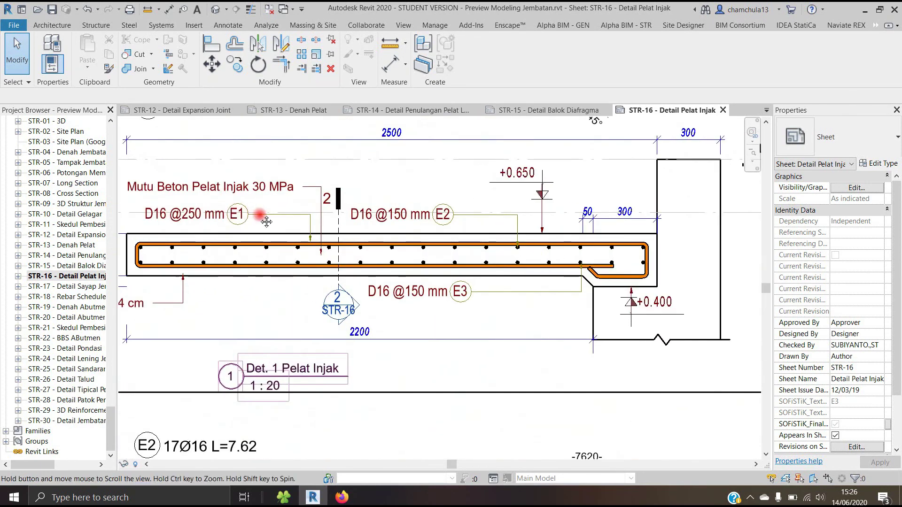
{"action": "middle_click_drag", "start_coordinate": [266, 222], "coordinate": [317, 246]}
{"action": "scroll", "coordinate": [316, 247], "scroll_direction": "down", "scroll_amount": 1}
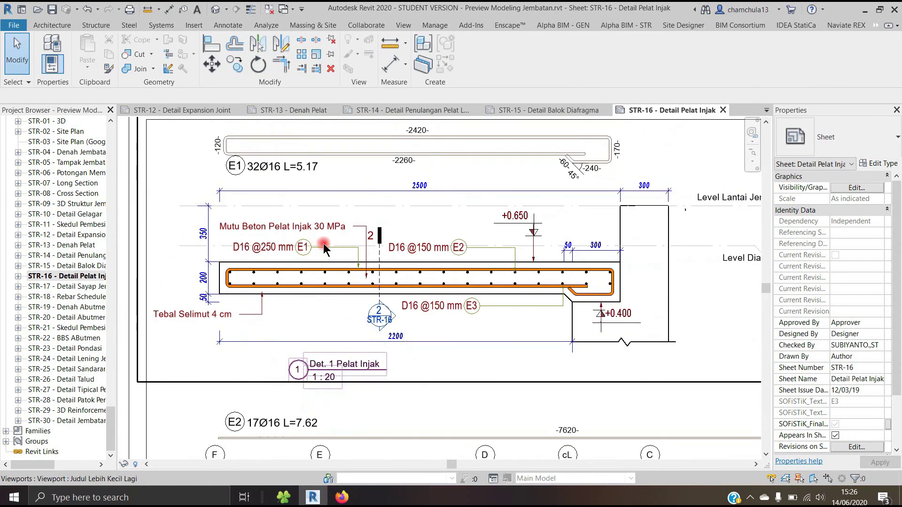
{"action": "scroll", "coordinate": [342, 239], "scroll_direction": "down", "scroll_amount": 1}
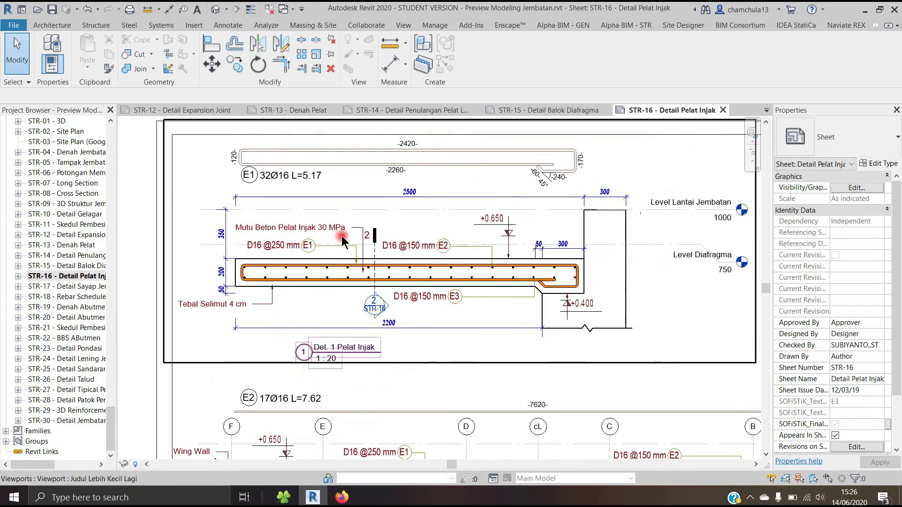
{"action": "scroll", "coordinate": [343, 238], "scroll_direction": "down", "scroll_amount": 2}
{"action": "middle_click_drag", "start_coordinate": [342, 264], "coordinate": [305, 132]}
{"action": "scroll", "coordinate": [295, 269], "scroll_direction": "up", "scroll_amount": 2}
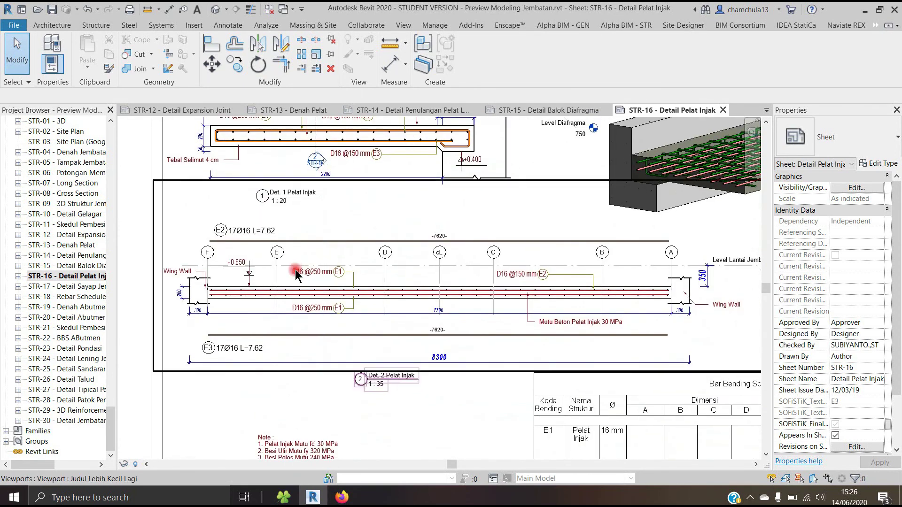
{"action": "scroll", "coordinate": [286, 272], "scroll_direction": "up", "scroll_amount": 2}
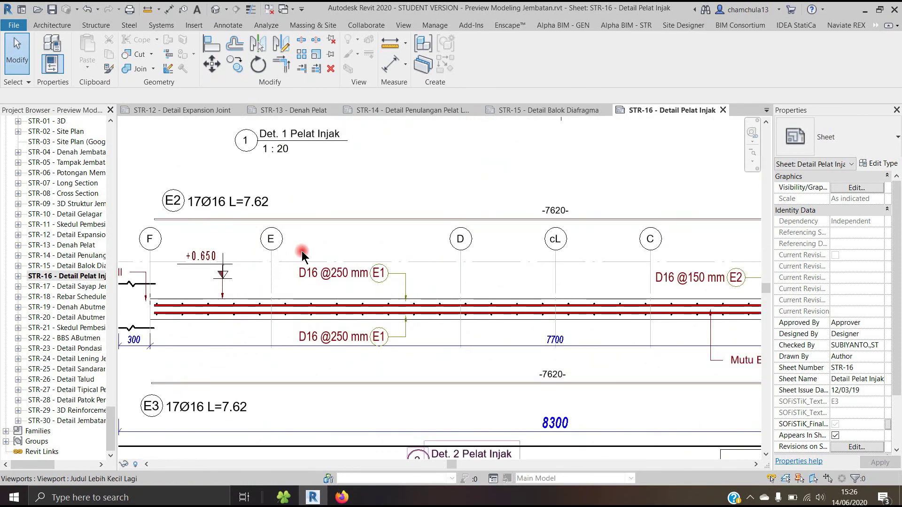
{"action": "scroll", "coordinate": [302, 250], "scroll_direction": "down", "scroll_amount": 1}
{"action": "scroll", "coordinate": [303, 259], "scroll_direction": "down", "scroll_amount": 2}
{"action": "scroll", "coordinate": [431, 327], "scroll_direction": "up", "scroll_amount": 2}
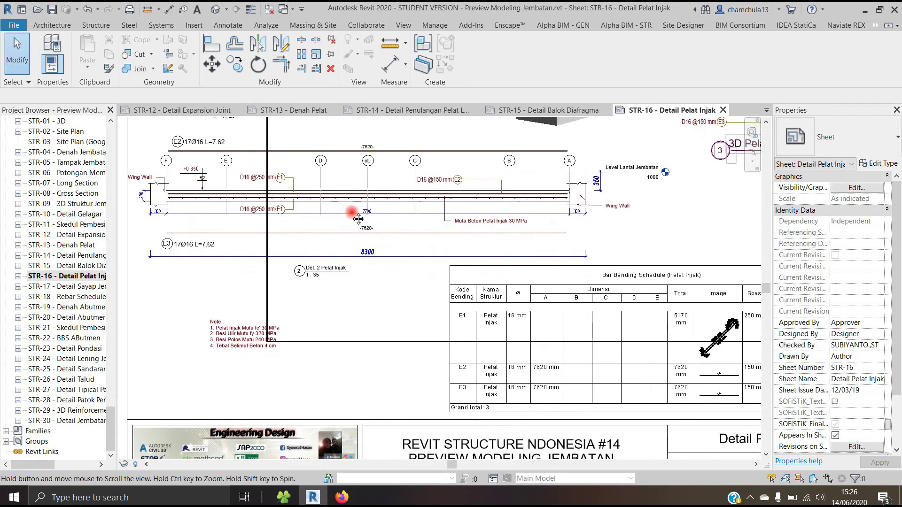
{"action": "left_click", "coordinate": [636, 316]}
{"action": "scroll", "coordinate": [582, 331], "scroll_direction": "down", "scroll_amount": 2}
{"action": "scroll", "coordinate": [583, 331], "scroll_direction": "down", "scroll_amount": 2}
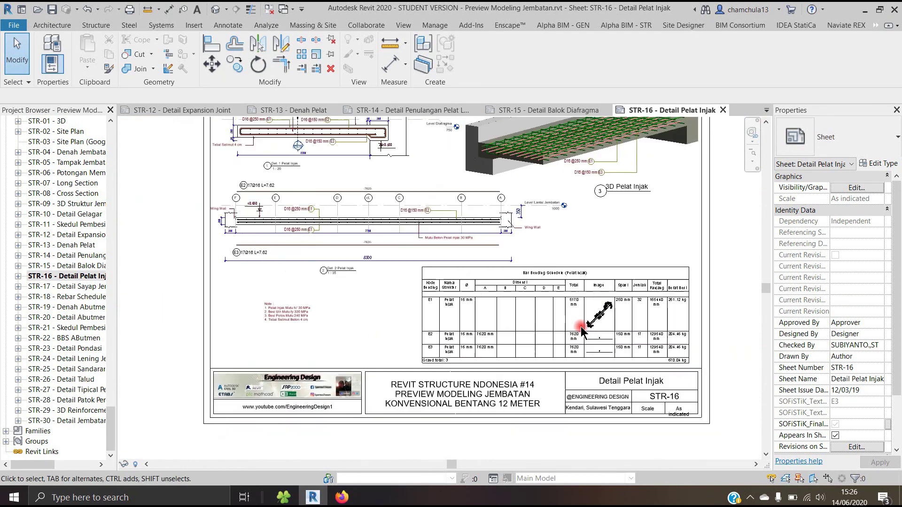
{"action": "scroll", "coordinate": [597, 277], "scroll_direction": "down", "scroll_amount": 2}
{"action": "middle_click_drag", "start_coordinate": [597, 277], "coordinate": [538, 255]}
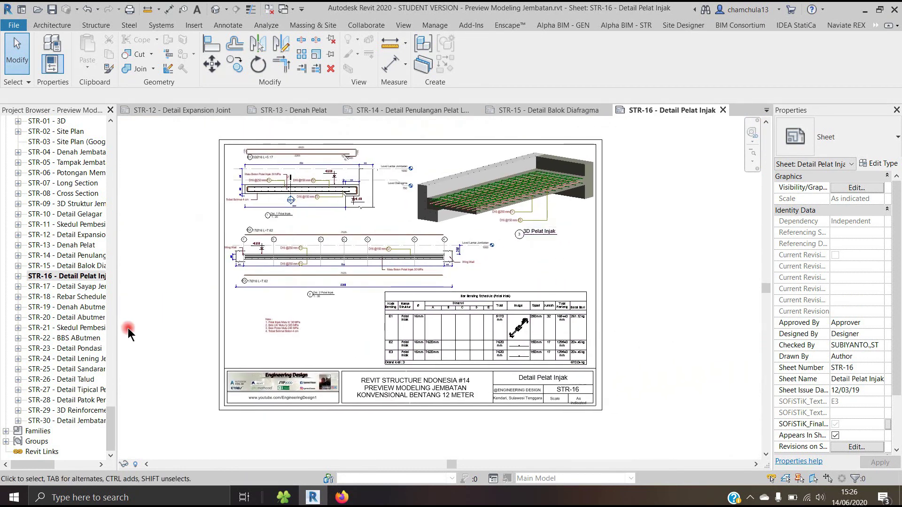
Open sheet STR-17 Detail Sayap Jembatan and zoom through its details
{"action": "double_click", "coordinate": [56, 288]}
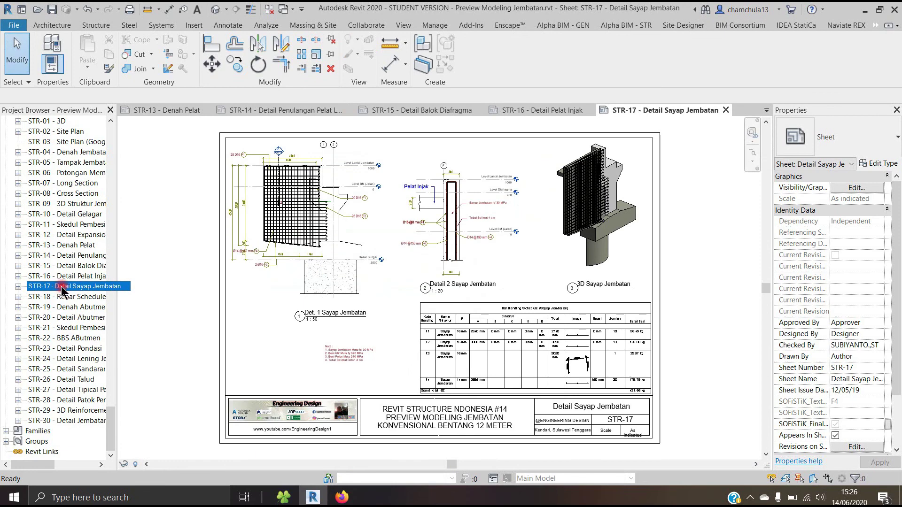
{"action": "scroll", "coordinate": [596, 171], "scroll_direction": "up", "scroll_amount": 2}
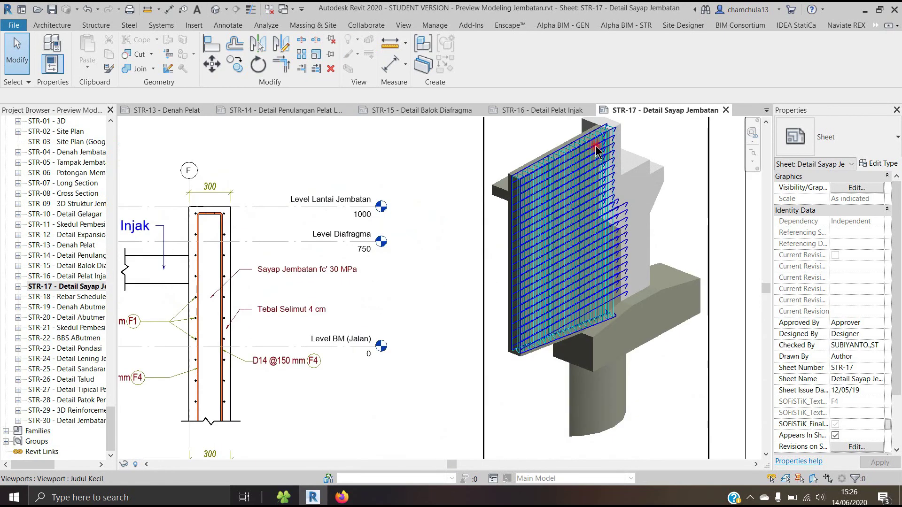
{"action": "scroll", "coordinate": [594, 170], "scroll_direction": "up", "scroll_amount": 1}
{"action": "scroll", "coordinate": [589, 169], "scroll_direction": "up", "scroll_amount": 1}
{"action": "scroll", "coordinate": [582, 177], "scroll_direction": "up", "scroll_amount": 1}
{"action": "scroll", "coordinate": [581, 176], "scroll_direction": "down", "scroll_amount": 1}
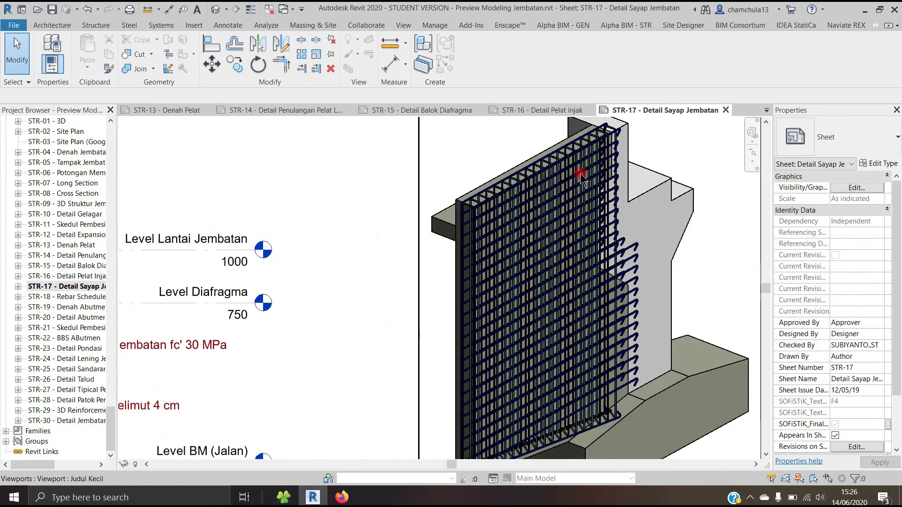
{"action": "scroll", "coordinate": [581, 177], "scroll_direction": "down", "scroll_amount": 1}
{"action": "scroll", "coordinate": [582, 176], "scroll_direction": "down", "scroll_amount": 1}
{"action": "scroll", "coordinate": [581, 176], "scroll_direction": "down", "scroll_amount": 2}
{"action": "scroll", "coordinate": [582, 176], "scroll_direction": "down", "scroll_amount": 1}
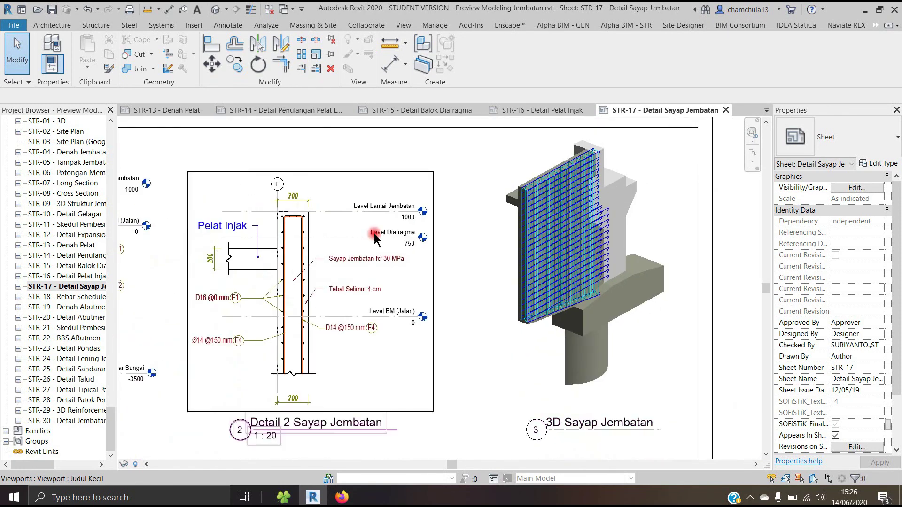
{"action": "scroll", "coordinate": [273, 258], "scroll_direction": "up", "scroll_amount": 2}
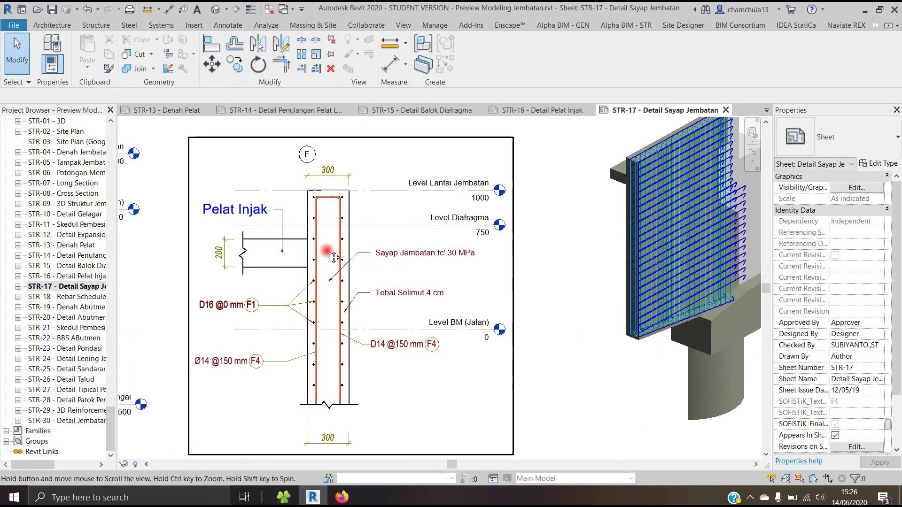
Bring the wing wall section detail into view and zoom in on it
{"action": "middle_click_drag", "start_coordinate": [270, 261], "coordinate": [415, 250]}
{"action": "scroll", "coordinate": [519, 243], "scroll_direction": "down", "scroll_amount": 2}
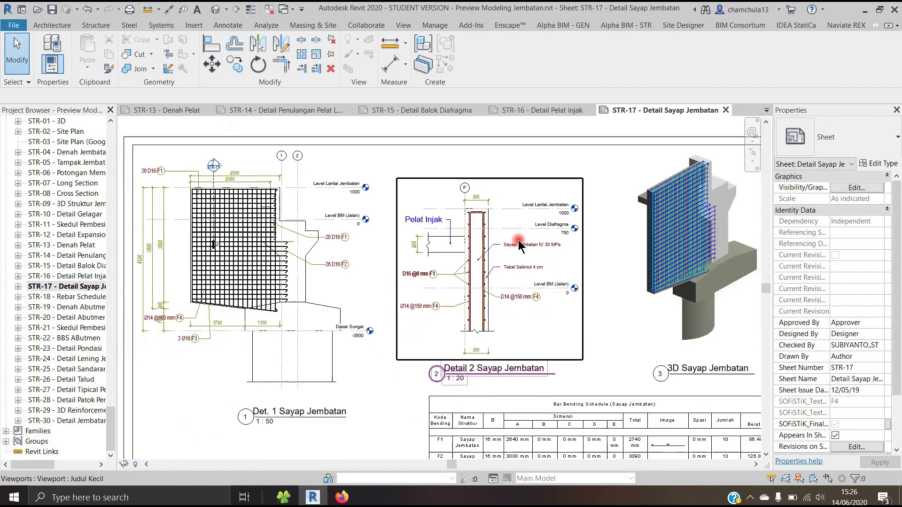
{"action": "scroll", "coordinate": [298, 235], "scroll_direction": "up", "scroll_amount": 1}
{"action": "scroll", "coordinate": [300, 216], "scroll_direction": "up", "scroll_amount": 1}
{"action": "scroll", "coordinate": [299, 216], "scroll_direction": "up", "scroll_amount": 2}
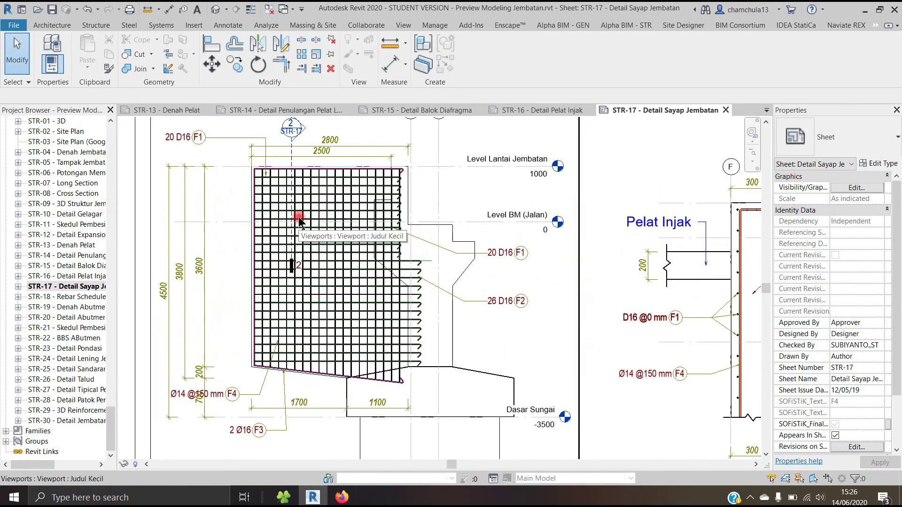
{"action": "scroll", "coordinate": [297, 221], "scroll_direction": "down", "scroll_amount": 3}
{"action": "scroll", "coordinate": [548, 364], "scroll_direction": "up", "scroll_amount": 1}
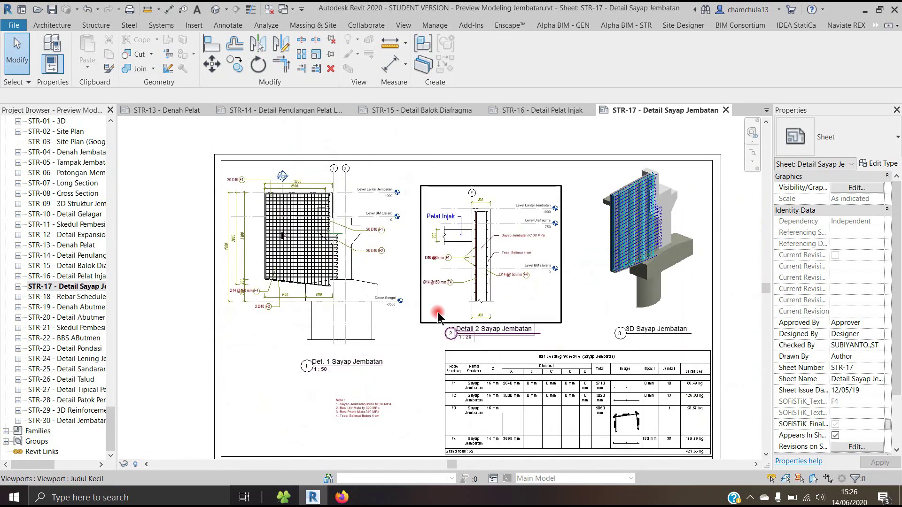
{"action": "scroll", "coordinate": [548, 364], "scroll_direction": "up", "scroll_amount": 1}
{"action": "scroll", "coordinate": [549, 364], "scroll_direction": "up", "scroll_amount": 2}
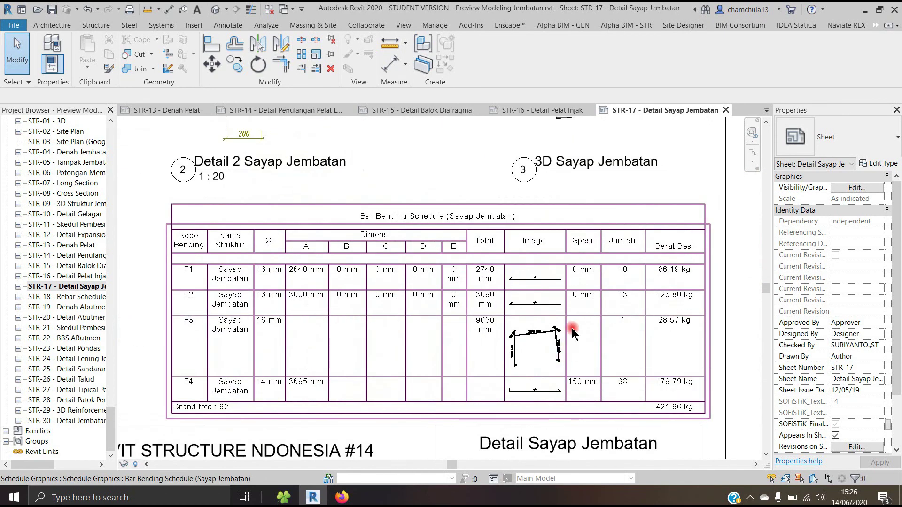
{"action": "scroll", "coordinate": [541, 250], "scroll_direction": "up", "scroll_amount": 1}
Zoom out and recentre the whole STR-17 sheet
{"action": "scroll", "coordinate": [542, 248], "scroll_direction": "down", "scroll_amount": 1}
{"action": "scroll", "coordinate": [540, 246], "scroll_direction": "down", "scroll_amount": 1}
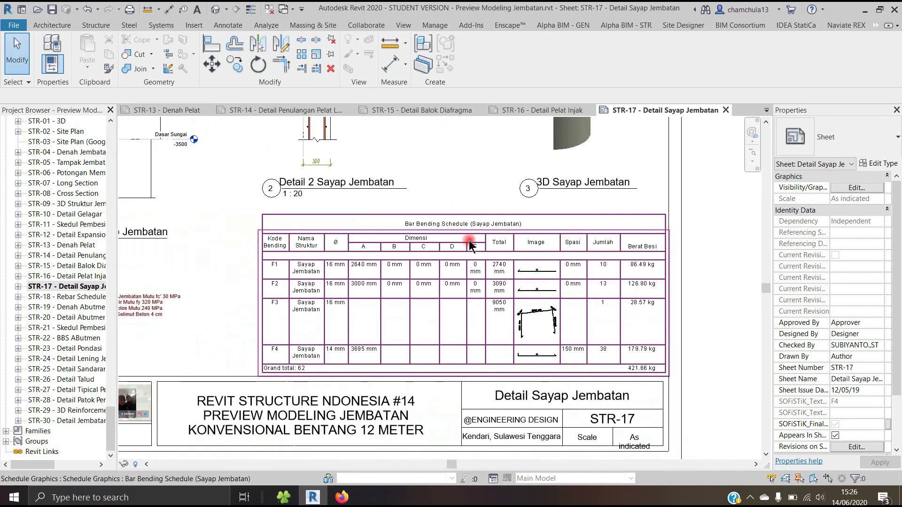
{"action": "scroll", "coordinate": [622, 306], "scroll_direction": "down", "scroll_amount": 2}
{"action": "scroll", "coordinate": [581, 277], "scroll_direction": "down", "scroll_amount": 1}
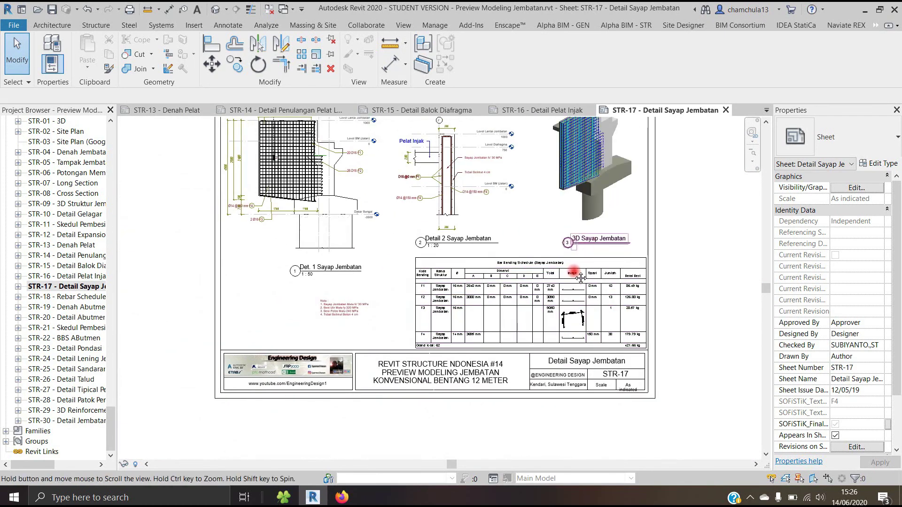
{"action": "middle_click_drag", "start_coordinate": [581, 278], "coordinate": [570, 274]}
Open sheet STR-18 Rebar Schedule Sayap Jembatan and zoom in on bar F3
{"action": "double_click", "coordinate": [70, 297]}
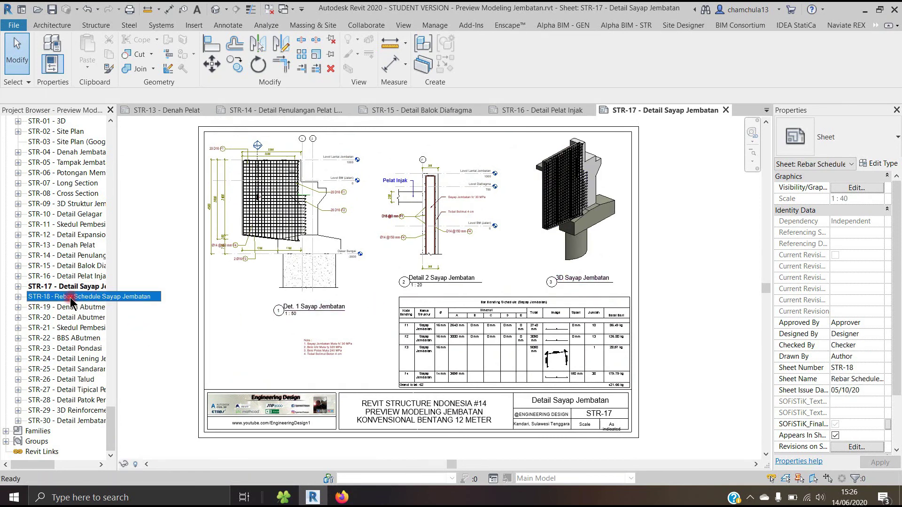
{"action": "scroll", "coordinate": [430, 283], "scroll_direction": "up", "scroll_amount": 1}
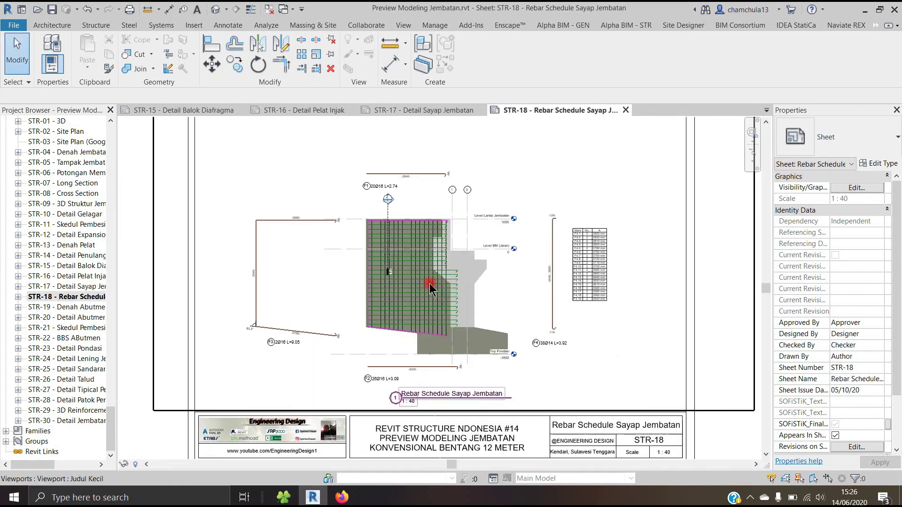
{"action": "scroll", "coordinate": [429, 283], "scroll_direction": "up", "scroll_amount": 2}
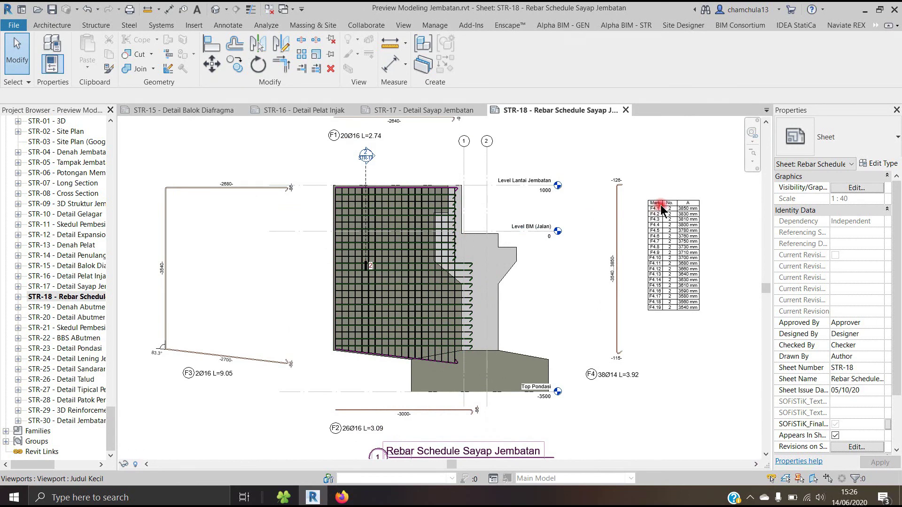
{"action": "scroll", "coordinate": [695, 227], "scroll_direction": "up", "scroll_amount": 1}
{"action": "scroll", "coordinate": [691, 225], "scroll_direction": "up", "scroll_amount": 1}
{"action": "scroll", "coordinate": [671, 233], "scroll_direction": "up", "scroll_amount": 1}
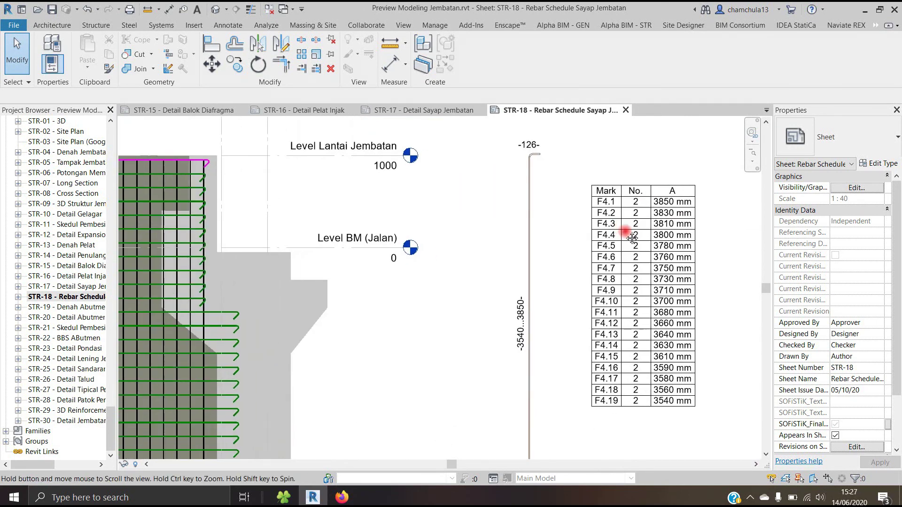
{"action": "scroll", "coordinate": [625, 207], "scroll_direction": "up", "scroll_amount": 1}
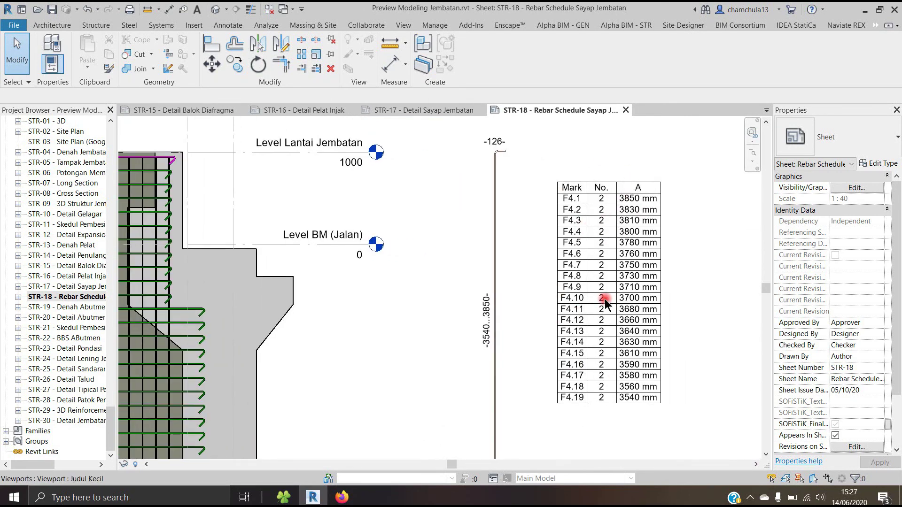
{"action": "scroll", "coordinate": [598, 226], "scroll_direction": "down", "scroll_amount": 2}
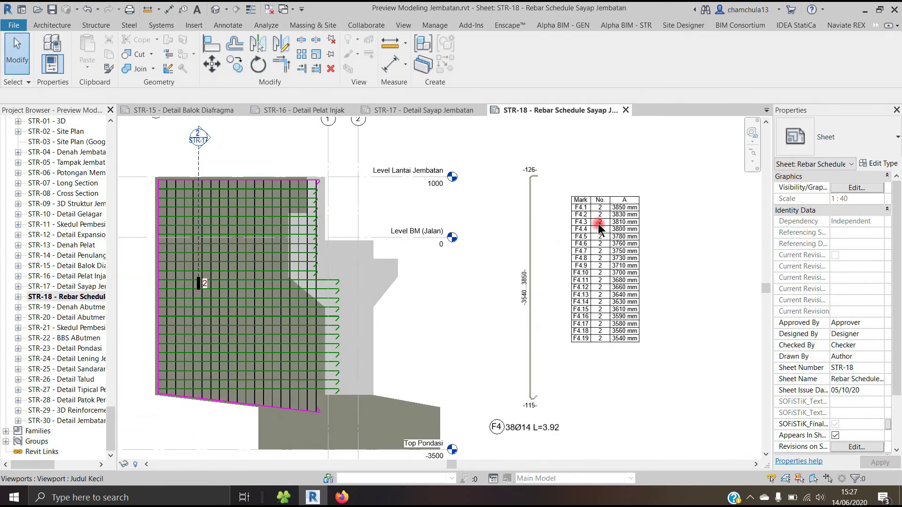
{"action": "scroll", "coordinate": [597, 221], "scroll_direction": "down", "scroll_amount": 2}
View the whole wing-wall rebar detail, then the full sheet and title block
{"action": "middle_click_drag", "start_coordinate": [414, 217], "coordinate": [488, 237]}
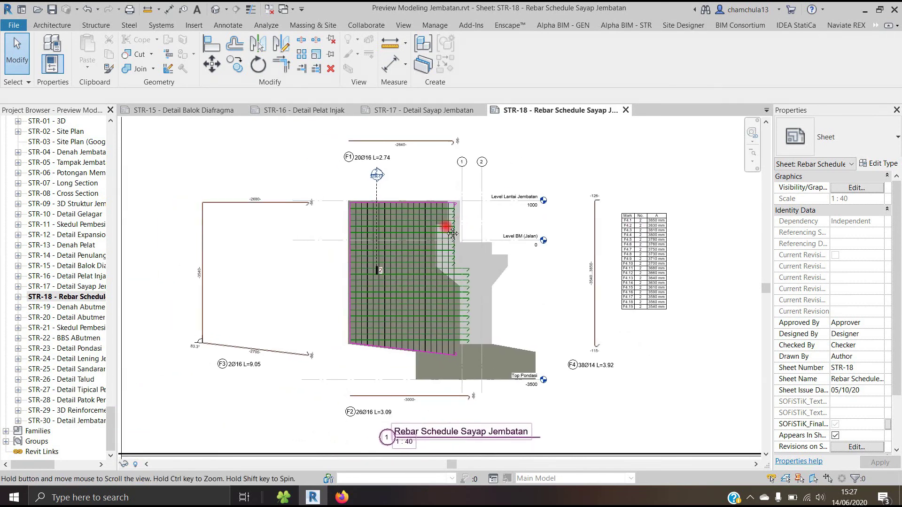
{"action": "scroll", "coordinate": [233, 355], "scroll_direction": "up", "scroll_amount": 3}
{"action": "scroll", "coordinate": [300, 375], "scroll_direction": "up", "scroll_amount": 1}
{"action": "scroll", "coordinate": [306, 383], "scroll_direction": "down", "scroll_amount": 1}
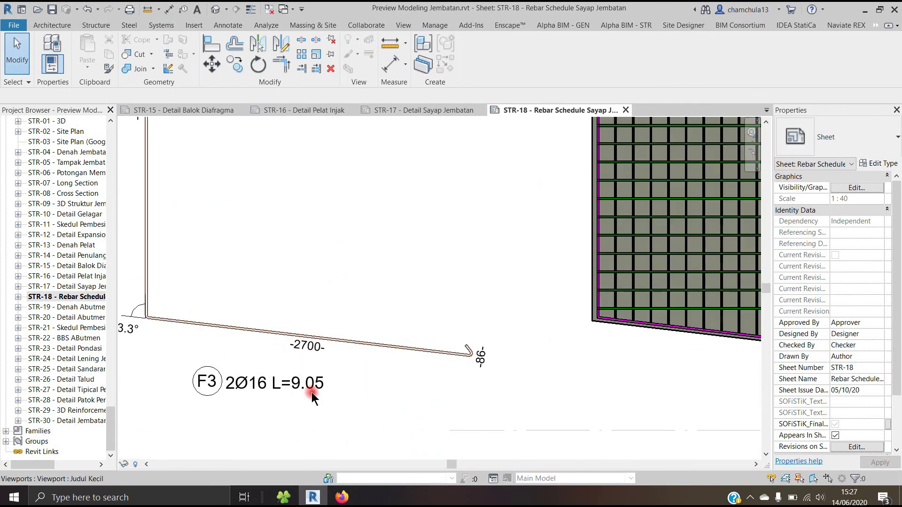
{"action": "scroll", "coordinate": [312, 393], "scroll_direction": "down", "scroll_amount": 1}
{"action": "scroll", "coordinate": [311, 392], "scroll_direction": "down", "scroll_amount": 1}
{"action": "scroll", "coordinate": [313, 394], "scroll_direction": "down", "scroll_amount": 1}
{"action": "scroll", "coordinate": [312, 390], "scroll_direction": "down", "scroll_amount": 1}
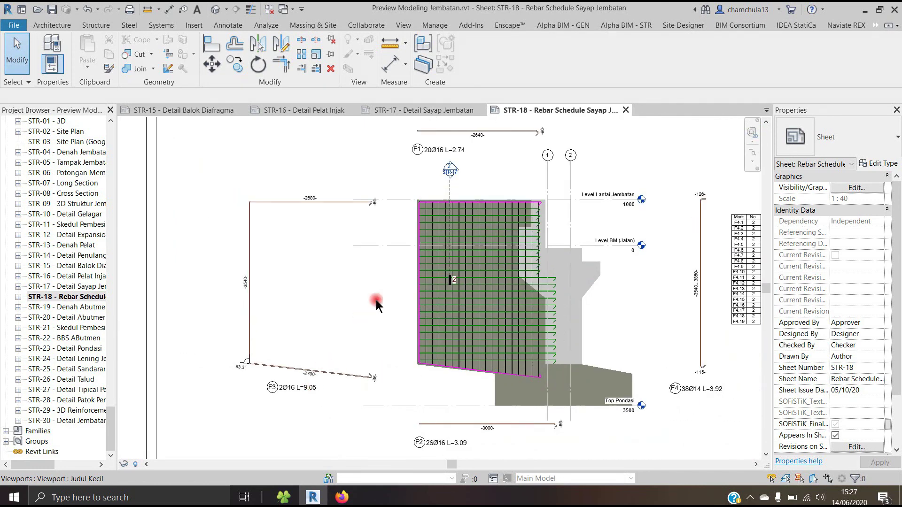
{"action": "double_click", "coordinate": [469, 211]}
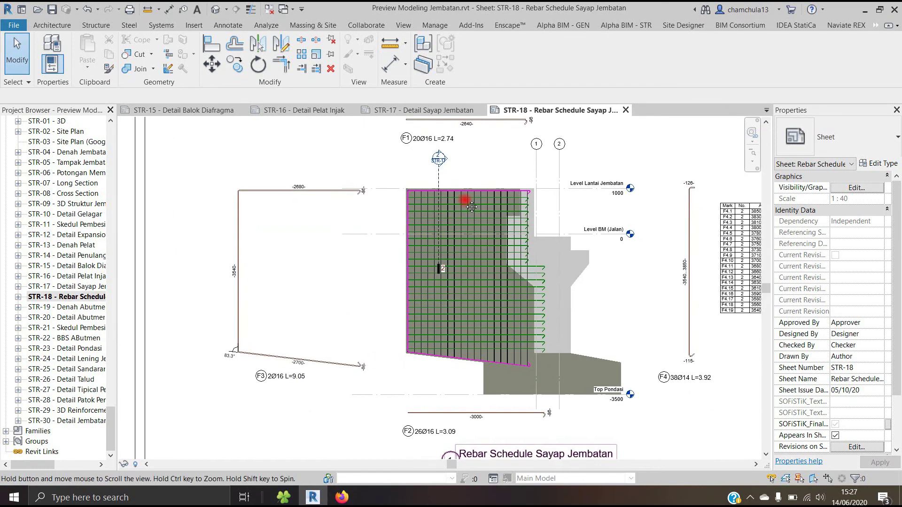
{"action": "scroll", "coordinate": [465, 215], "scroll_direction": "down", "scroll_amount": 3}
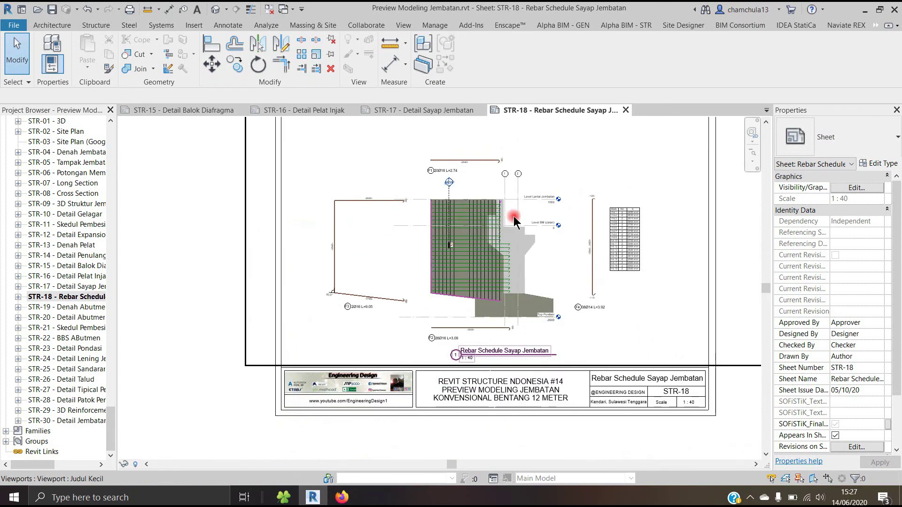
{"action": "middle_click_drag", "start_coordinate": [547, 222], "coordinate": [446, 265]}
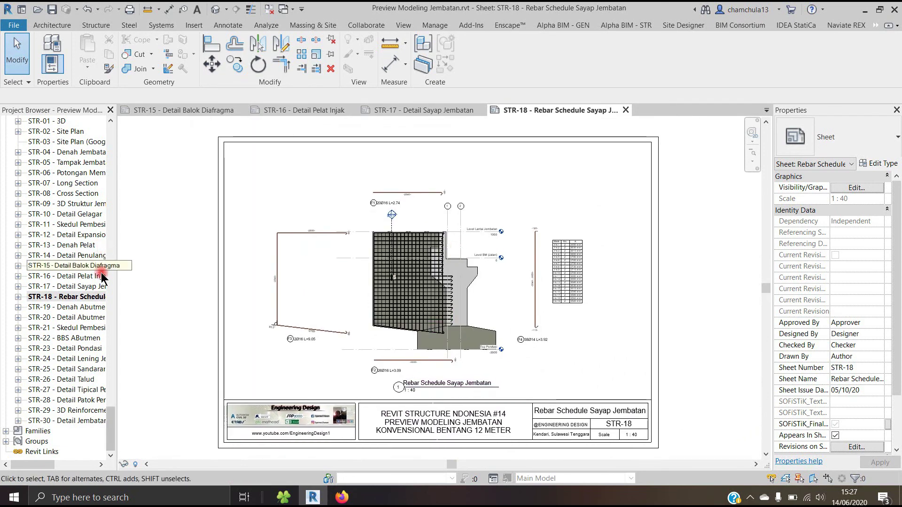
Open sheet STR-19 Denah Abutmen and zoom on Detail 2 Abutmen
{"action": "double_click", "coordinate": [73, 307]}
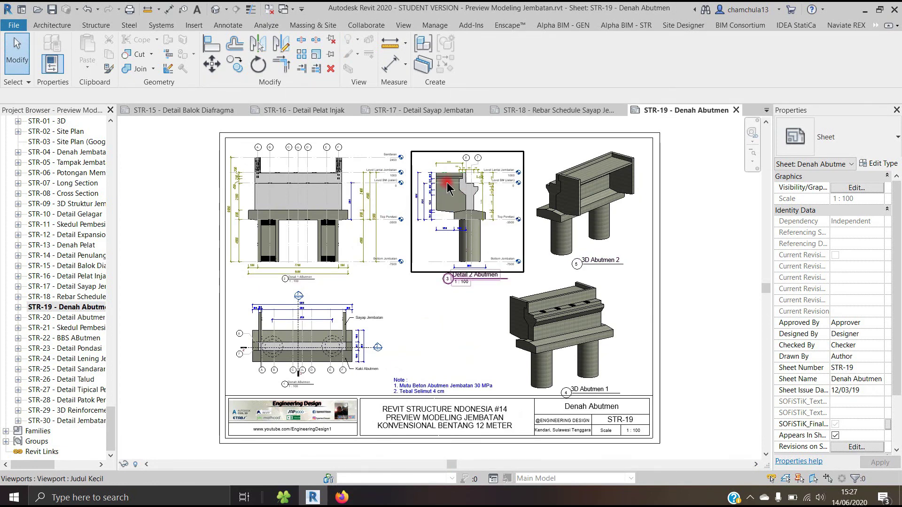
{"action": "scroll", "coordinate": [447, 187], "scroll_direction": "up", "scroll_amount": 2}
{"action": "scroll", "coordinate": [428, 187], "scroll_direction": "up", "scroll_amount": 3}
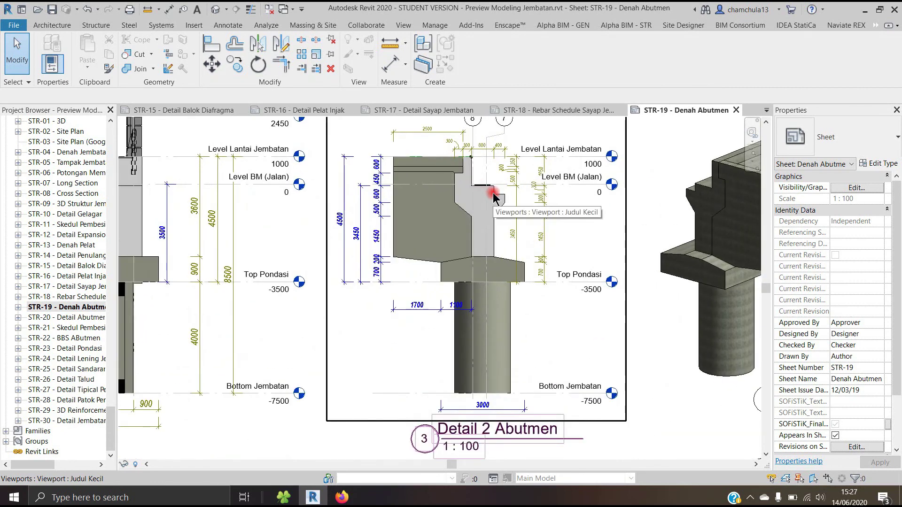
{"action": "scroll", "coordinate": [492, 193], "scroll_direction": "down", "scroll_amount": 2}
{"action": "scroll", "coordinate": [493, 192], "scroll_direction": "down", "scroll_amount": 1}
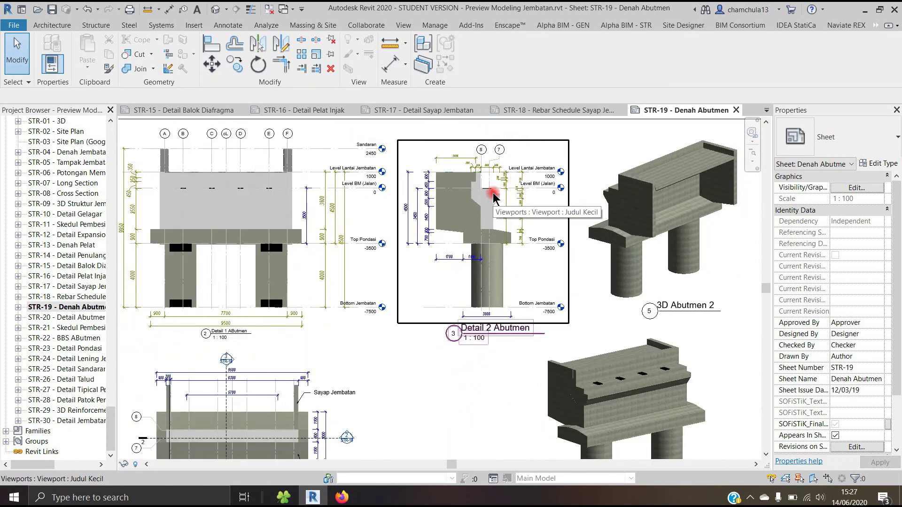
{"action": "scroll", "coordinate": [492, 192], "scroll_direction": "down", "scroll_amount": 1}
{"action": "scroll", "coordinate": [492, 193], "scroll_direction": "down", "scroll_amount": 1}
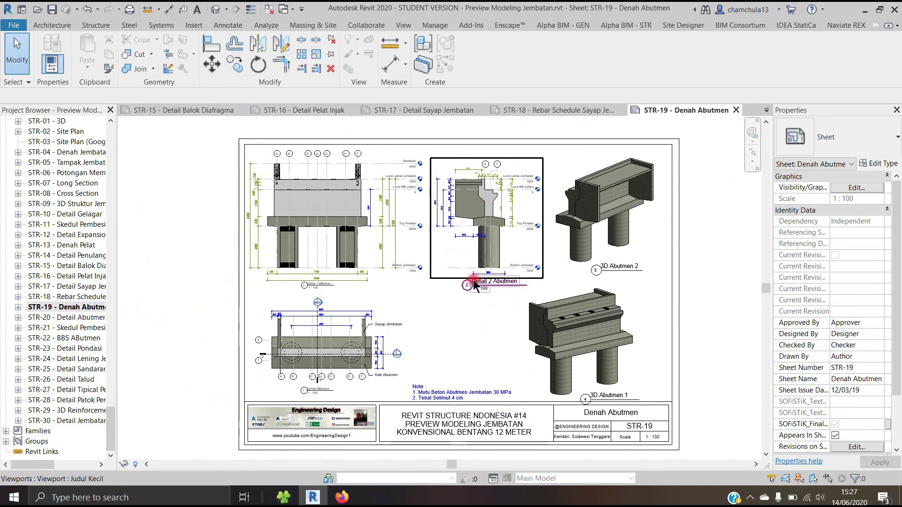
Open sheet STR-20 Detail Abutmen and zoom into its abutment rebar detail
{"action": "double_click", "coordinate": [66, 316]}
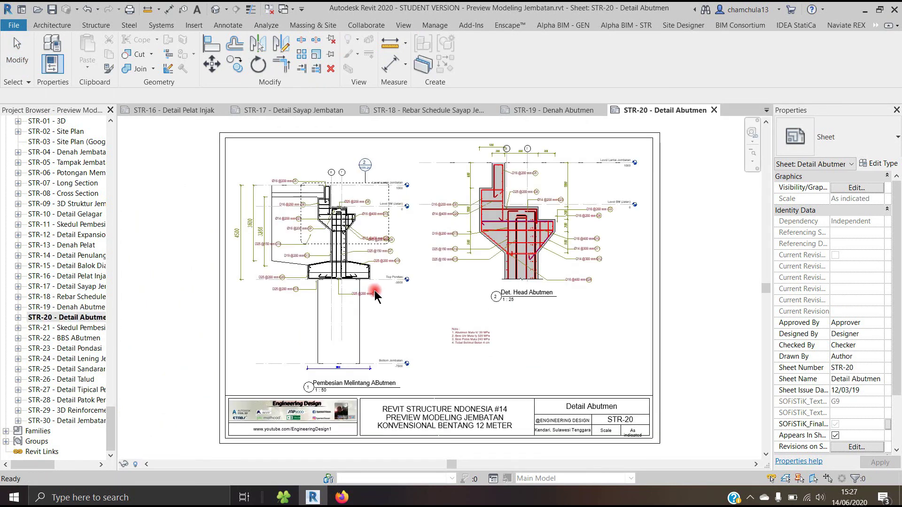
{"action": "scroll", "coordinate": [338, 196], "scroll_direction": "up", "scroll_amount": 2}
{"action": "scroll", "coordinate": [338, 196], "scroll_direction": "up", "scroll_amount": 1}
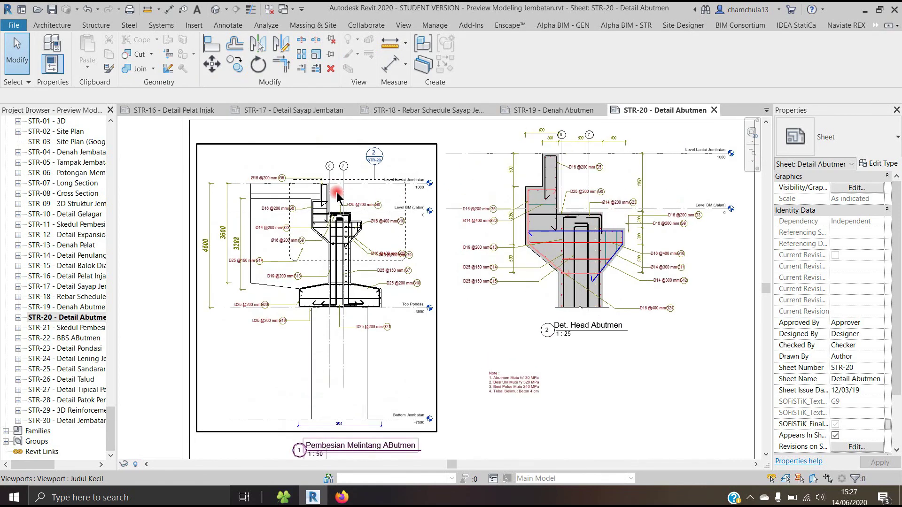
{"action": "scroll", "coordinate": [263, 222], "scroll_direction": "up", "scroll_amount": 2}
{"action": "scroll", "coordinate": [365, 223], "scroll_direction": "up", "scroll_amount": 1}
{"action": "scroll", "coordinate": [364, 223], "scroll_direction": "down", "scroll_amount": 1}
{"action": "scroll", "coordinate": [404, 214], "scroll_direction": "down", "scroll_amount": 1}
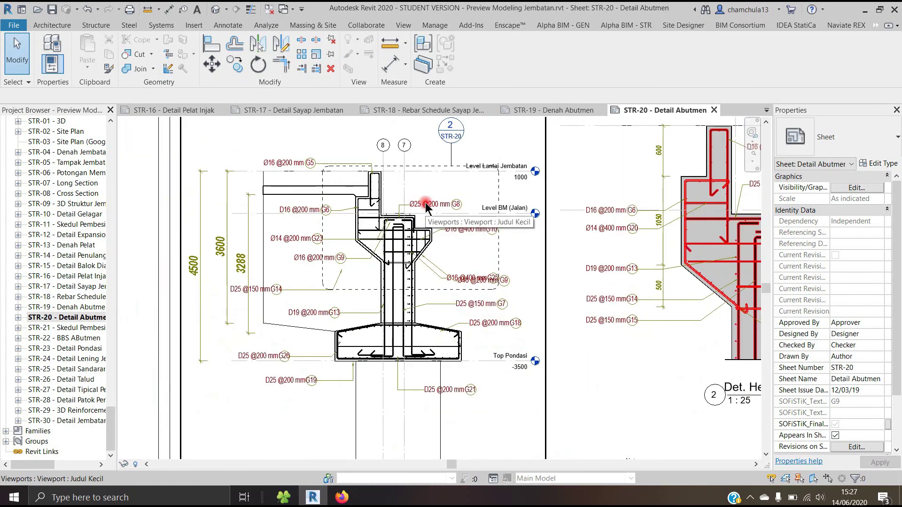
{"action": "scroll", "coordinate": [426, 207], "scroll_direction": "down", "scroll_amount": 1}
{"action": "scroll", "coordinate": [426, 206], "scroll_direction": "down", "scroll_amount": 1}
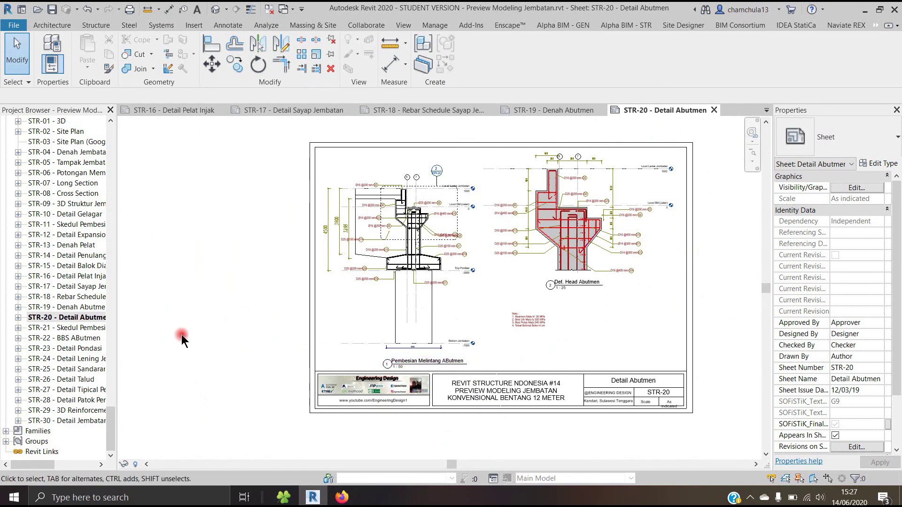
Open sheet STR-21 Skedul Pembesian Abutment, check its title block, and zoom in
{"action": "double_click", "coordinate": [76, 328]}
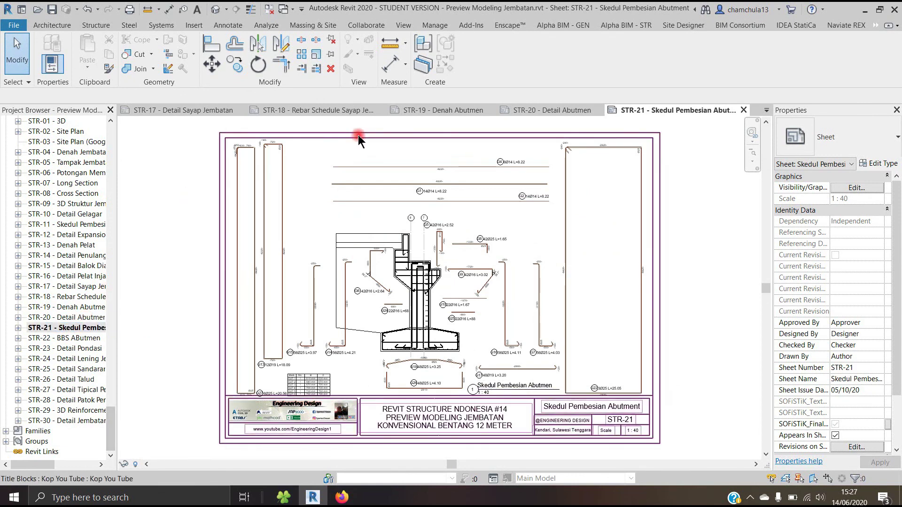
{"action": "left_click", "coordinate": [358, 134]}
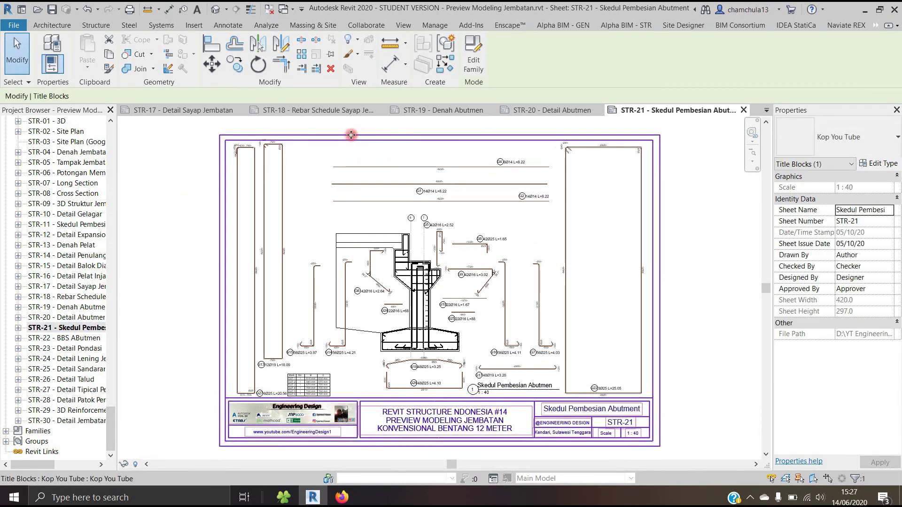
{"action": "left_click", "coordinate": [185, 203]}
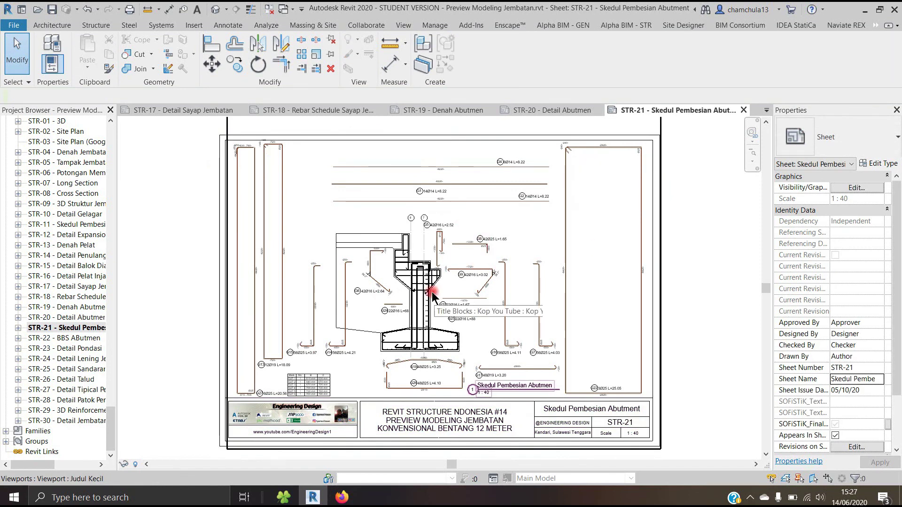
{"action": "scroll", "coordinate": [432, 294], "scroll_direction": "up", "scroll_amount": 3}
{"action": "scroll", "coordinate": [411, 267], "scroll_direction": "up", "scroll_amount": 1}
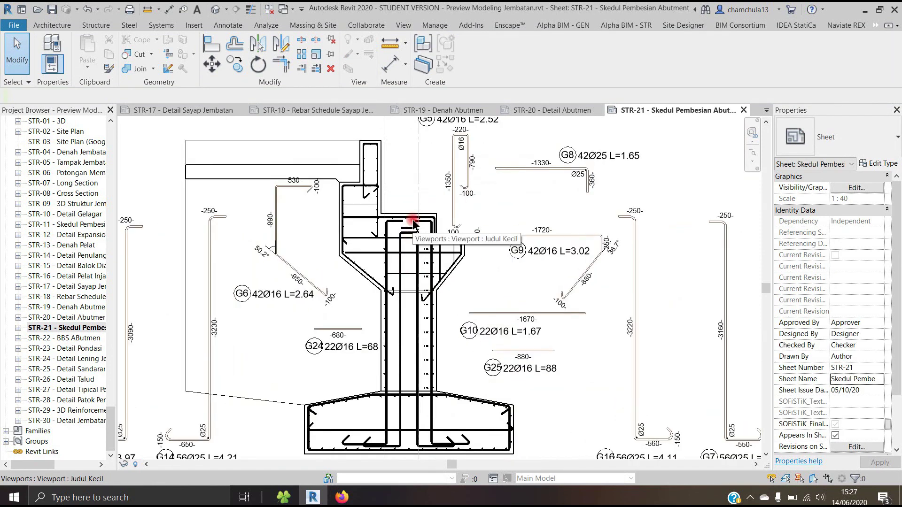
{"action": "scroll", "coordinate": [410, 234], "scroll_direction": "down", "scroll_amount": 1}
{"action": "scroll", "coordinate": [662, 246], "scroll_direction": "down", "scroll_amount": 1}
Pan right to reveal more of the abutment bar shapes
{"action": "middle_click_drag", "start_coordinate": [663, 245], "coordinate": [424, 236]}
{"action": "scroll", "coordinate": [489, 255], "scroll_direction": "down", "scroll_amount": 2}
{"action": "scroll", "coordinate": [489, 255], "scroll_direction": "down", "scroll_amount": 1}
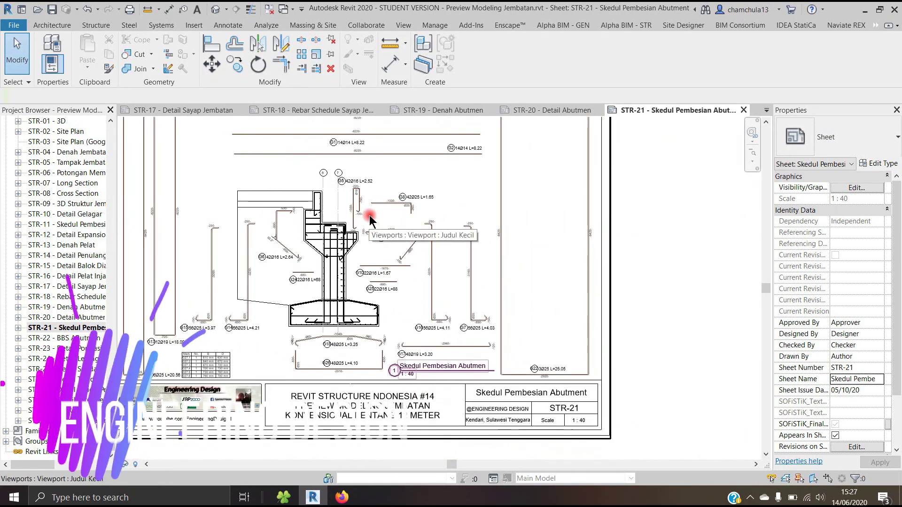
Bring bar rows G1 and G2 into view and zoom across the shapes
{"action": "middle_click_drag", "start_coordinate": [489, 255], "coordinate": [477, 204]}
{"action": "scroll", "coordinate": [533, 141], "scroll_direction": "up", "scroll_amount": 3}
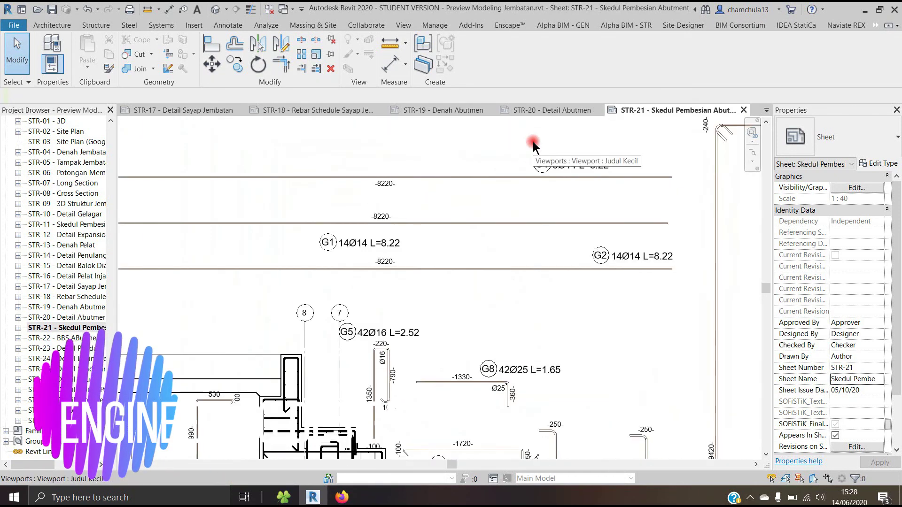
{"action": "scroll", "coordinate": [522, 153], "scroll_direction": "up", "scroll_amount": 2}
{"action": "scroll", "coordinate": [526, 148], "scroll_direction": "down", "scroll_amount": 1}
{"action": "scroll", "coordinate": [526, 148], "scroll_direction": "down", "scroll_amount": 2}
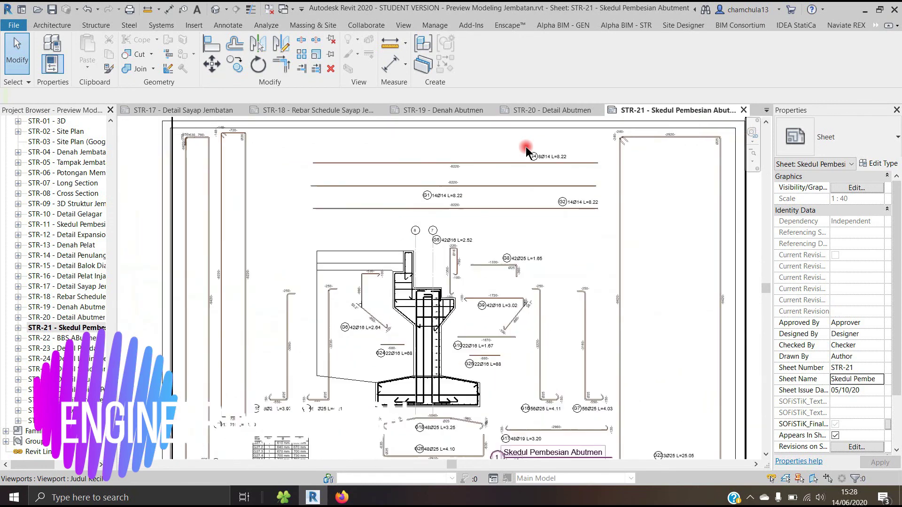
{"action": "scroll", "coordinate": [526, 146], "scroll_direction": "down", "scroll_amount": 1}
{"action": "scroll", "coordinate": [526, 147], "scroll_direction": "down", "scroll_amount": 1}
{"action": "scroll", "coordinate": [471, 156], "scroll_direction": "down", "scroll_amount": 1}
{"action": "scroll", "coordinate": [422, 171], "scroll_direction": "down", "scroll_amount": 1}
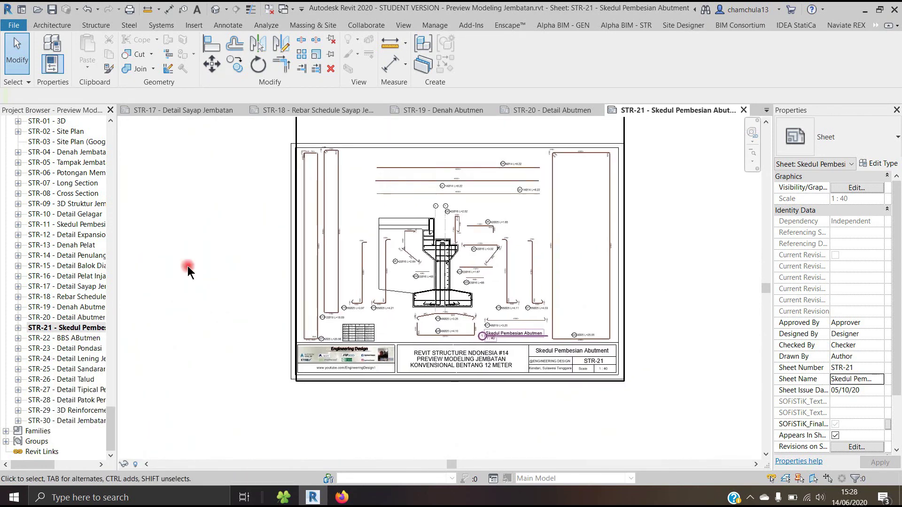
Open sheet STR-22 - BBS ABUtmen and zoom in on its bar bending schedules
{"action": "double_click", "coordinate": [66, 338]}
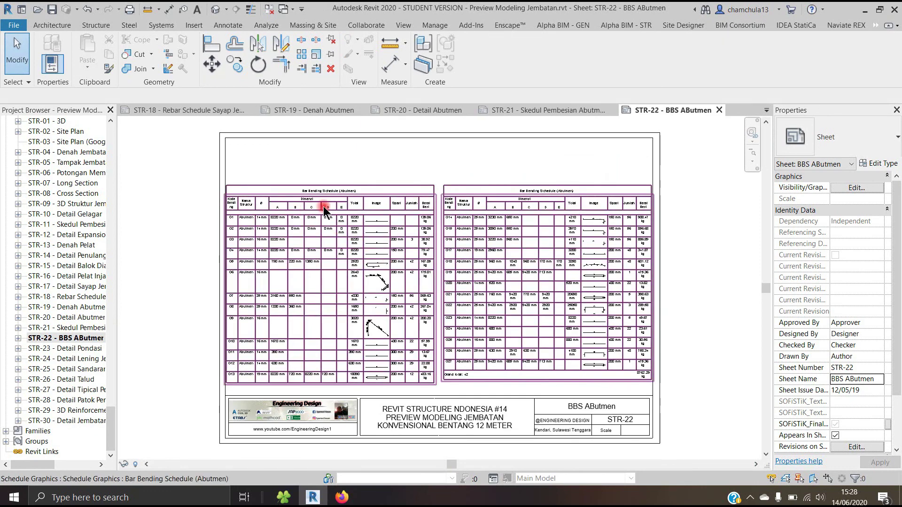
{"action": "scroll", "coordinate": [323, 207], "scroll_direction": "up", "scroll_amount": 2}
{"action": "scroll", "coordinate": [329, 204], "scroll_direction": "up", "scroll_amount": 1}
{"action": "scroll", "coordinate": [518, 252], "scroll_direction": "up", "scroll_amount": 1}
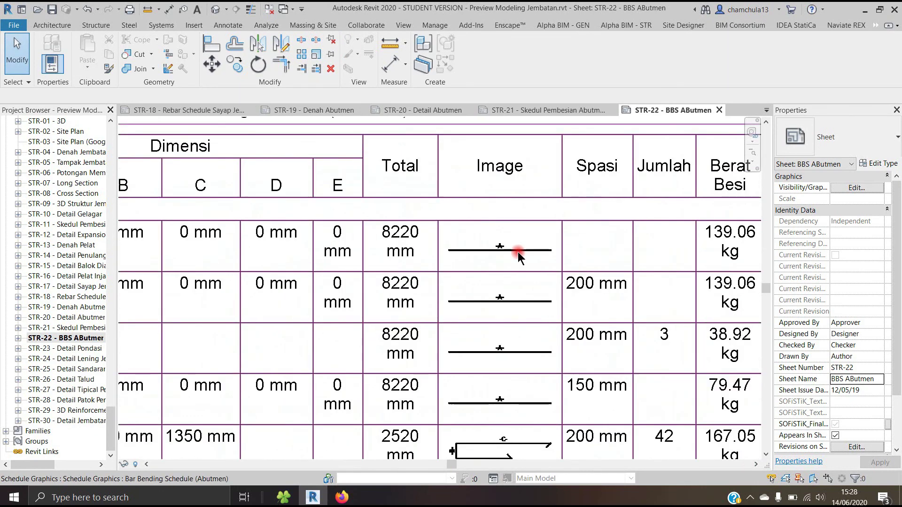
{"action": "scroll", "coordinate": [483, 196], "scroll_direction": "down", "scroll_amount": 1}
{"action": "scroll", "coordinate": [539, 306], "scroll_direction": "down", "scroll_amount": 1}
Pan and zoom across both abutment bar bending schedule tables, then recentre the sheet
{"action": "middle_click_drag", "start_coordinate": [539, 306], "coordinate": [482, 215]}
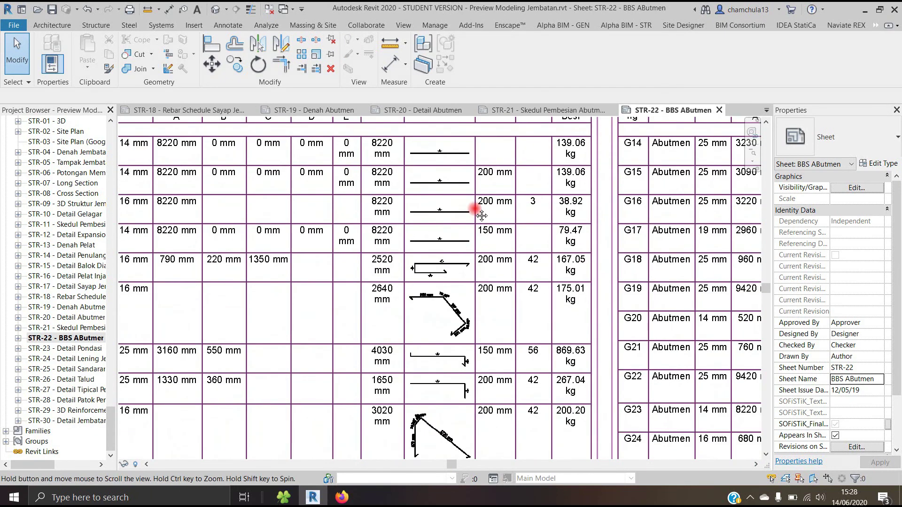
{"action": "scroll", "coordinate": [469, 170], "scroll_direction": "up", "scroll_amount": 1}
{"action": "scroll", "coordinate": [412, 245], "scroll_direction": "up", "scroll_amount": 3}
{"action": "scroll", "coordinate": [407, 246], "scroll_direction": "up", "scroll_amount": 4}
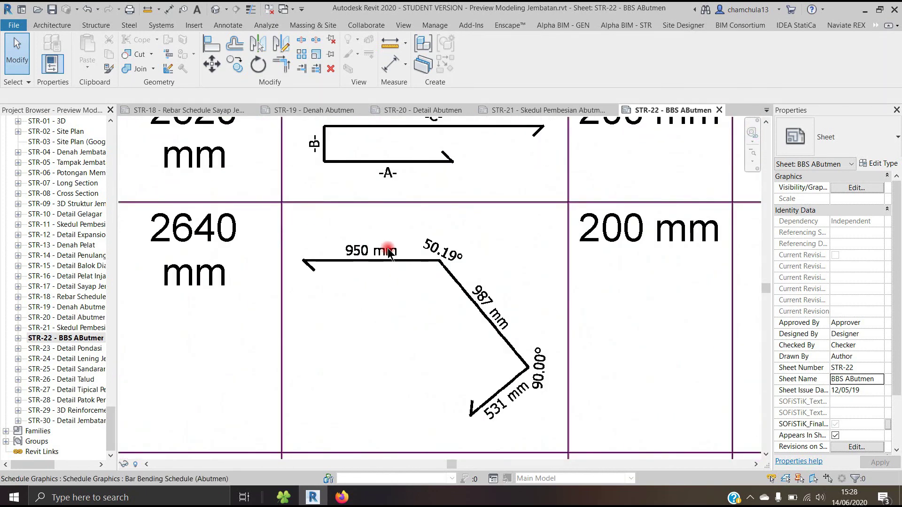
{"action": "scroll", "coordinate": [366, 257], "scroll_direction": "down", "scroll_amount": 3}
{"action": "scroll", "coordinate": [365, 255], "scroll_direction": "down", "scroll_amount": 2}
{"action": "scroll", "coordinate": [365, 257], "scroll_direction": "down", "scroll_amount": 1}
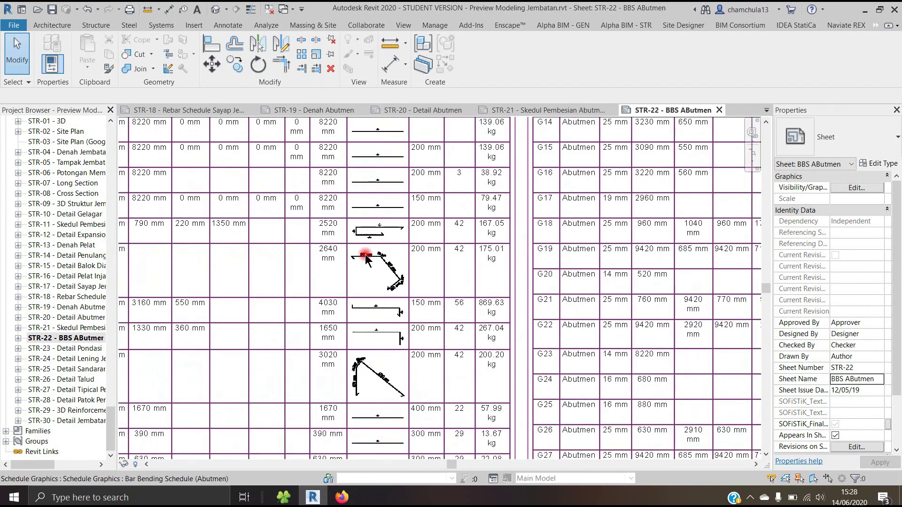
{"action": "scroll", "coordinate": [365, 256], "scroll_direction": "down", "scroll_amount": 2}
{"action": "scroll", "coordinate": [365, 257], "scroll_direction": "up", "scroll_amount": 1}
{"action": "scroll", "coordinate": [673, 280], "scroll_direction": "up", "scroll_amount": 5}
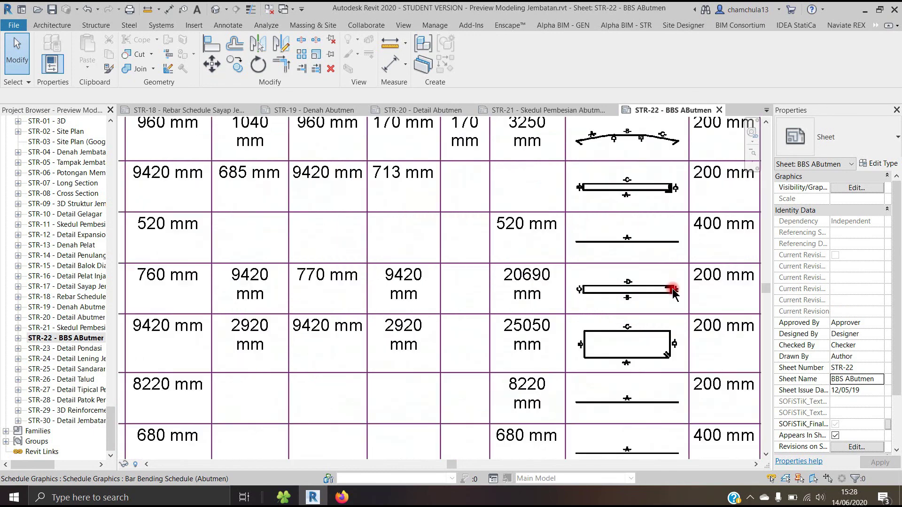
{"action": "scroll", "coordinate": [674, 284], "scroll_direction": "up", "scroll_amount": 1}
{"action": "scroll", "coordinate": [674, 284], "scroll_direction": "up", "scroll_amount": 1}
{"action": "scroll", "coordinate": [673, 284], "scroll_direction": "up", "scroll_amount": 1}
{"action": "scroll", "coordinate": [568, 292], "scroll_direction": "down", "scroll_amount": 1}
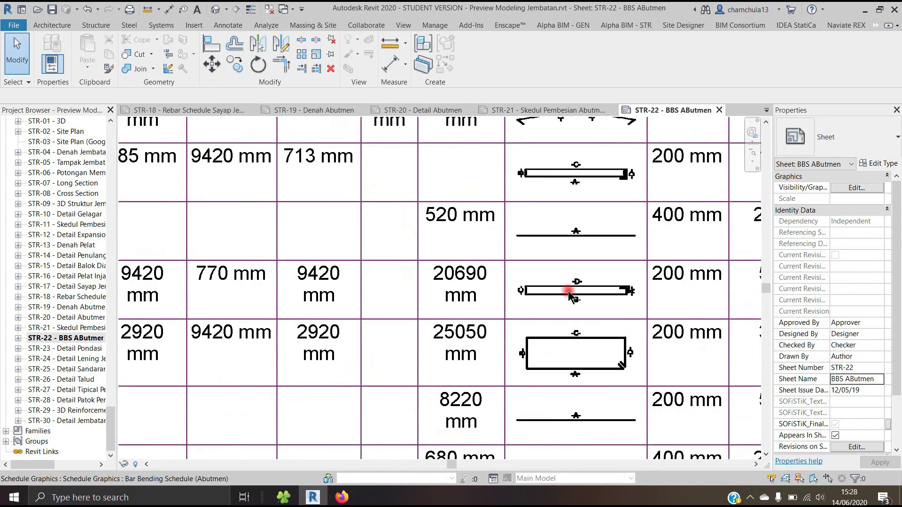
{"action": "scroll", "coordinate": [569, 290], "scroll_direction": "down", "scroll_amount": 2}
{"action": "scroll", "coordinate": [567, 289], "scroll_direction": "down", "scroll_amount": 1}
{"action": "scroll", "coordinate": [567, 290], "scroll_direction": "down", "scroll_amount": 1}
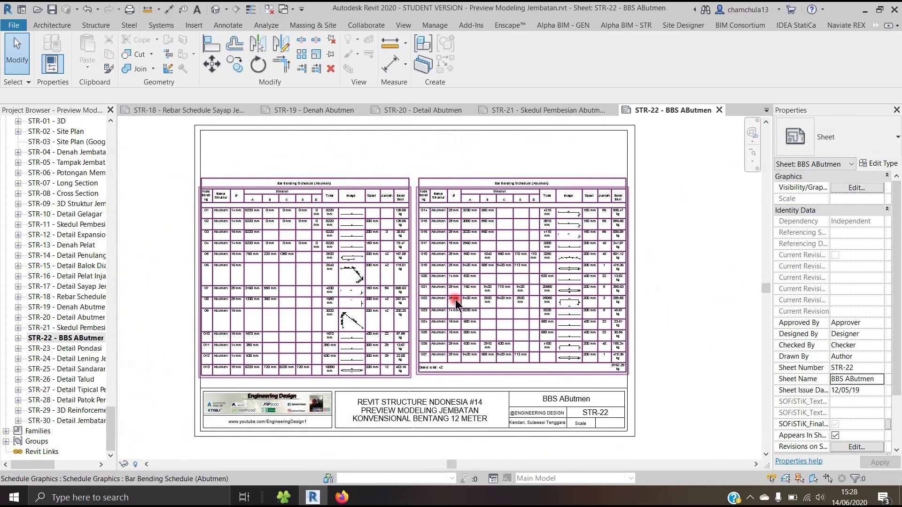
{"action": "middle_click_drag", "start_coordinate": [454, 301], "coordinate": [474, 290]}
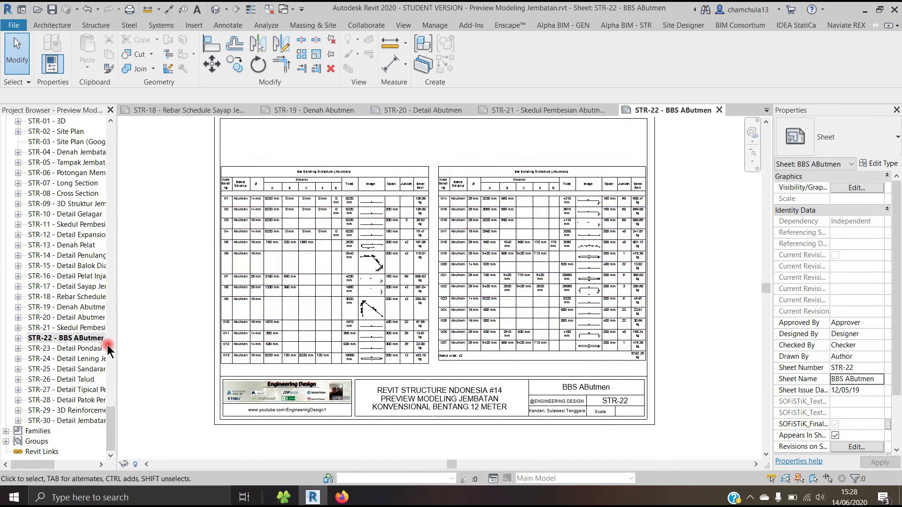
{"action": "left_click", "coordinate": [66, 349]}
Open sheet STR-23 - Detail Pondasi and zoom into the foundation plan and section
{"action": "double_click", "coordinate": [68, 348]}
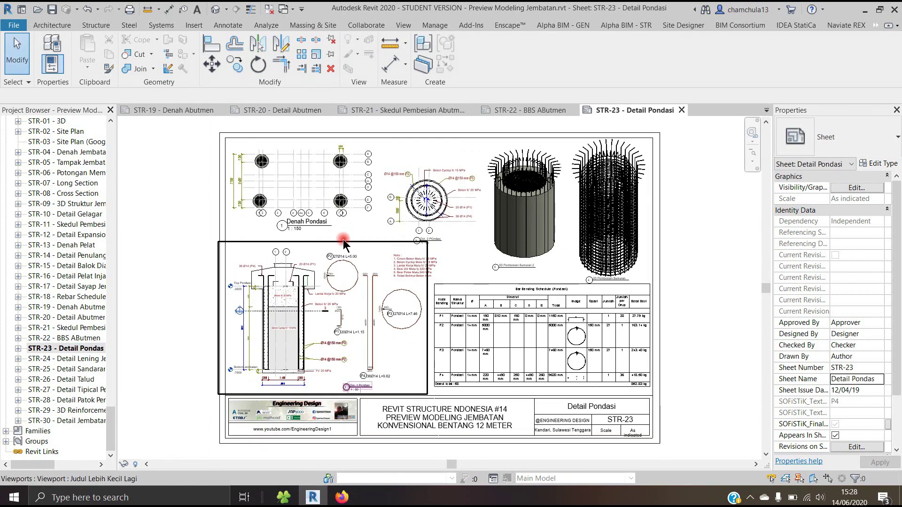
{"action": "scroll", "coordinate": [276, 337], "scroll_direction": "up", "scroll_amount": 3}
{"action": "scroll", "coordinate": [266, 332], "scroll_direction": "up", "scroll_amount": 2}
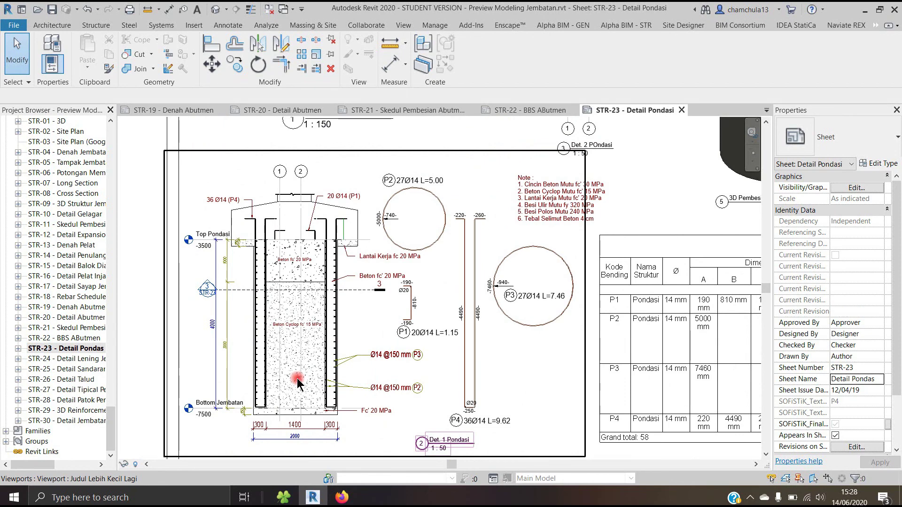
{"action": "scroll", "coordinate": [297, 379], "scroll_direction": "down", "scroll_amount": 3}
{"action": "scroll", "coordinate": [297, 379], "scroll_direction": "down", "scroll_amount": 2}
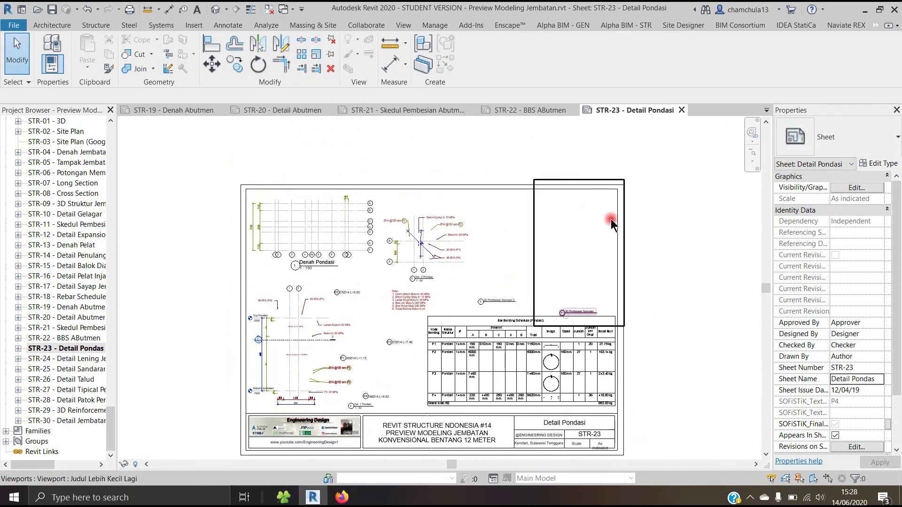
{"action": "scroll", "coordinate": [611, 223], "scroll_direction": "up", "scroll_amount": 1}
{"action": "scroll", "coordinate": [584, 212], "scroll_direction": "up", "scroll_amount": 2}
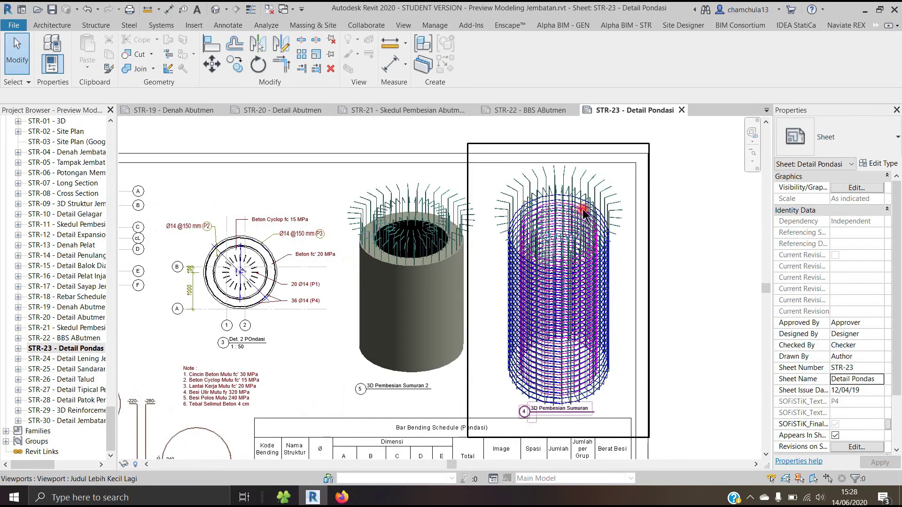
{"action": "scroll", "coordinate": [584, 213], "scroll_direction": "up", "scroll_amount": 3}
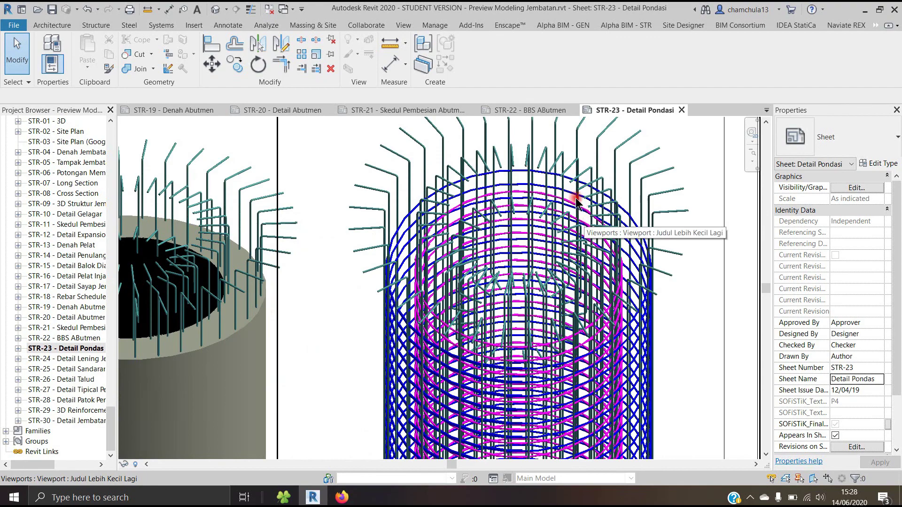
{"action": "scroll", "coordinate": [575, 200], "scroll_direction": "up", "scroll_amount": 2}
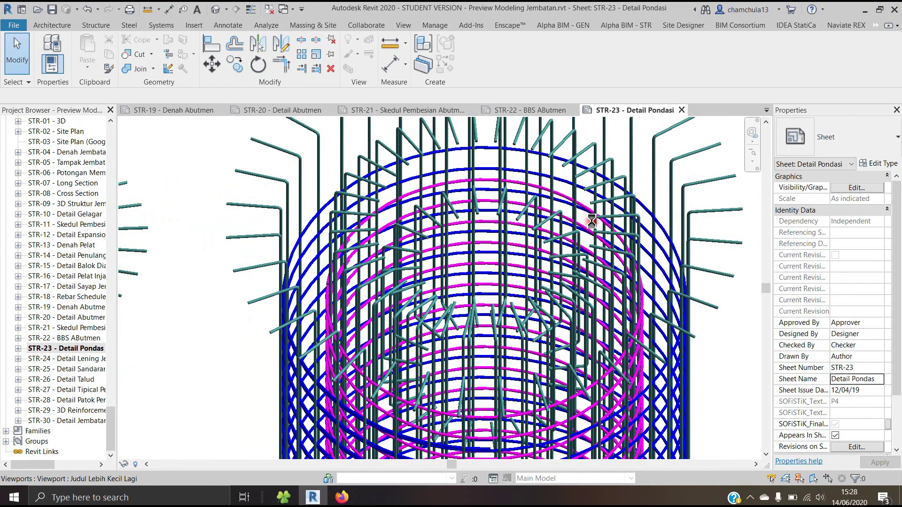
Zoom over the 3D rebar cages and bending schedule, then recentre the whole STR-23 sheet
{"action": "scroll", "coordinate": [592, 221], "scroll_direction": "down", "scroll_amount": 2}
{"action": "scroll", "coordinate": [588, 216], "scroll_direction": "down", "scroll_amount": 2}
{"action": "scroll", "coordinate": [584, 212], "scroll_direction": "down", "scroll_amount": 1}
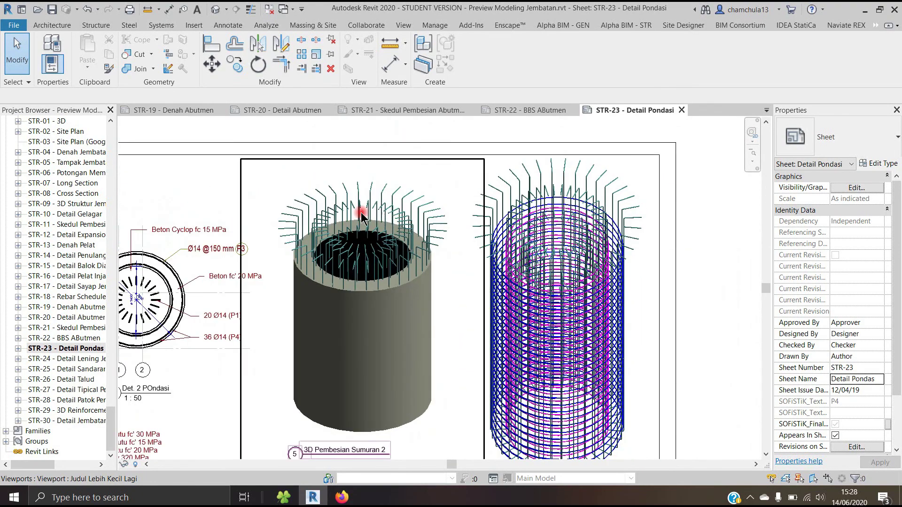
{"action": "scroll", "coordinate": [362, 216], "scroll_direction": "up", "scroll_amount": 2}
{"action": "scroll", "coordinate": [361, 215], "scroll_direction": "up", "scroll_amount": 1}
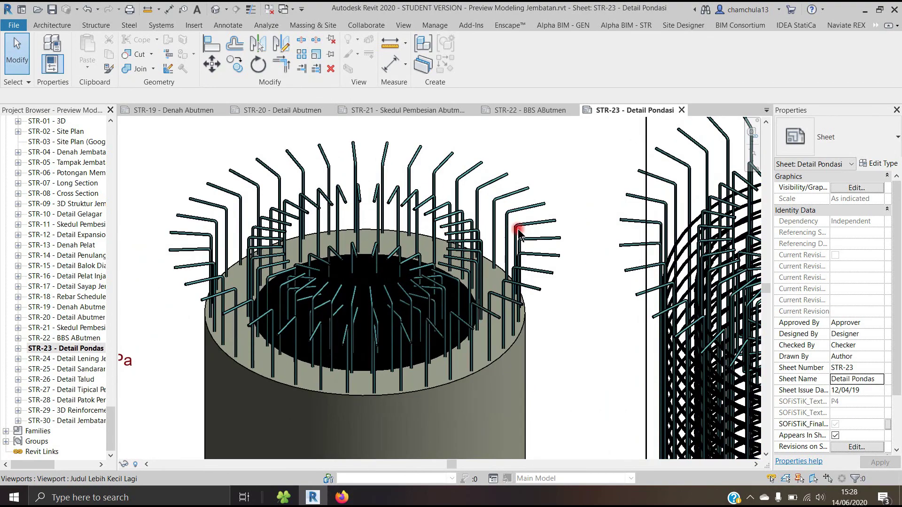
{"action": "scroll", "coordinate": [518, 231], "scroll_direction": "down", "scroll_amount": 1}
{"action": "scroll", "coordinate": [519, 232], "scroll_direction": "down", "scroll_amount": 2}
{"action": "scroll", "coordinate": [519, 232], "scroll_direction": "down", "scroll_amount": 1}
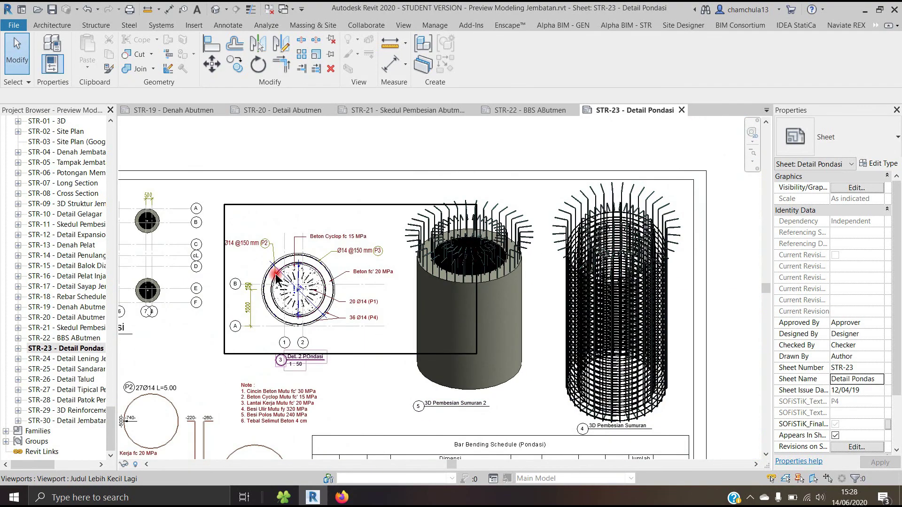
{"action": "scroll", "coordinate": [277, 278], "scroll_direction": "up", "scroll_amount": 3}
{"action": "scroll", "coordinate": [463, 248], "scroll_direction": "down", "scroll_amount": 1}
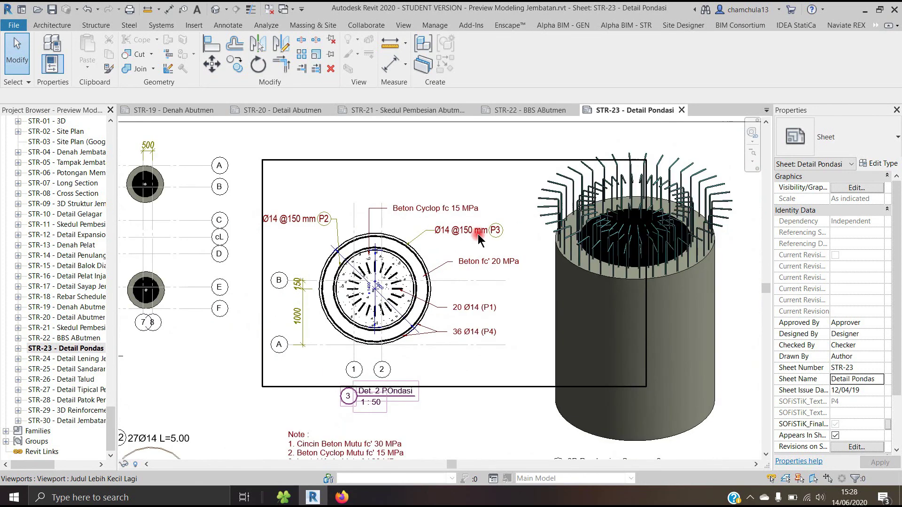
{"action": "scroll", "coordinate": [479, 238], "scroll_direction": "down", "scroll_amount": 2}
{"action": "scroll", "coordinate": [478, 238], "scroll_direction": "down", "scroll_amount": 1}
{"action": "scroll", "coordinate": [477, 238], "scroll_direction": "down", "scroll_amount": 1}
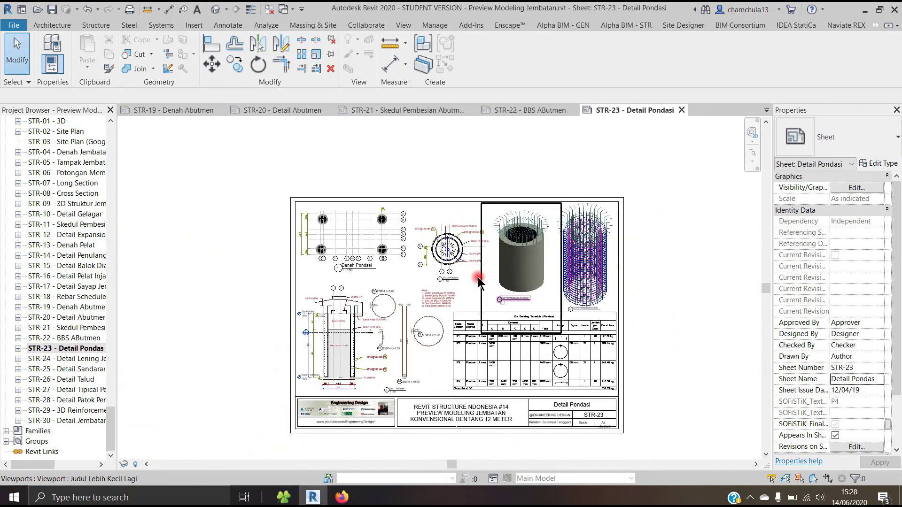
{"action": "middle_click_drag", "start_coordinate": [479, 282], "coordinate": [454, 261]}
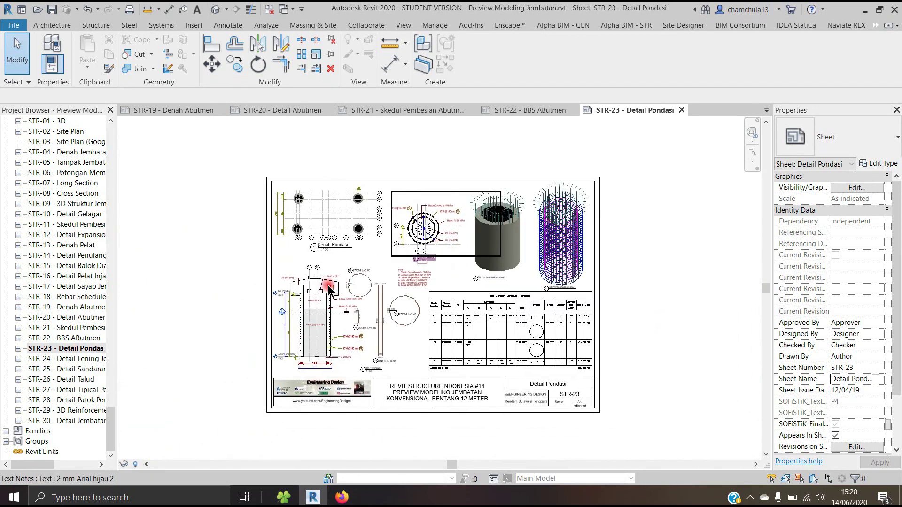
{"action": "left_click", "coordinate": [73, 360]}
Open sheet STR-24 - Detail Lening Jembatan and zoom out slightly to view the whole sheet
{"action": "double_click", "coordinate": [75, 363]}
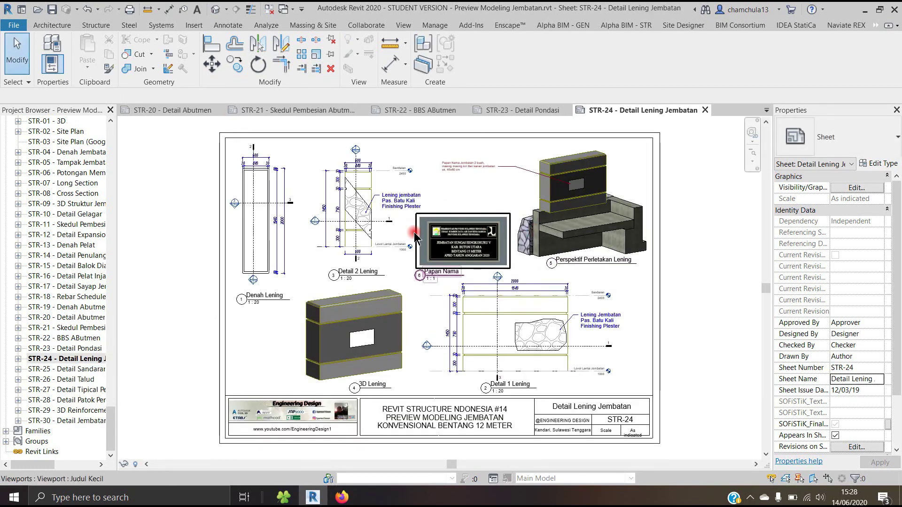
{"action": "scroll", "coordinate": [345, 301], "scroll_direction": "down", "scroll_amount": 1}
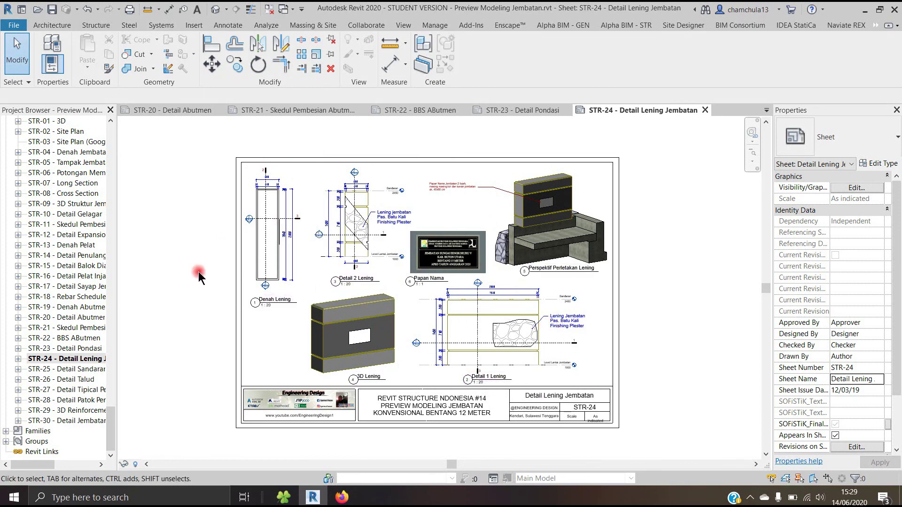
{"action": "left_click", "coordinate": [72, 369]}
Open sheet STR-25 - Detail Sandaran and zoom in on the railing post sections
{"action": "double_click", "coordinate": [75, 368]}
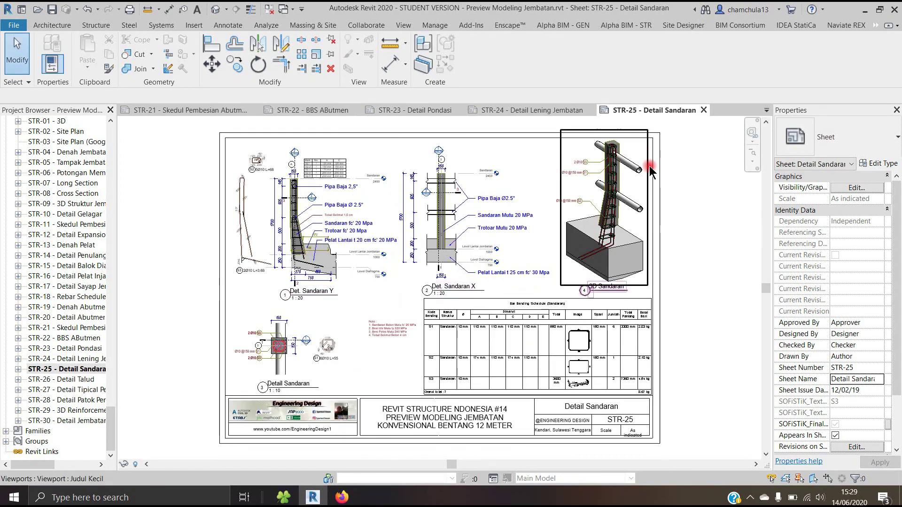
{"action": "scroll", "coordinate": [641, 155], "scroll_direction": "up", "scroll_amount": 1}
{"action": "scroll", "coordinate": [641, 155], "scroll_direction": "up", "scroll_amount": 2}
{"action": "scroll", "coordinate": [611, 149], "scroll_direction": "up", "scroll_amount": 2}
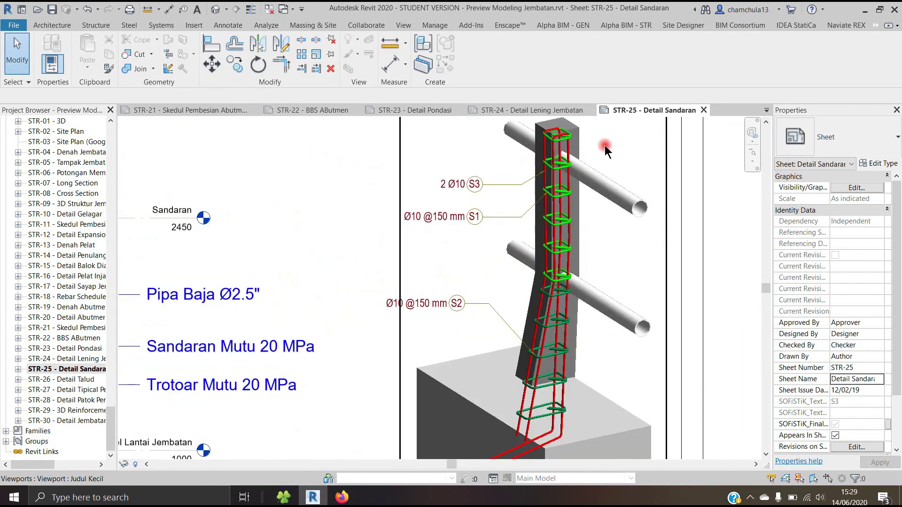
{"action": "scroll", "coordinate": [541, 134], "scroll_direction": "up", "scroll_amount": 1}
{"action": "scroll", "coordinate": [541, 134], "scroll_direction": "up", "scroll_amount": 1}
{"action": "scroll", "coordinate": [541, 134], "scroll_direction": "up", "scroll_amount": 1}
{"action": "scroll", "coordinate": [592, 135], "scroll_direction": "up", "scroll_amount": 1}
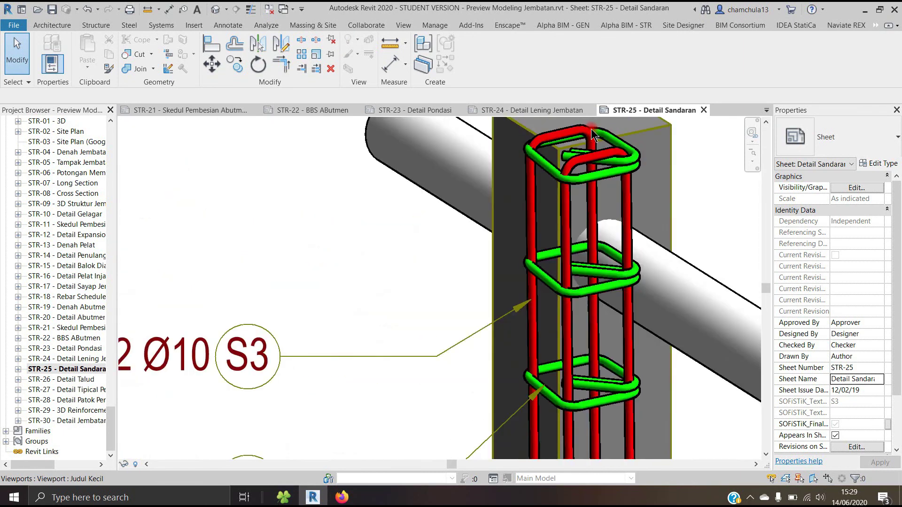
{"action": "scroll", "coordinate": [563, 140], "scroll_direction": "down", "scroll_amount": 2}
{"action": "scroll", "coordinate": [562, 140], "scroll_direction": "down", "scroll_amount": 1}
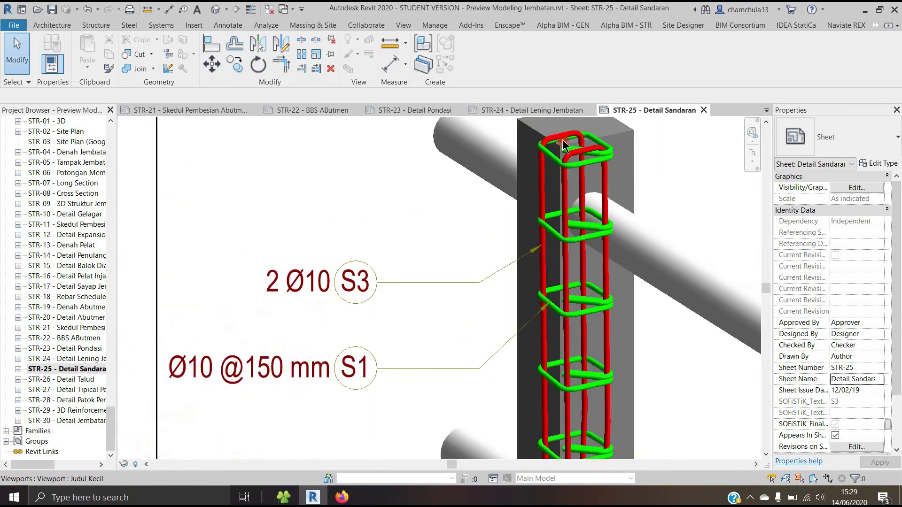
{"action": "scroll", "coordinate": [563, 142], "scroll_direction": "down", "scroll_amount": 1}
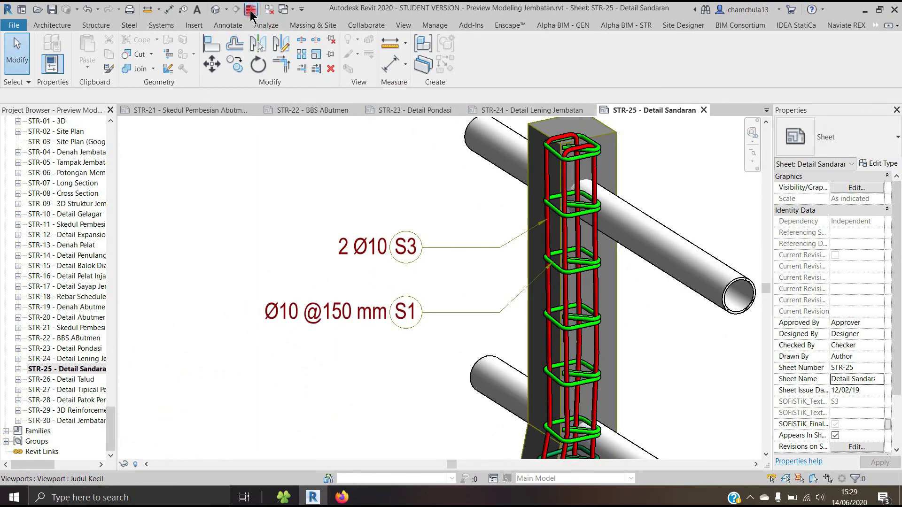
Pan to the S2 rebar label, the Sandaran section and the Det. Sandaran Y section with its table
{"action": "mouse_move", "coordinate": [527, 236]}
{"action": "middle_mouse_down"}
{"action": "mouse_move", "coordinate": [546, 174]}
{"action": "mouse_move", "coordinate": [486, 333]}
{"action": "middle_mouse_up"}
{"action": "scroll", "coordinate": [498, 315], "scroll_direction": "down", "scroll_amount": 3}
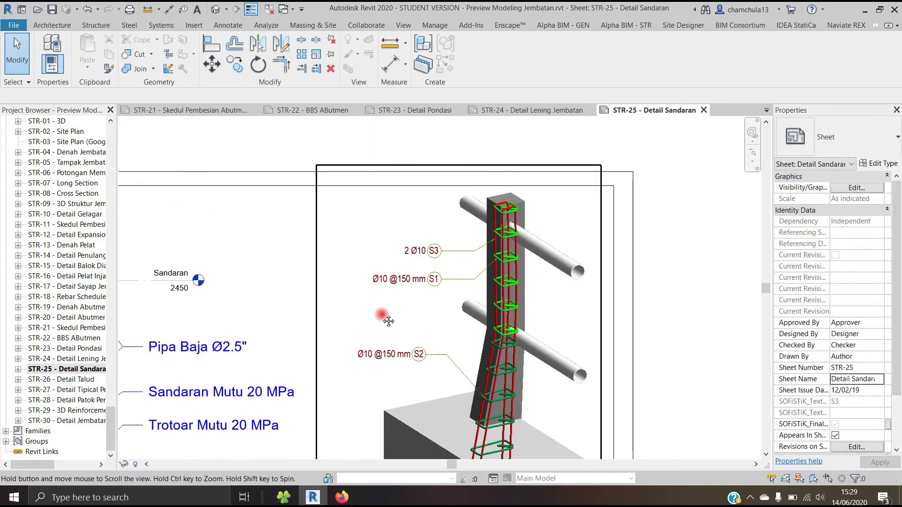
{"action": "middle_click_drag", "start_coordinate": [373, 312], "coordinate": [611, 256]}
{"action": "scroll", "coordinate": [610, 256], "scroll_direction": "down", "scroll_amount": 1}
{"action": "scroll", "coordinate": [484, 245], "scroll_direction": "down", "scroll_amount": 2}
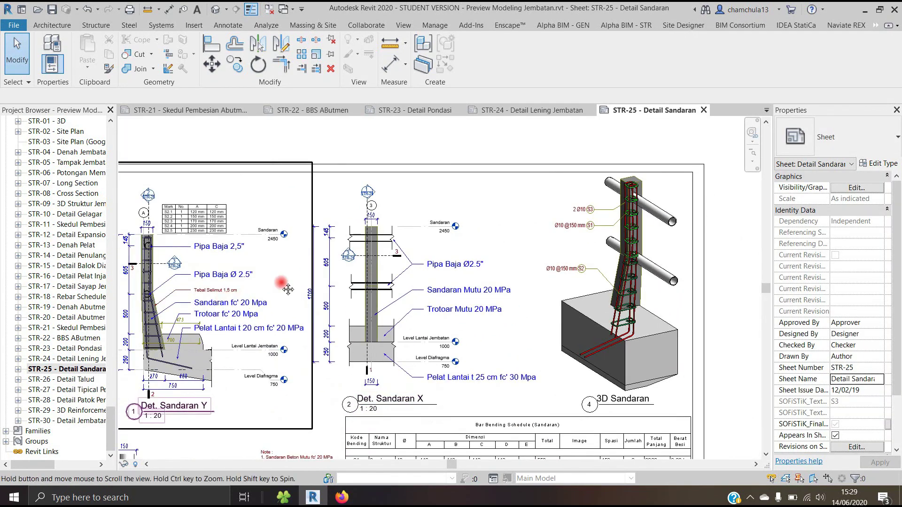
{"action": "middle_click_drag", "start_coordinate": [288, 282], "coordinate": [306, 266]}
{"action": "scroll", "coordinate": [228, 232], "scroll_direction": "up", "scroll_amount": 3}
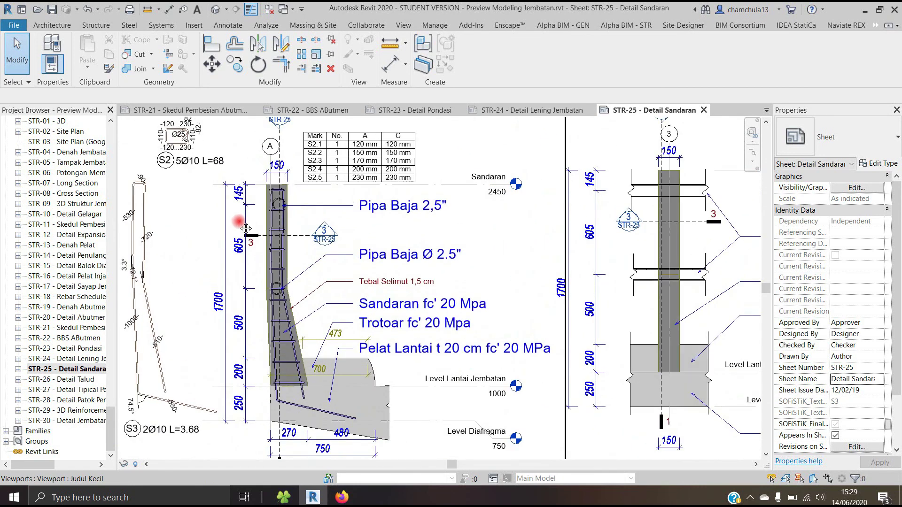
{"action": "middle_click_drag", "start_coordinate": [258, 223], "coordinate": [299, 263]}
Zoom out to the bar bending schedule and title block, then recentre the whole STR-25 sheet
{"action": "scroll", "coordinate": [389, 179], "scroll_direction": "up", "scroll_amount": 3}
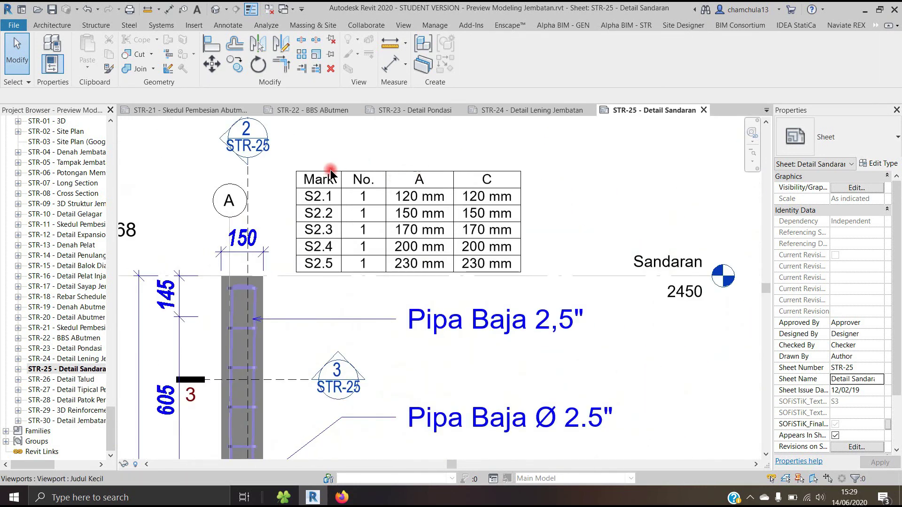
{"action": "scroll", "coordinate": [407, 227], "scroll_direction": "down", "scroll_amount": 1}
{"action": "scroll", "coordinate": [413, 227], "scroll_direction": "down", "scroll_amount": 1}
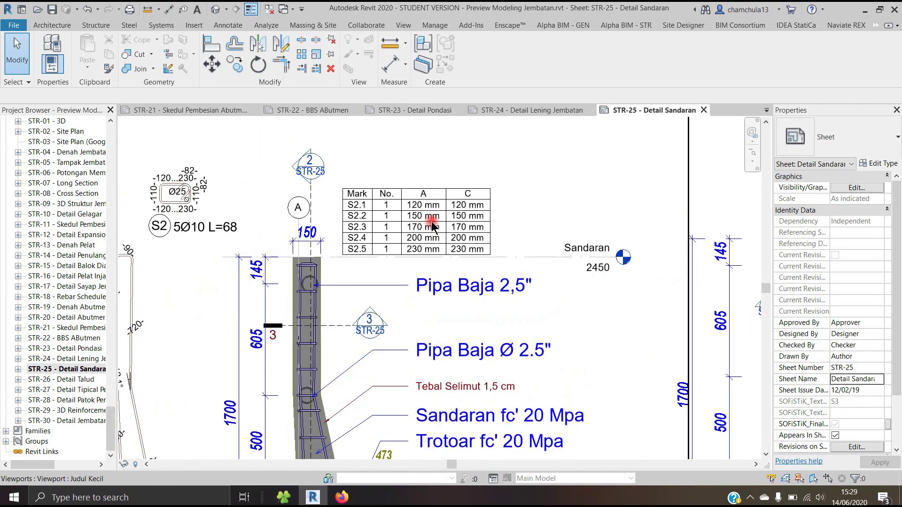
{"action": "scroll", "coordinate": [422, 227], "scroll_direction": "down", "scroll_amount": 1}
{"action": "scroll", "coordinate": [432, 227], "scroll_direction": "down", "scroll_amount": 1}
{"action": "middle_click_drag", "start_coordinate": [465, 352], "coordinate": [403, 231]}
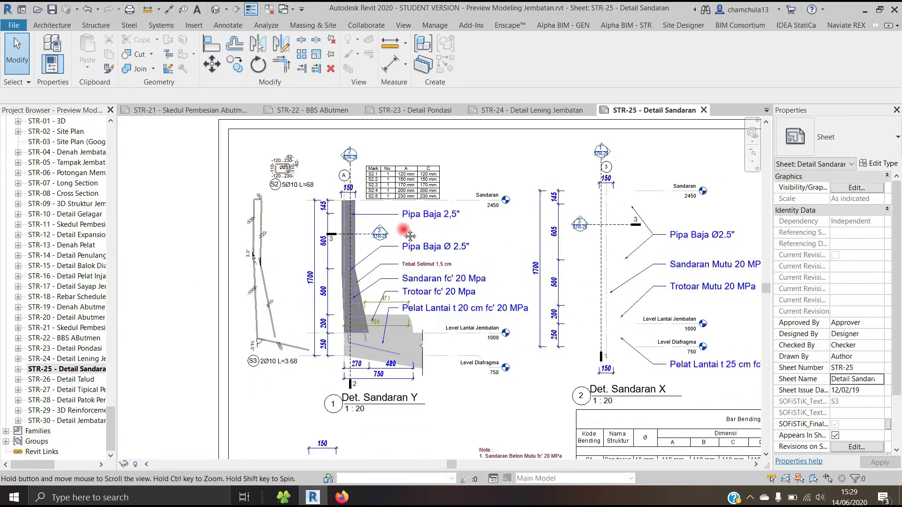
{"action": "scroll", "coordinate": [402, 232], "scroll_direction": "down", "scroll_amount": 2}
{"action": "scroll", "coordinate": [412, 251], "scroll_direction": "down", "scroll_amount": 2}
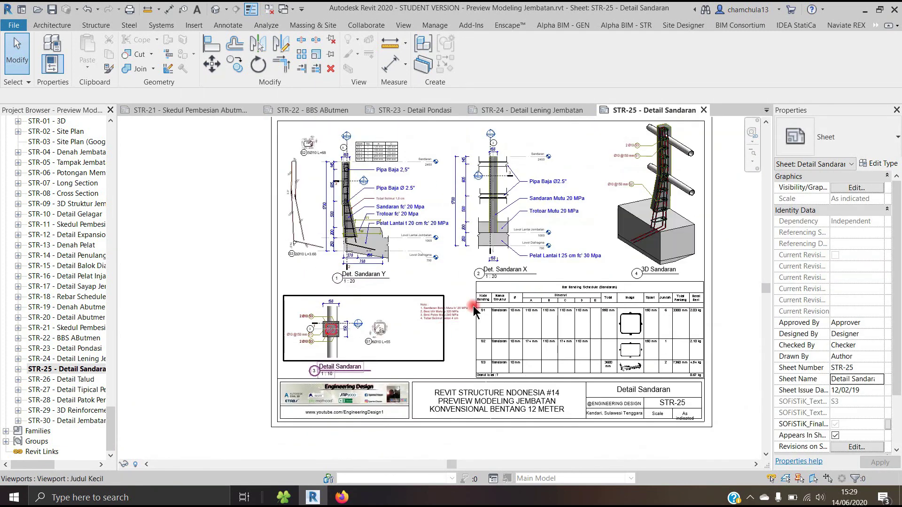
{"action": "middle_click_drag", "start_coordinate": [253, 329], "coordinate": [227, 358]}
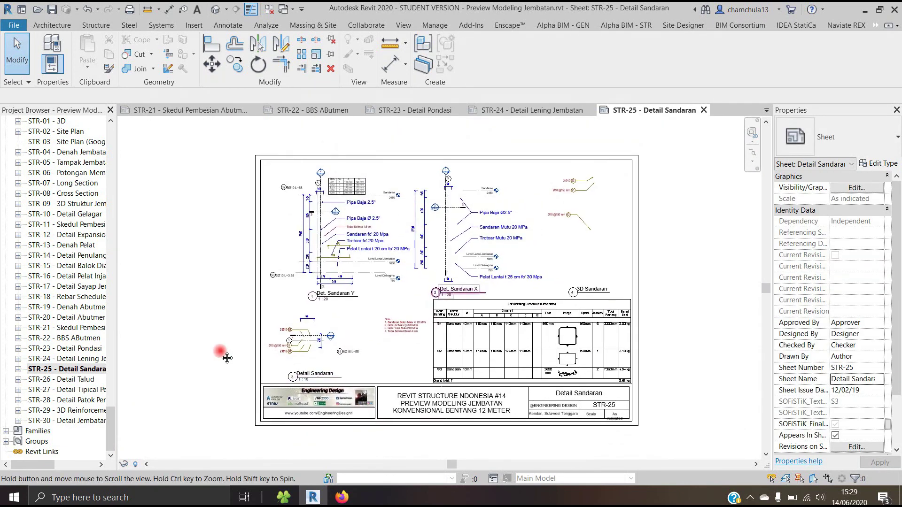
Open sheets STR-26 - Detail Talud and STR-27 - Detail Tipical Penampang Jalan
{"action": "double_click", "coordinate": [64, 380]}
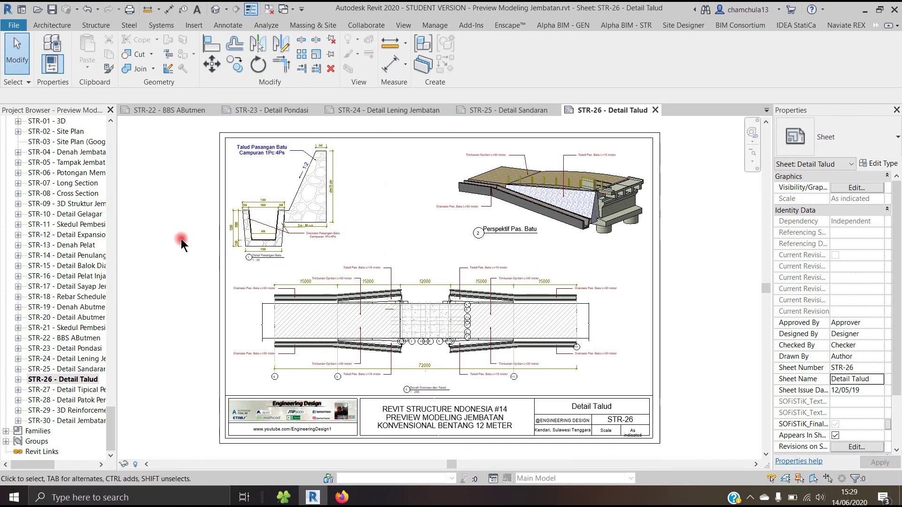
{"action": "double_click", "coordinate": [82, 389]}
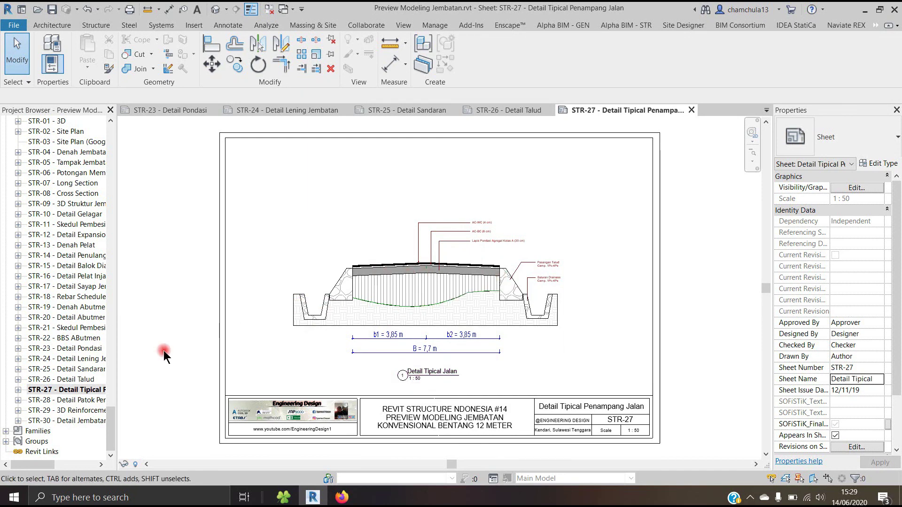
Open sheet STR-28 - Detail Patok Pengaman and zoom in on the delineator details
{"action": "double_click", "coordinate": [70, 399]}
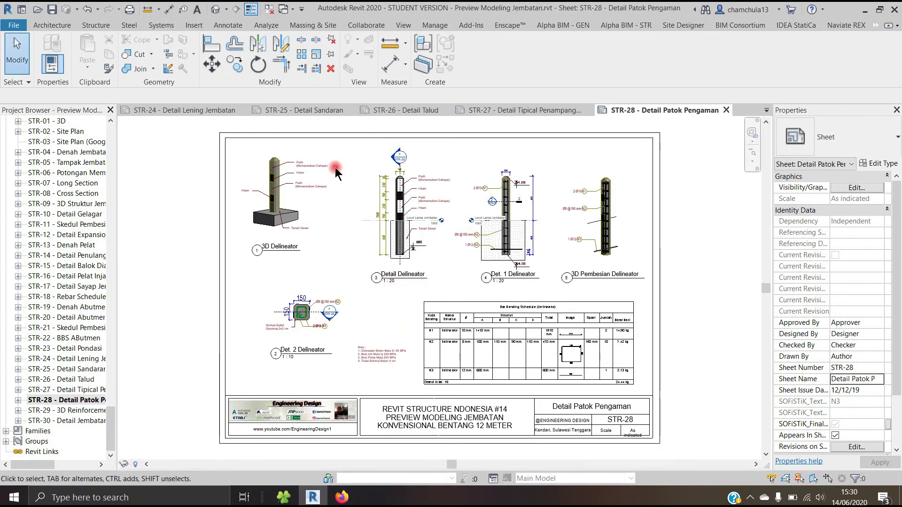
{"action": "scroll", "coordinate": [287, 177], "scroll_direction": "up", "scroll_amount": 2}
{"action": "scroll", "coordinate": [282, 187], "scroll_direction": "up", "scroll_amount": 2}
{"action": "scroll", "coordinate": [311, 224], "scroll_direction": "up", "scroll_amount": 2}
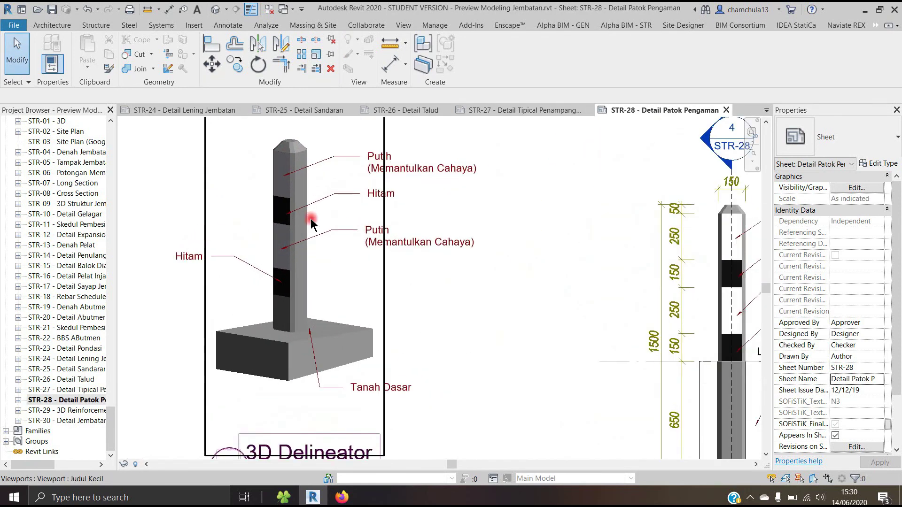
{"action": "scroll", "coordinate": [311, 224], "scroll_direction": "down", "scroll_amount": 1}
{"action": "scroll", "coordinate": [282, 225], "scroll_direction": "down", "scroll_amount": 2}
{"action": "scroll", "coordinate": [264, 227], "scroll_direction": "down", "scroll_amount": 2}
{"action": "scroll", "coordinate": [264, 227], "scroll_direction": "down", "scroll_amount": 2}
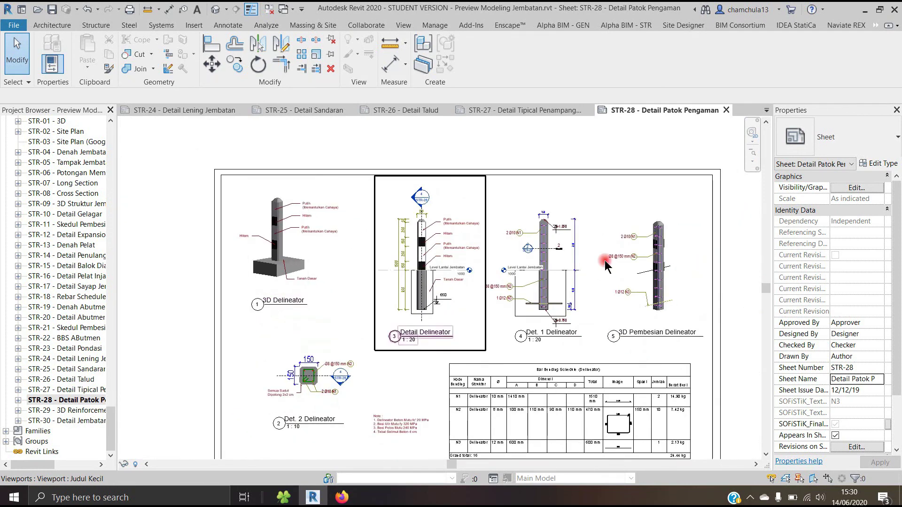
Zoom through the delineator viewports and bar bending schedule, then bring the whole STR-28 sheet back into view
{"action": "scroll", "coordinate": [606, 265], "scroll_direction": "up", "scroll_amount": 1}
{"action": "scroll", "coordinate": [562, 232], "scroll_direction": "up", "scroll_amount": 1}
{"action": "scroll", "coordinate": [611, 220], "scroll_direction": "up", "scroll_amount": 1}
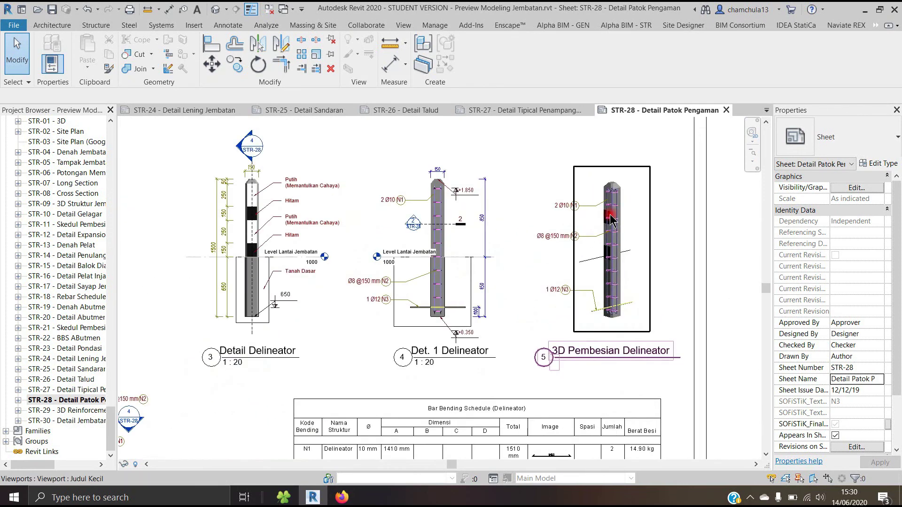
{"action": "scroll", "coordinate": [611, 220], "scroll_direction": "up", "scroll_amount": 1}
{"action": "scroll", "coordinate": [597, 242], "scroll_direction": "up", "scroll_amount": 1}
{"action": "scroll", "coordinate": [597, 235], "scroll_direction": "down", "scroll_amount": 1}
{"action": "scroll", "coordinate": [599, 225], "scroll_direction": "up", "scroll_amount": 1}
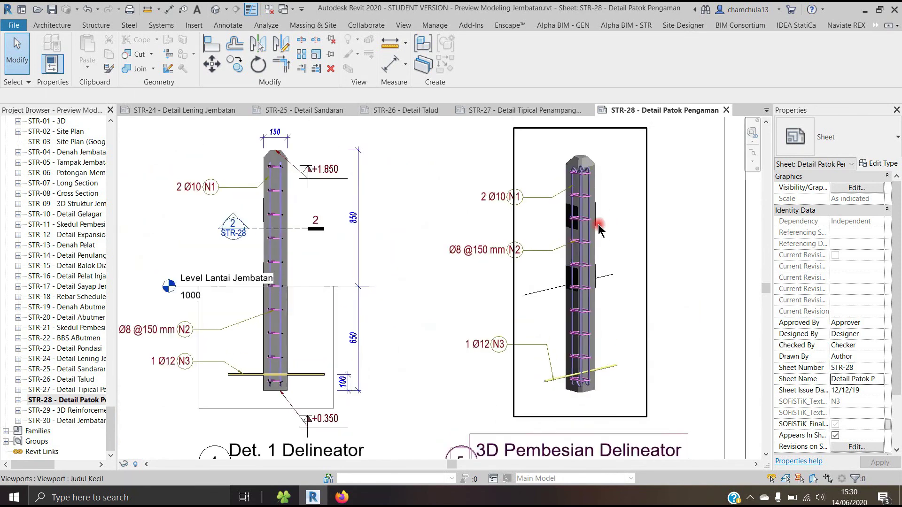
{"action": "scroll", "coordinate": [598, 224], "scroll_direction": "up", "scroll_amount": 1}
{"action": "scroll", "coordinate": [599, 224], "scroll_direction": "down", "scroll_amount": 1}
{"action": "scroll", "coordinate": [599, 224], "scroll_direction": "down", "scroll_amount": 2}
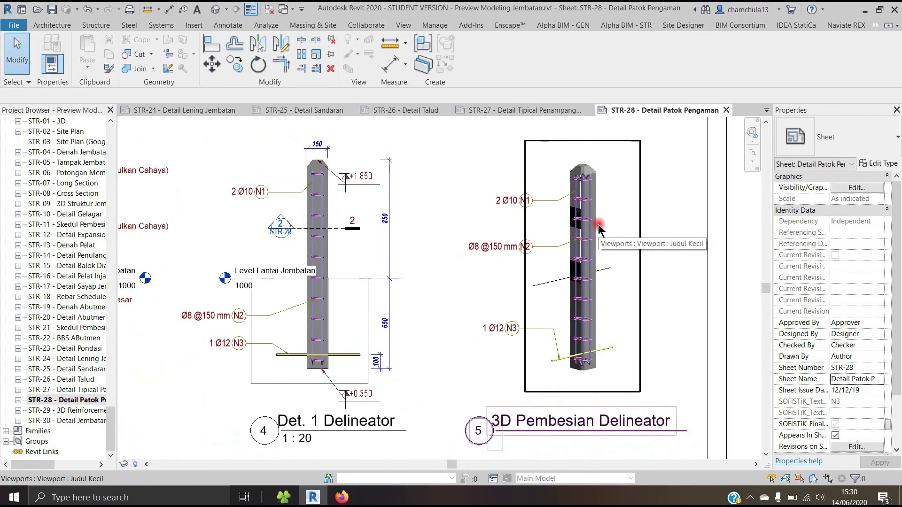
{"action": "scroll", "coordinate": [599, 224], "scroll_direction": "down", "scroll_amount": 1}
{"action": "scroll", "coordinate": [599, 224], "scroll_direction": "down", "scroll_amount": 1}
{"action": "scroll", "coordinate": [598, 224], "scroll_direction": "down", "scroll_amount": 2}
{"action": "scroll", "coordinate": [598, 224], "scroll_direction": "down", "scroll_amount": 1}
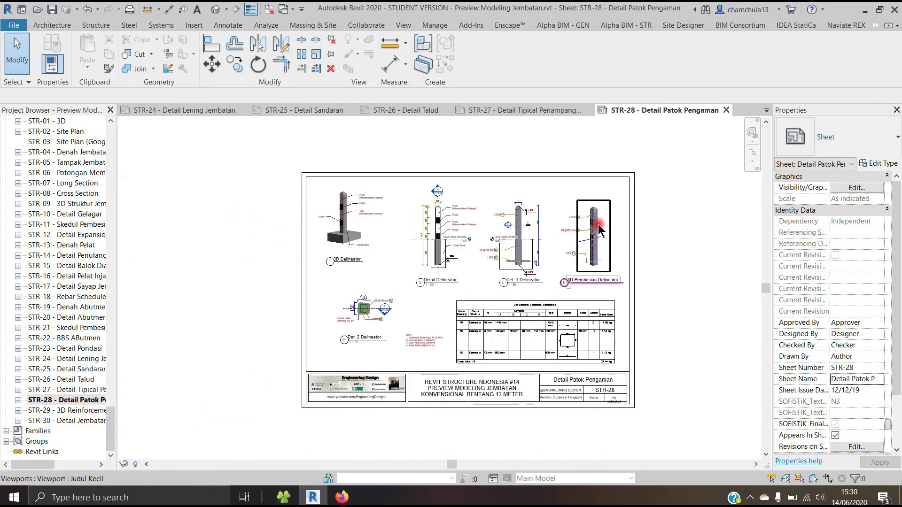
{"action": "scroll", "coordinate": [470, 212], "scroll_direction": "down", "scroll_amount": 1}
{"action": "middle_click_drag", "start_coordinate": [470, 211], "coordinate": [430, 203]}
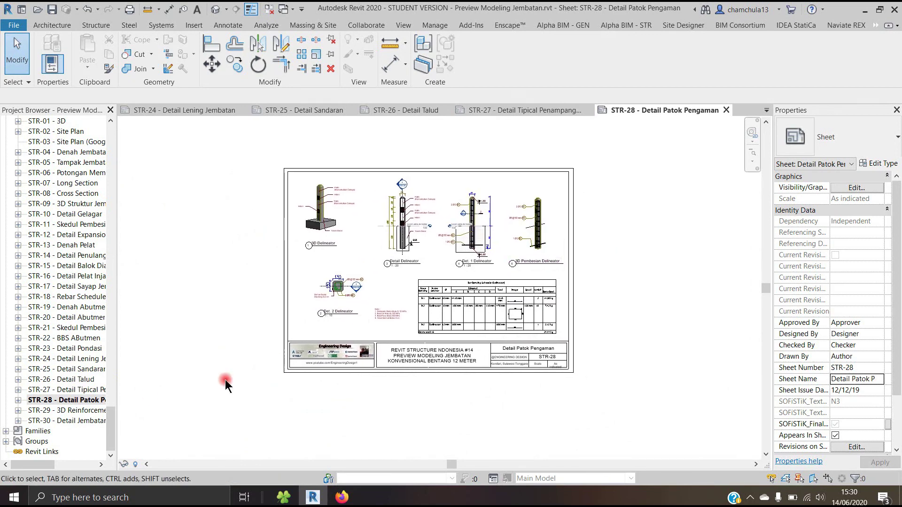
Open sheet STR-29 - 3D Reinforcement and pan along the girder and diaphragm rebar cage
{"action": "left_click", "coordinate": [74, 410]}
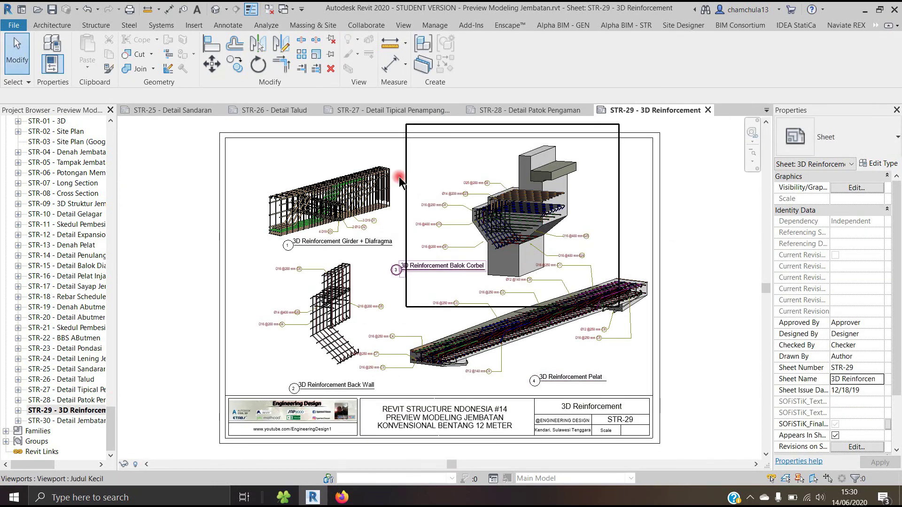
{"action": "scroll", "coordinate": [306, 175], "scroll_direction": "up", "scroll_amount": 3}
{"action": "scroll", "coordinate": [306, 175], "scroll_direction": "up", "scroll_amount": 2}
{"action": "scroll", "coordinate": [306, 175], "scroll_direction": "up", "scroll_amount": 1}
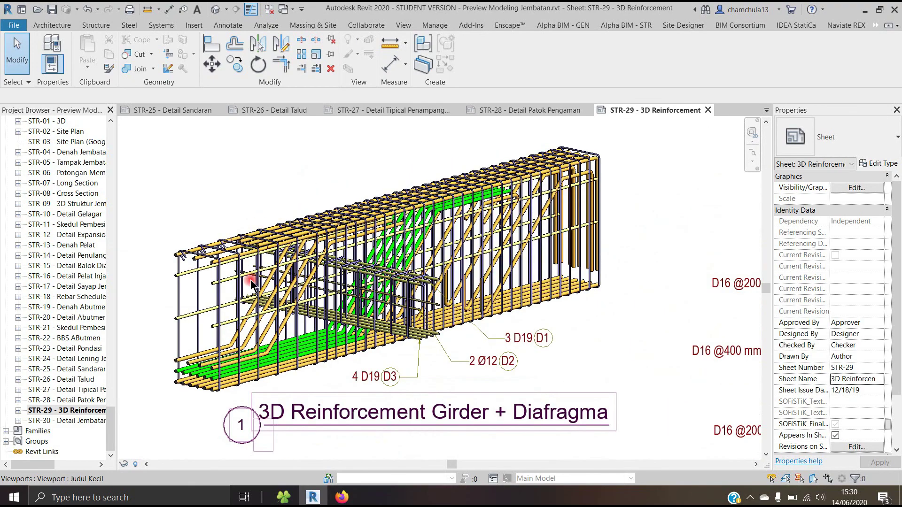
{"action": "scroll", "coordinate": [267, 226], "scroll_direction": "up", "scroll_amount": 1}
{"action": "middle_click_drag", "start_coordinate": [498, 195], "coordinate": [605, 200], "text": "shift"}
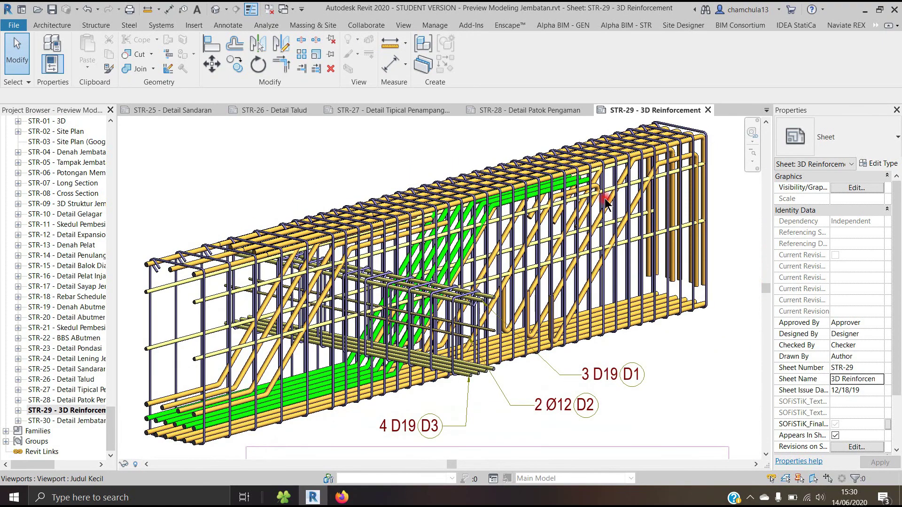
{"action": "scroll", "coordinate": [213, 240], "scroll_direction": "down", "scroll_amount": 3}
{"action": "scroll", "coordinate": [212, 239], "scroll_direction": "down", "scroll_amount": 2}
{"action": "scroll", "coordinate": [212, 240], "scroll_direction": "down", "scroll_amount": 1}
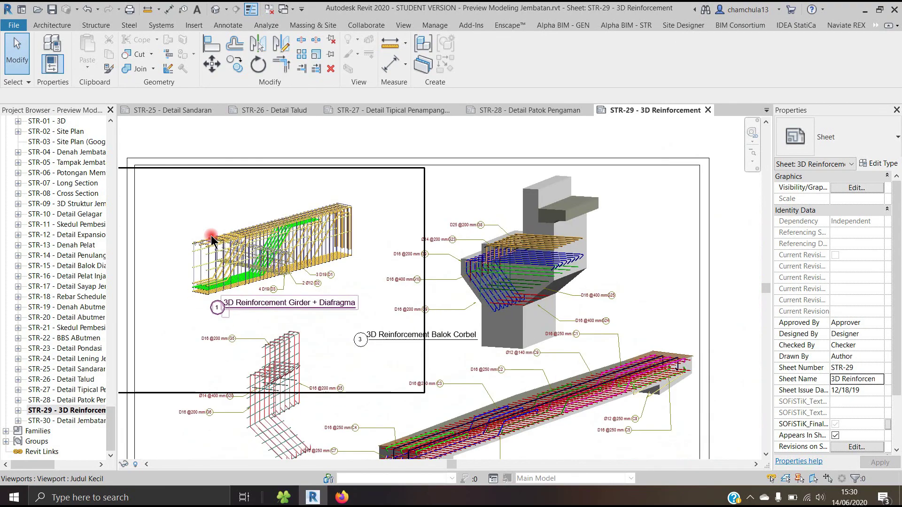
Zoom in on the Back Wall rebar cage viewport
{"action": "middle_click_drag", "start_coordinate": [257, 337], "coordinate": [333, 228]}
{"action": "scroll", "coordinate": [228, 252], "scroll_direction": "up", "scroll_amount": 2}
{"action": "scroll", "coordinate": [347, 272], "scroll_direction": "up", "scroll_amount": 2}
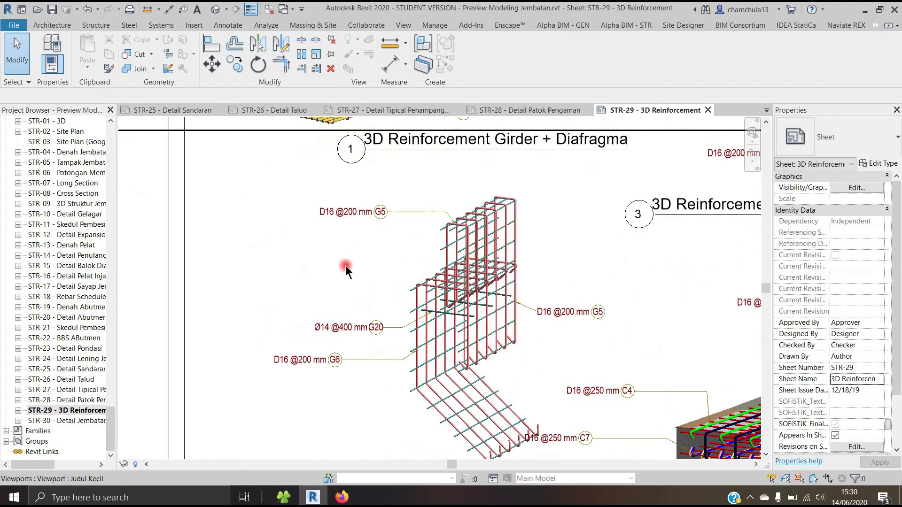
{"action": "scroll", "coordinate": [272, 286], "scroll_direction": "down", "scroll_amount": 2}
{"action": "scroll", "coordinate": [254, 286], "scroll_direction": "down", "scroll_amount": 2}
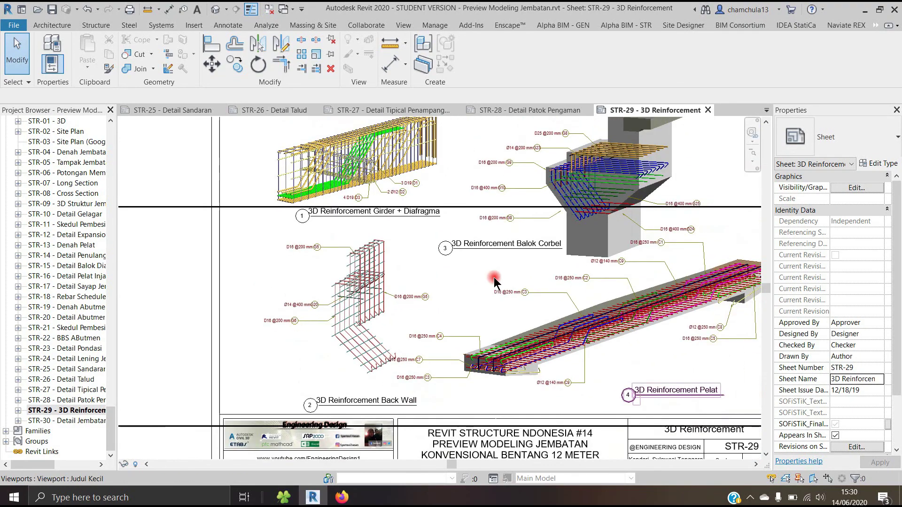
Zoom in on the corbel rebar view
{"action": "middle_click_drag", "start_coordinate": [253, 287], "coordinate": [449, 366]}
{"action": "scroll", "coordinate": [557, 247], "scroll_direction": "up", "scroll_amount": 2}
{"action": "scroll", "coordinate": [562, 243], "scroll_direction": "up", "scroll_amount": 2}
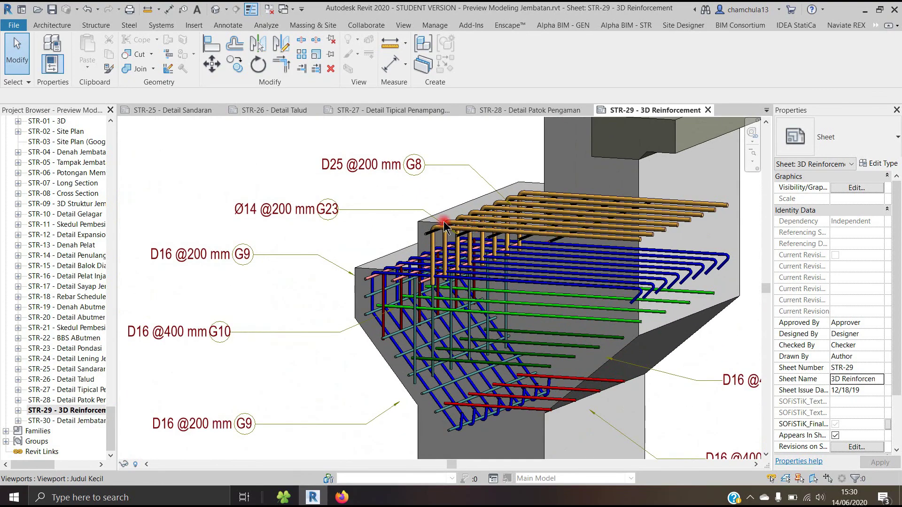
{"action": "scroll", "coordinate": [444, 228], "scroll_direction": "down", "scroll_amount": 3}
{"action": "scroll", "coordinate": [444, 227], "scroll_direction": "down", "scroll_amount": 2}
Zoom in on the slab rebar view, then zoom back out over the sheet
{"action": "middle_click_drag", "start_coordinate": [414, 437], "coordinate": [400, 310]}
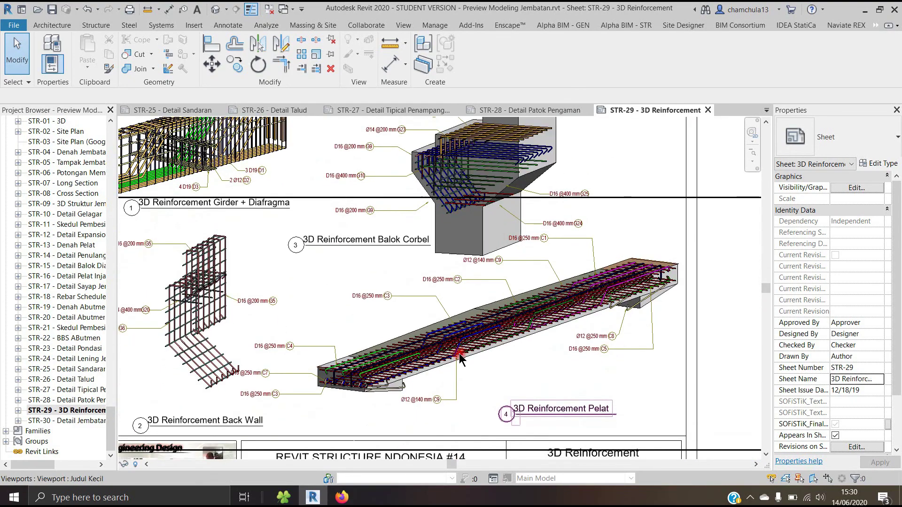
{"action": "scroll", "coordinate": [390, 374], "scroll_direction": "up", "scroll_amount": 3}
{"action": "scroll", "coordinate": [390, 374], "scroll_direction": "up", "scroll_amount": 2}
{"action": "scroll", "coordinate": [385, 367], "scroll_direction": "up", "scroll_amount": 2}
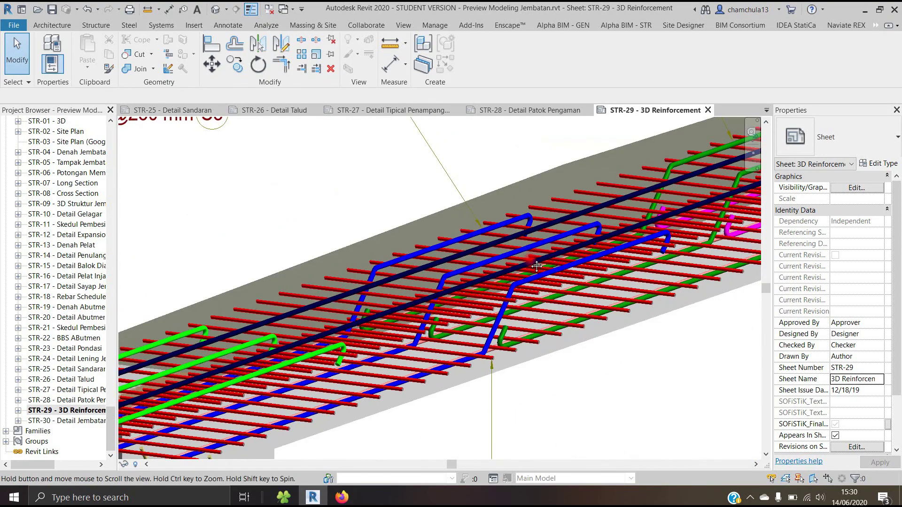
{"action": "scroll", "coordinate": [377, 355], "scroll_direction": "up", "scroll_amount": 2}
{"action": "scroll", "coordinate": [673, 252], "scroll_direction": "down", "scroll_amount": 3}
{"action": "scroll", "coordinate": [640, 245], "scroll_direction": "up", "scroll_amount": 3}
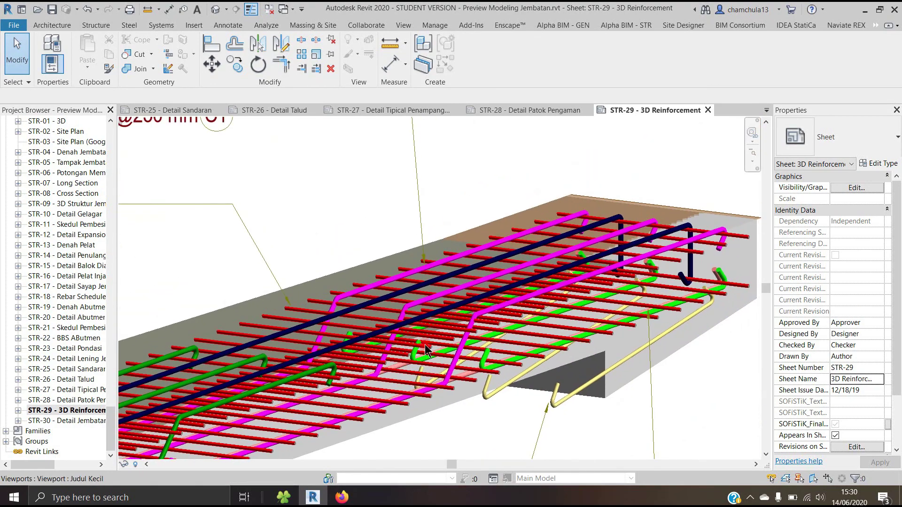
{"action": "scroll", "coordinate": [656, 234], "scroll_direction": "down", "scroll_amount": 2}
{"action": "scroll", "coordinate": [644, 233], "scroll_direction": "down", "scroll_amount": 2}
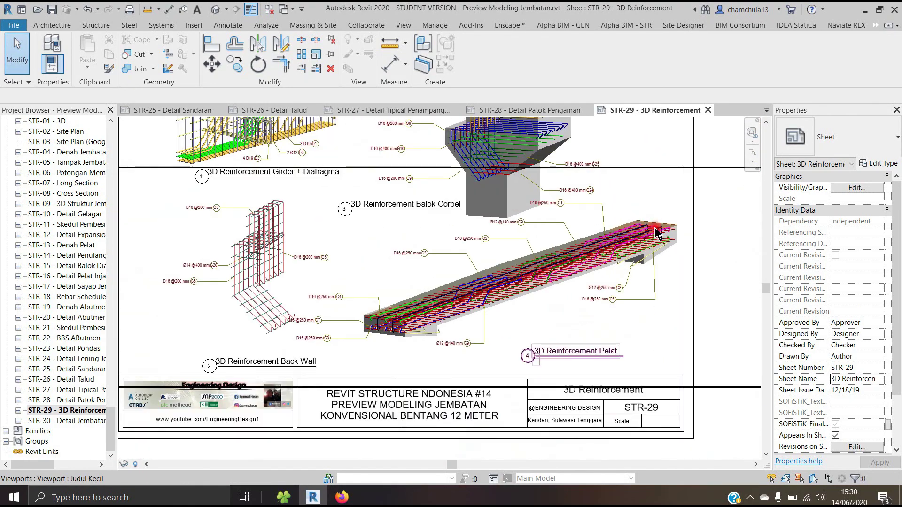
{"action": "scroll", "coordinate": [632, 230], "scroll_direction": "down", "scroll_amount": 2}
{"action": "scroll", "coordinate": [622, 229], "scroll_direction": "down", "scroll_amount": 1}
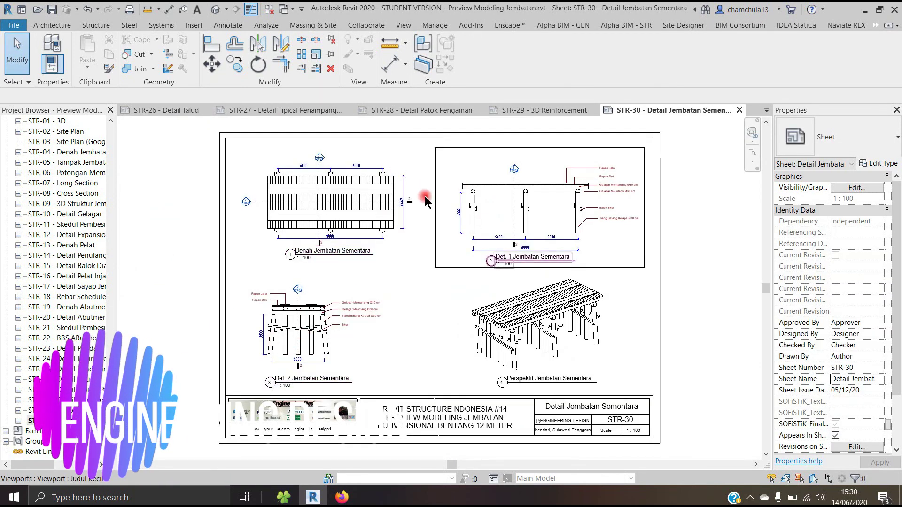
Zoom in and out across the STR-30 plan, Det. 1, Det. 2 and perspective viewports, then recentre the sheet
{"action": "scroll", "coordinate": [291, 316], "scroll_direction": "up", "scroll_amount": 2}
{"action": "scroll", "coordinate": [284, 317], "scroll_direction": "up", "scroll_amount": 1}
{"action": "scroll", "coordinate": [282, 319], "scroll_direction": "down", "scroll_amount": 1}
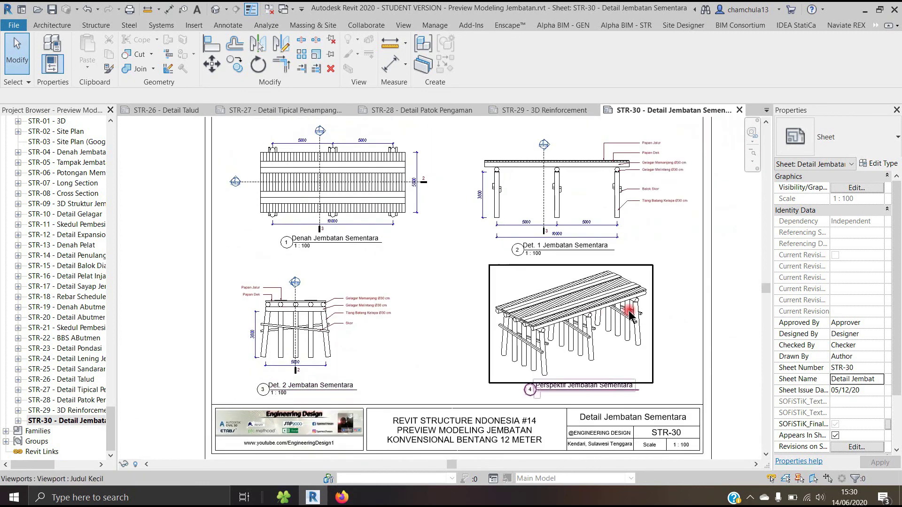
{"action": "scroll", "coordinate": [628, 312], "scroll_direction": "up", "scroll_amount": 1}
{"action": "scroll", "coordinate": [611, 313], "scroll_direction": "up", "scroll_amount": 1}
{"action": "scroll", "coordinate": [590, 316], "scroll_direction": "up", "scroll_amount": 1}
{"action": "scroll", "coordinate": [498, 301], "scroll_direction": "down", "scroll_amount": 1}
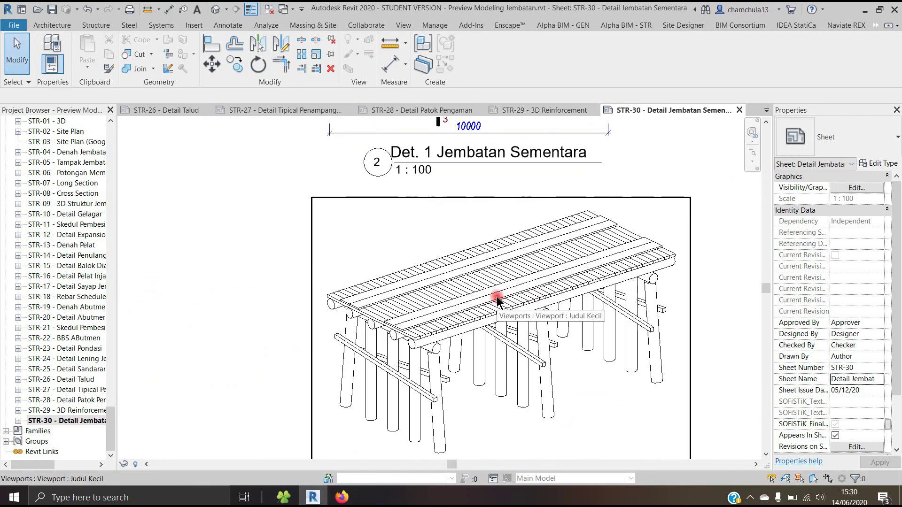
{"action": "scroll", "coordinate": [514, 329], "scroll_direction": "down", "scroll_amount": 1}
{"action": "scroll", "coordinate": [513, 323], "scroll_direction": "down", "scroll_amount": 1}
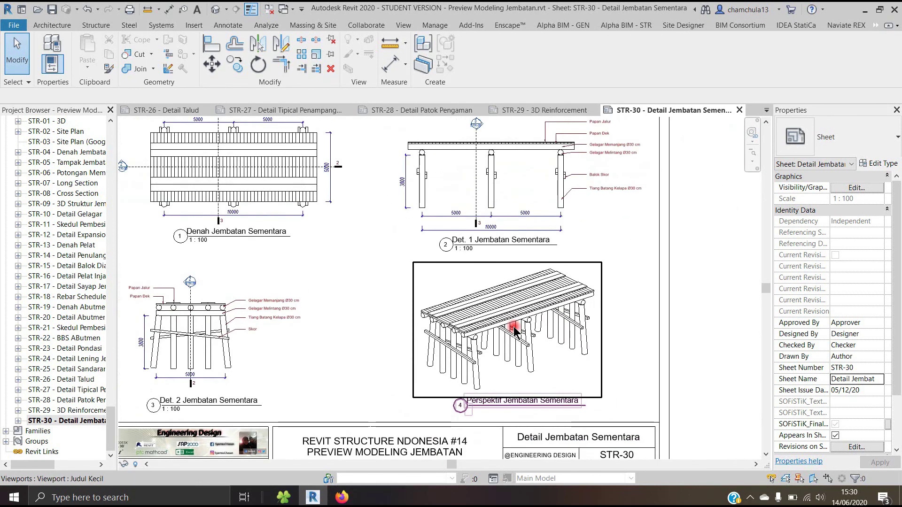
{"action": "scroll", "coordinate": [541, 263], "scroll_direction": "down", "scroll_amount": 1}
{"action": "scroll", "coordinate": [559, 207], "scroll_direction": "down", "scroll_amount": 1}
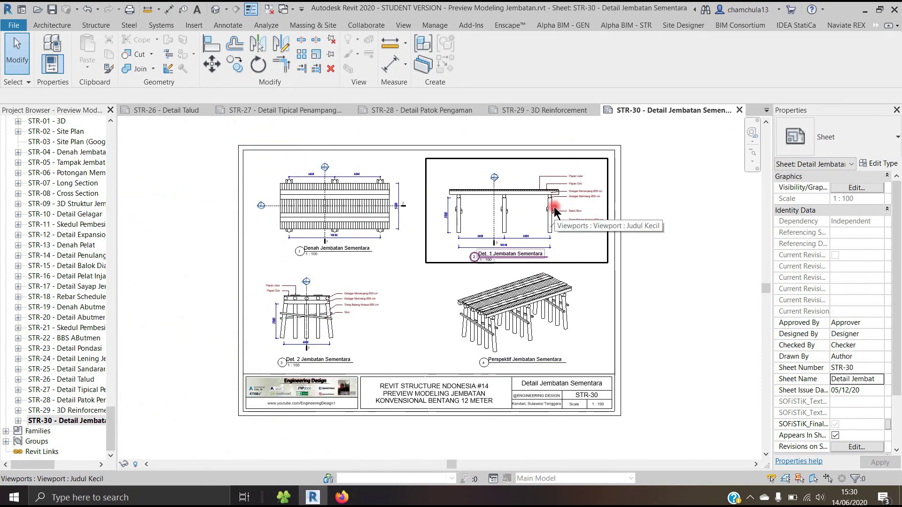
{"action": "middle_click_drag", "start_coordinate": [648, 242], "coordinate": [613, 239]}
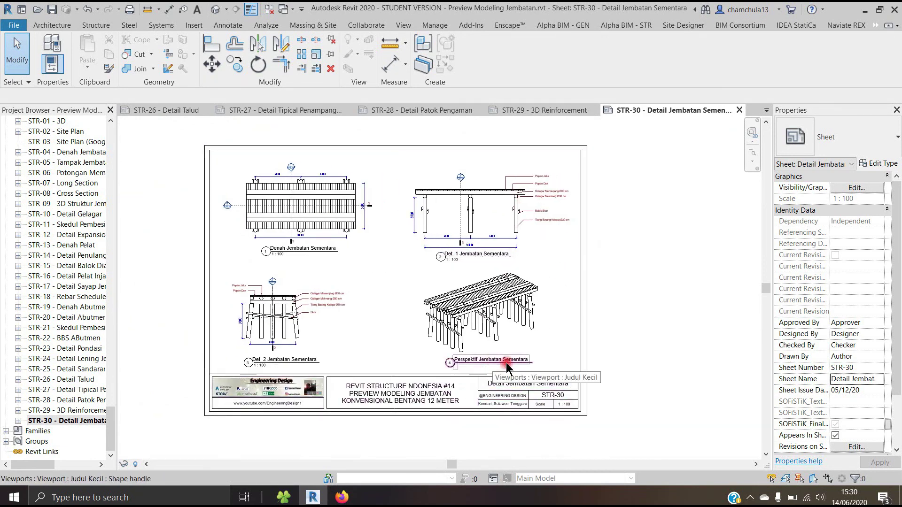